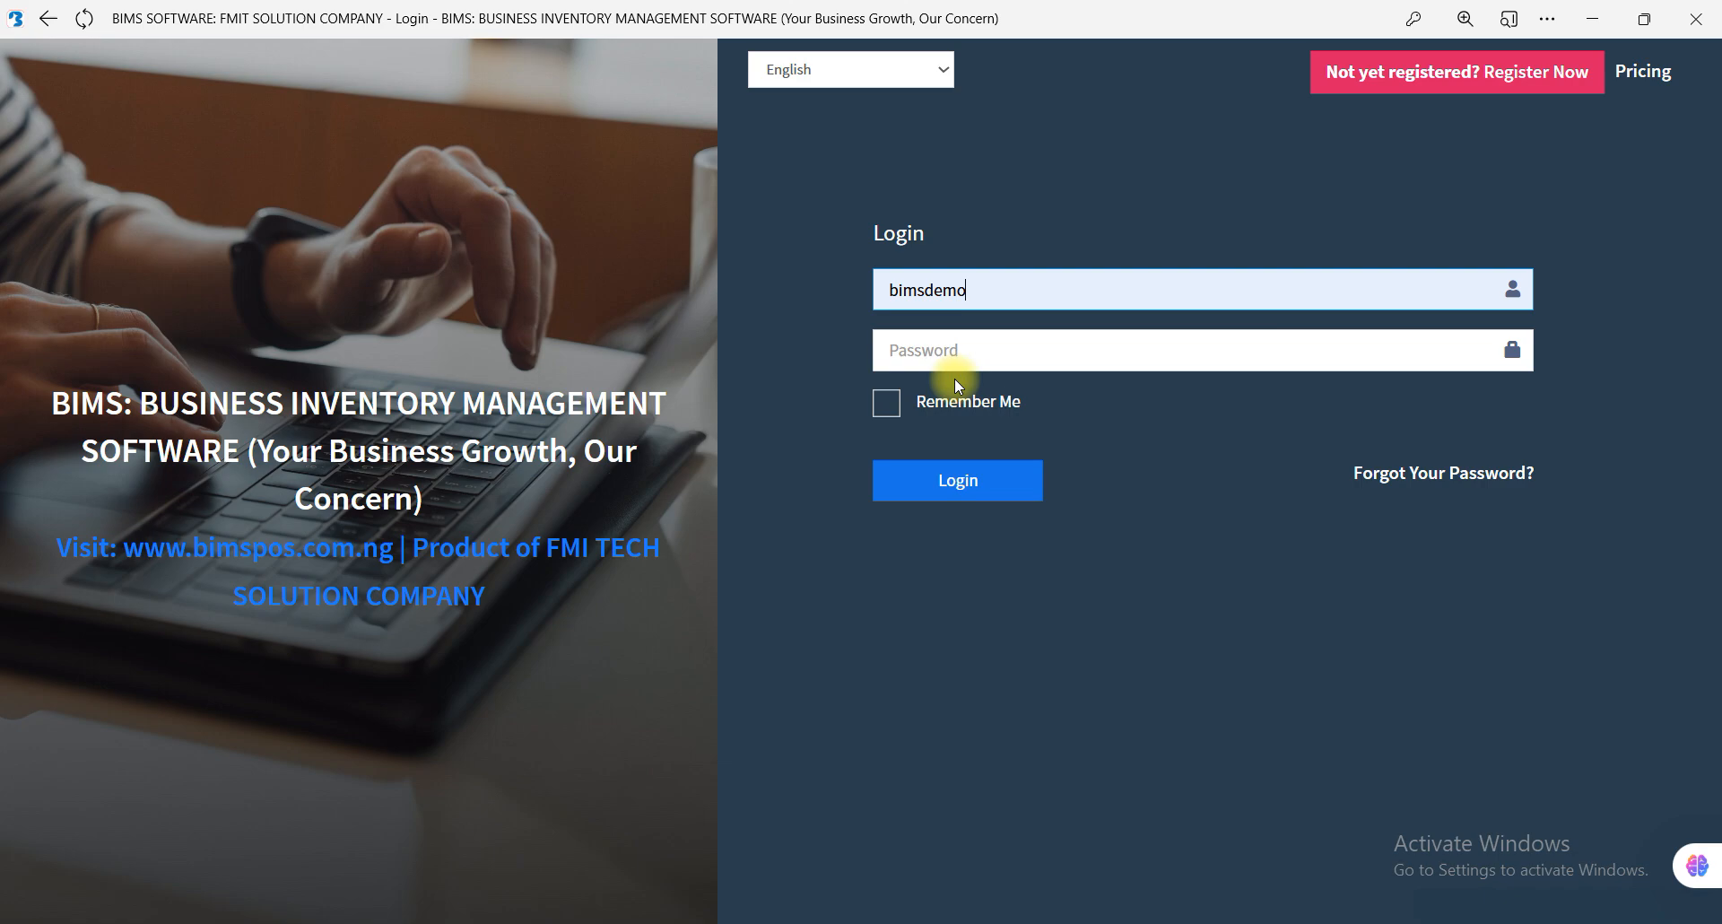
Log in to the demo business account and open the product list with its filters collapsed.
{"action": "left_click", "coordinate": [954, 484]}
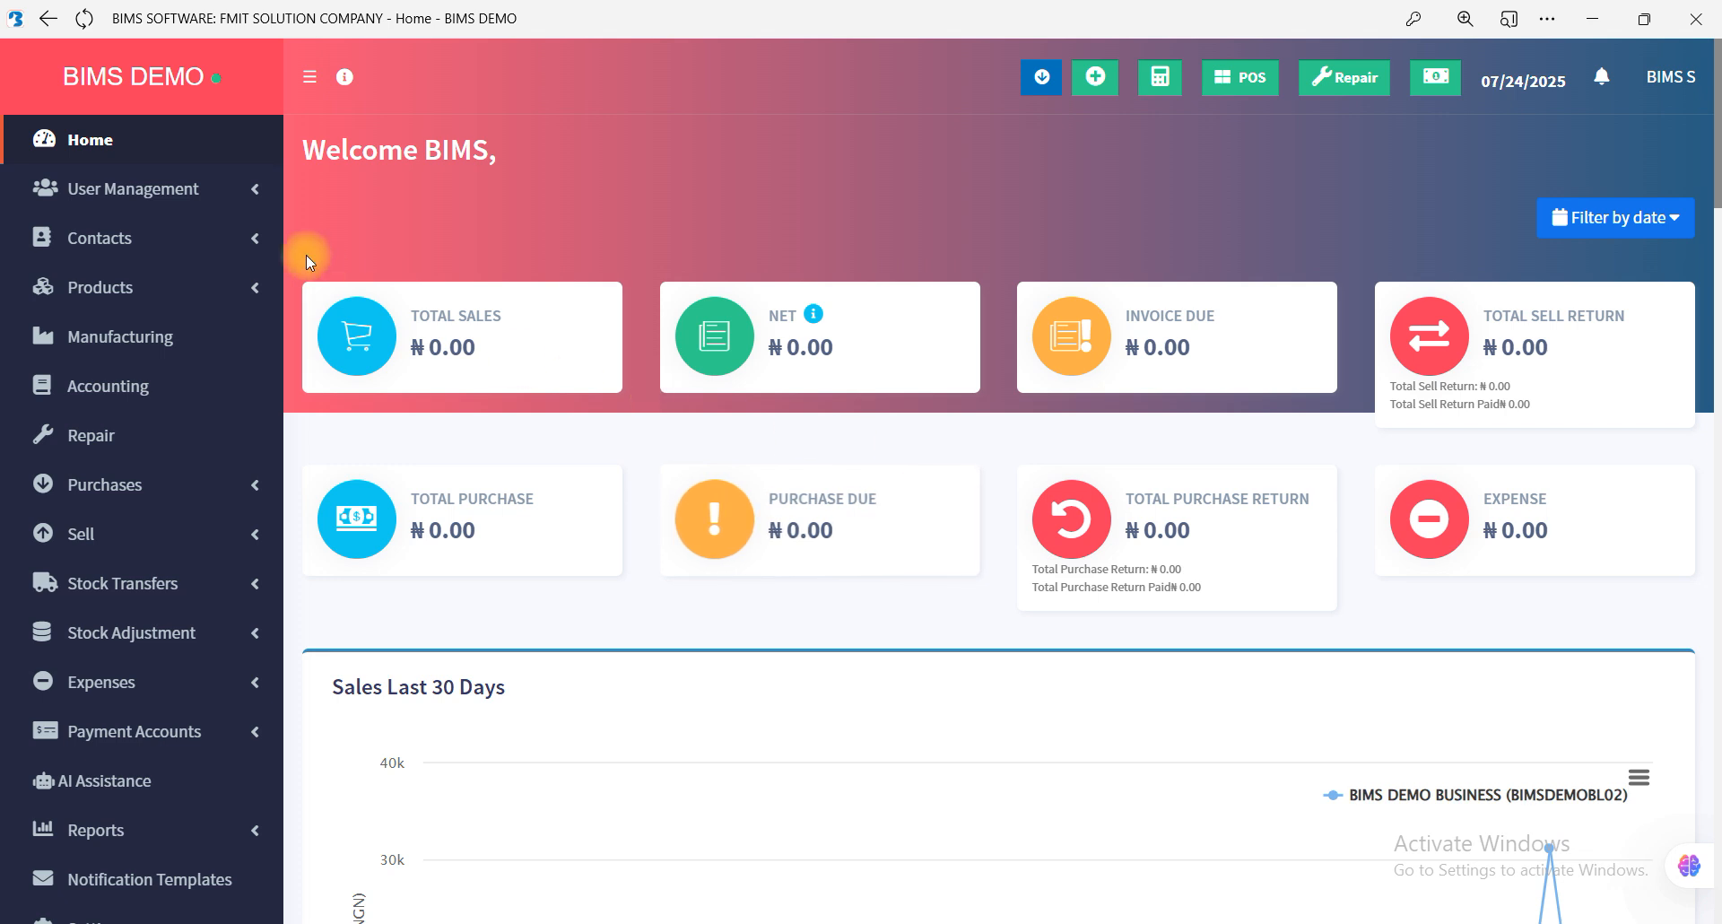
{"action": "left_click", "coordinate": [249, 289]}
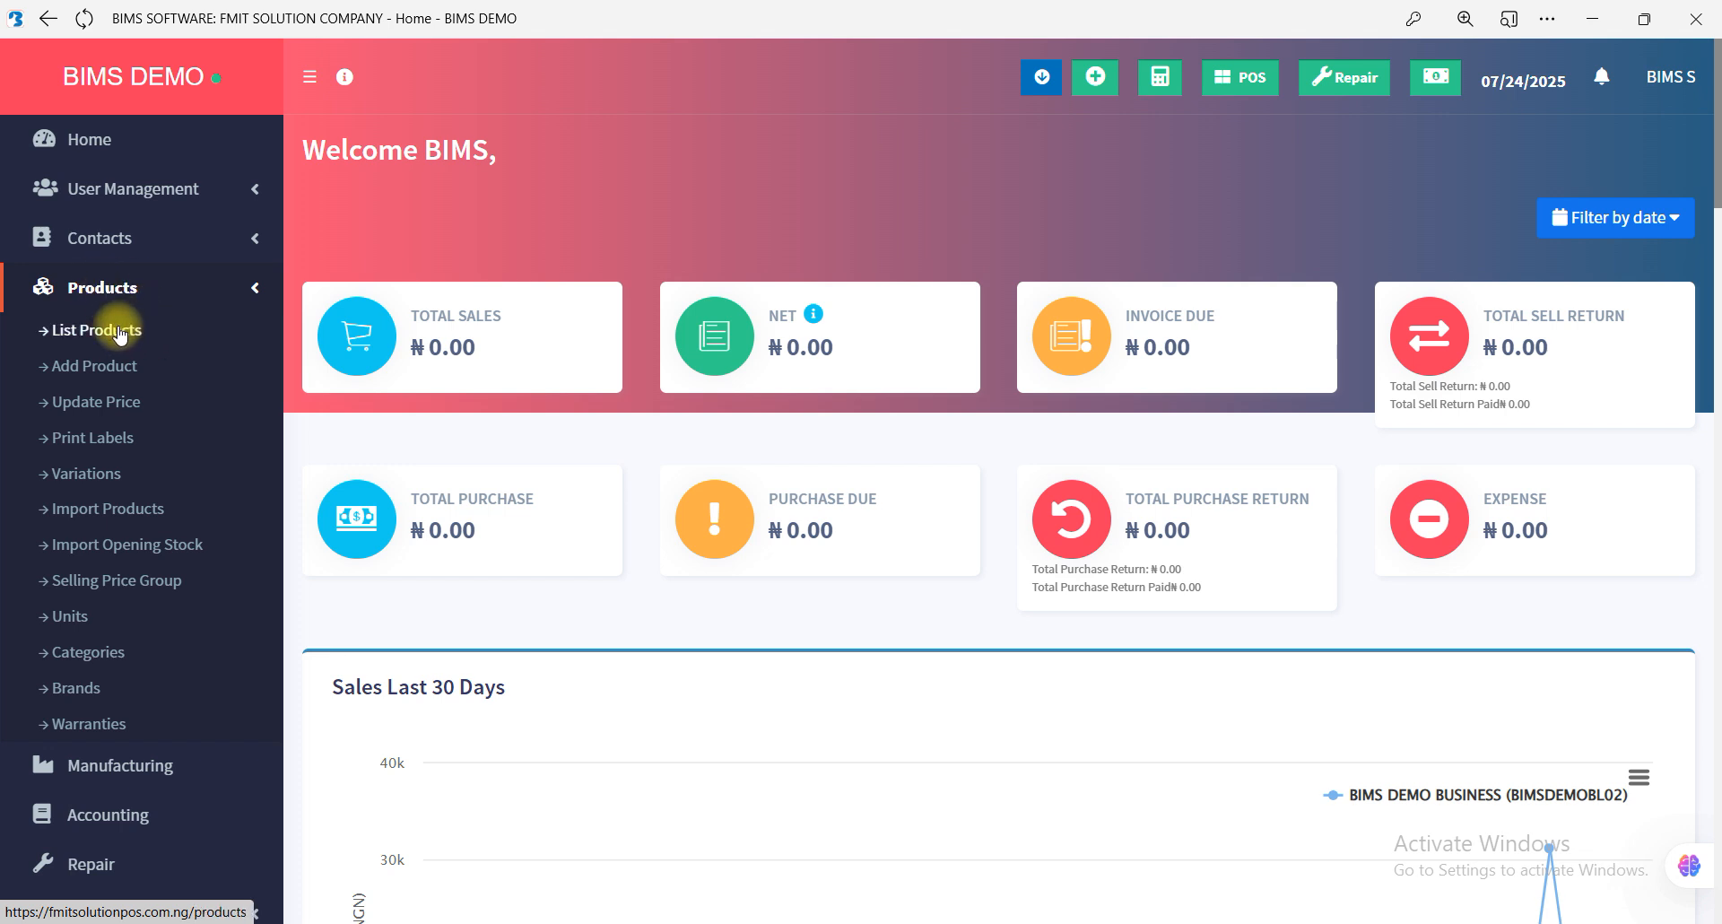
{"action": "left_click", "coordinate": [121, 334]}
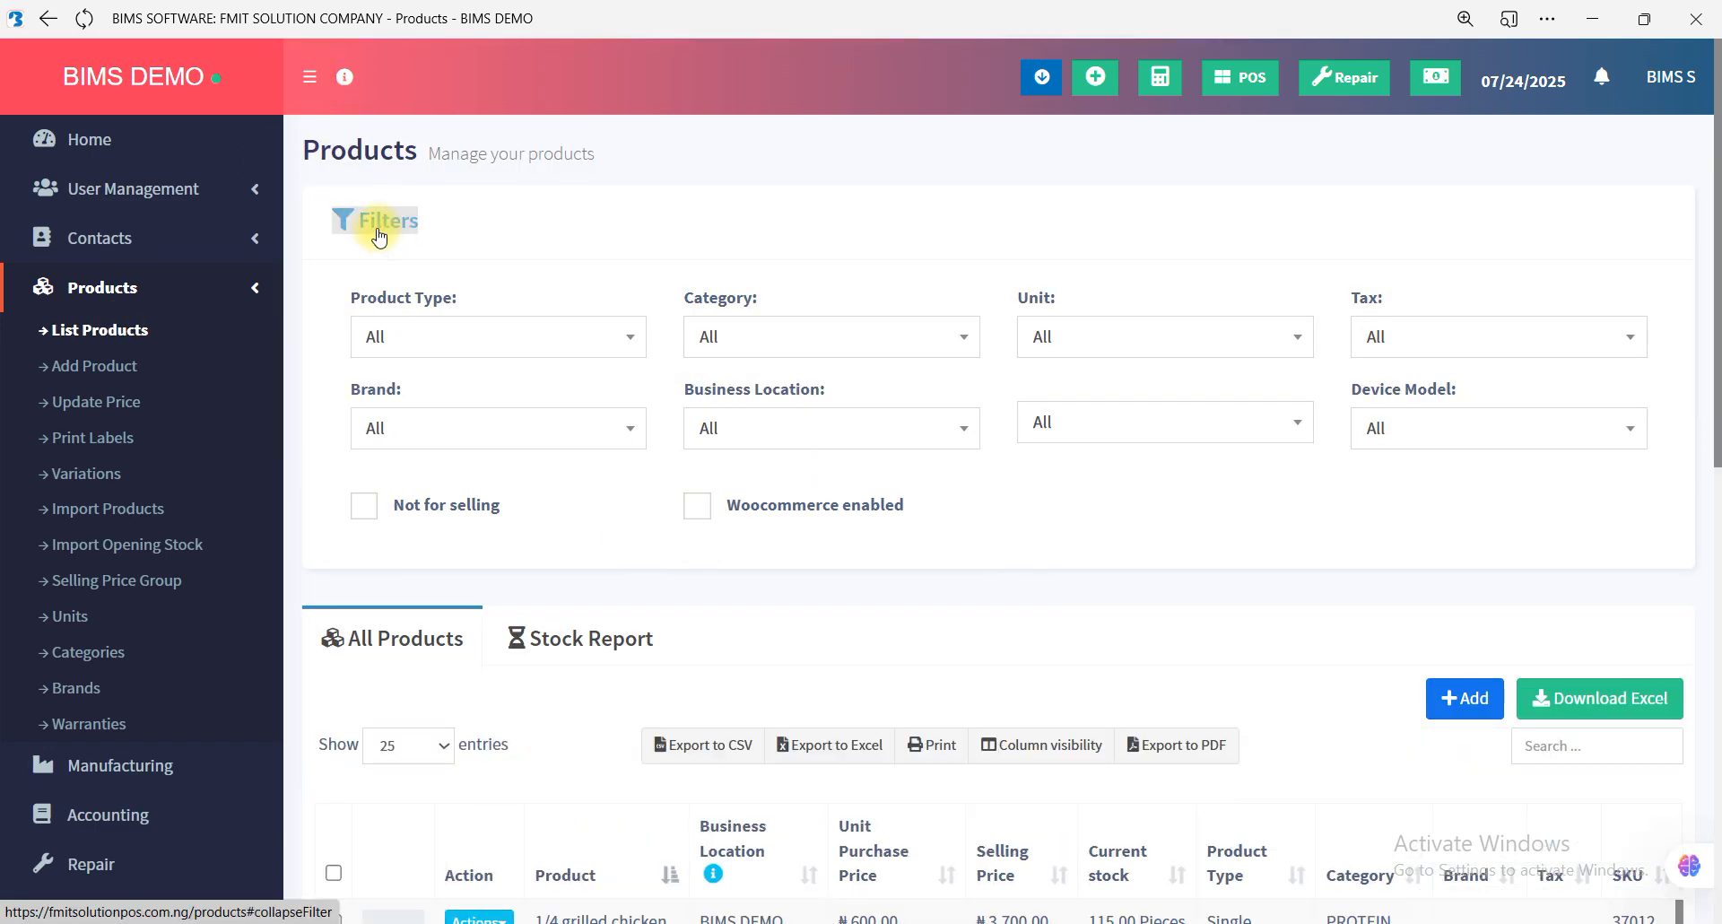
{"action": "left_click", "coordinate": [386, 232]}
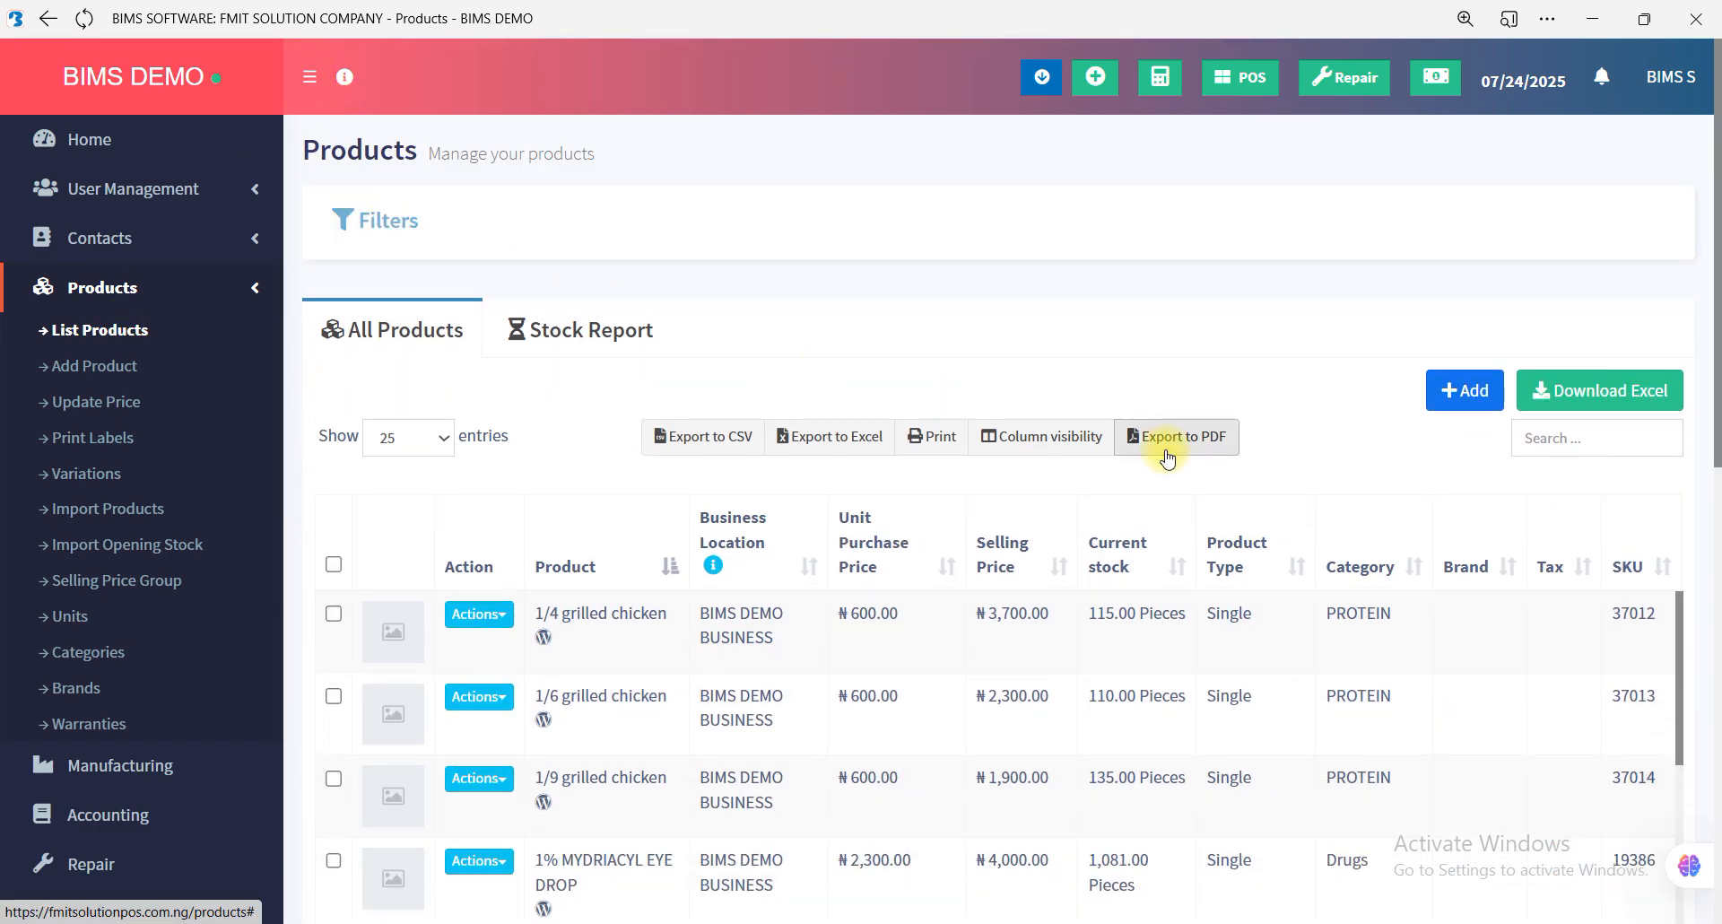
Search the product list for "para" and show the available actions for paracetamol.
{"action": "left_click", "coordinate": [1544, 443]}
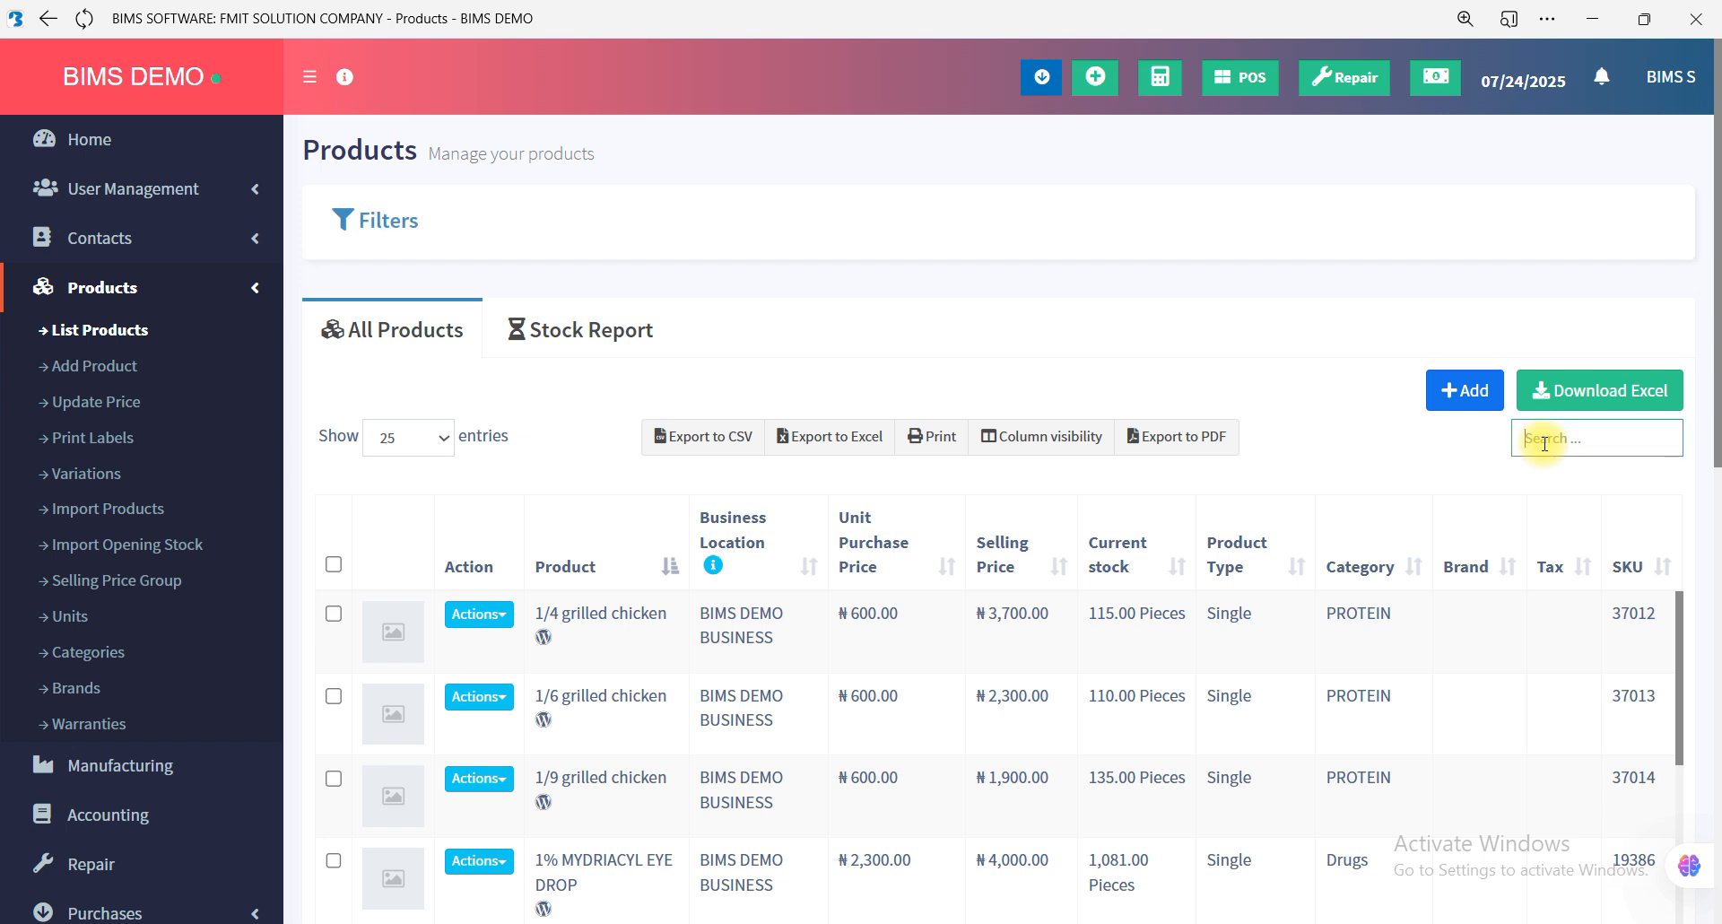
{"action": "type", "text": "pa"}
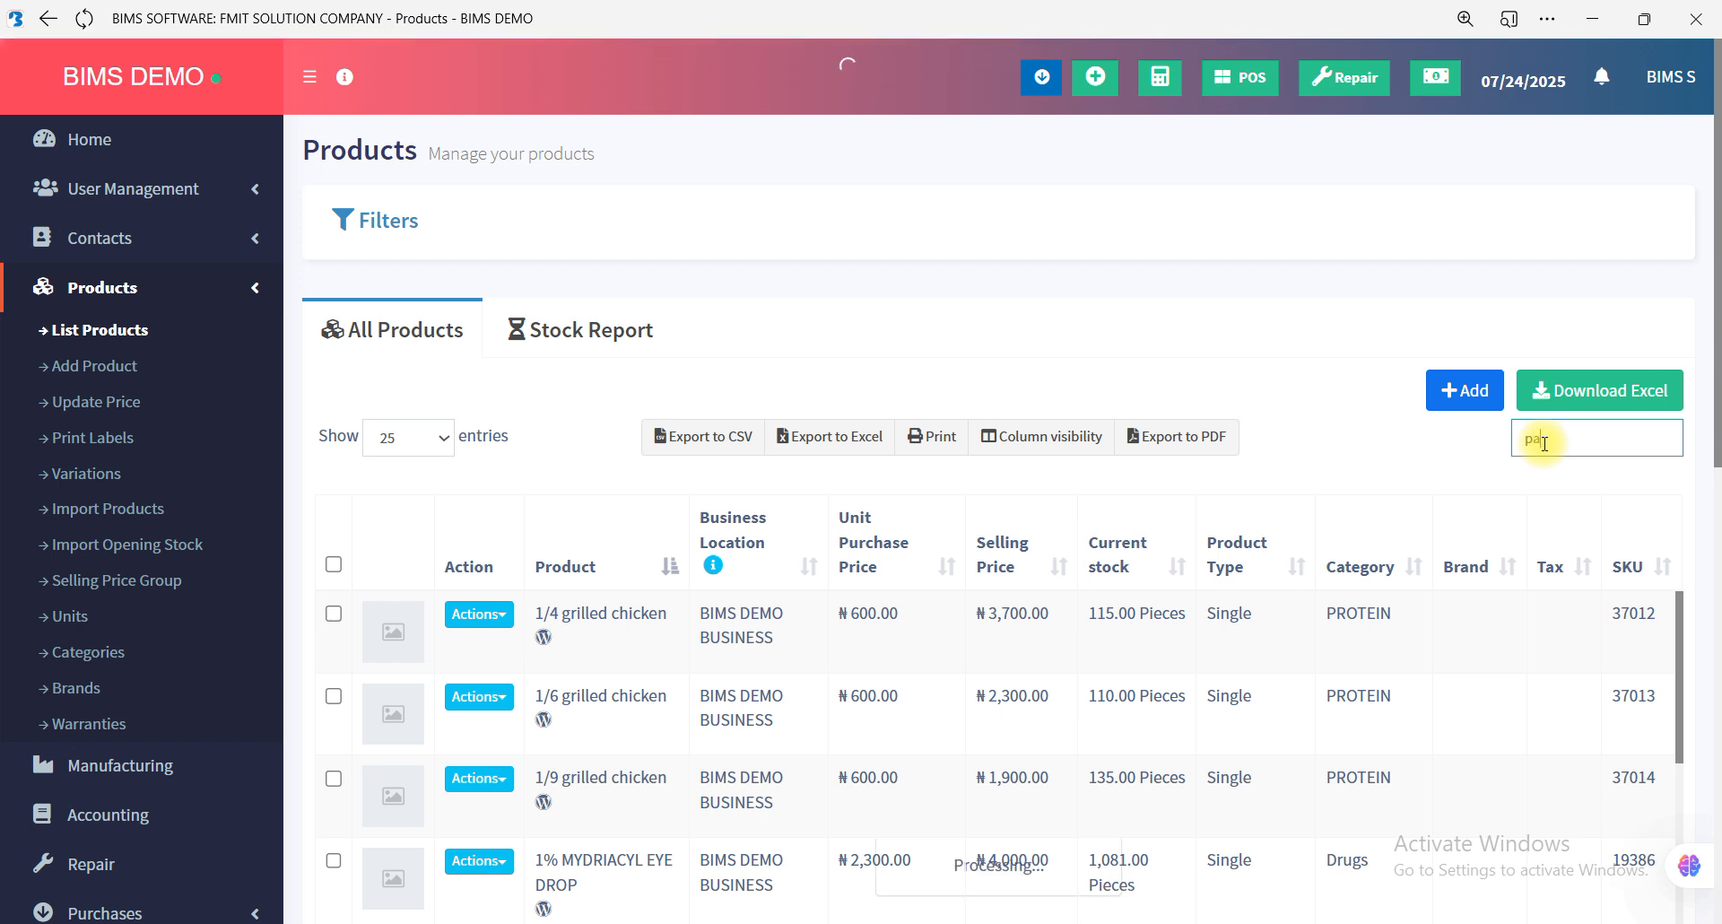
{"action": "type", "text": "n"}
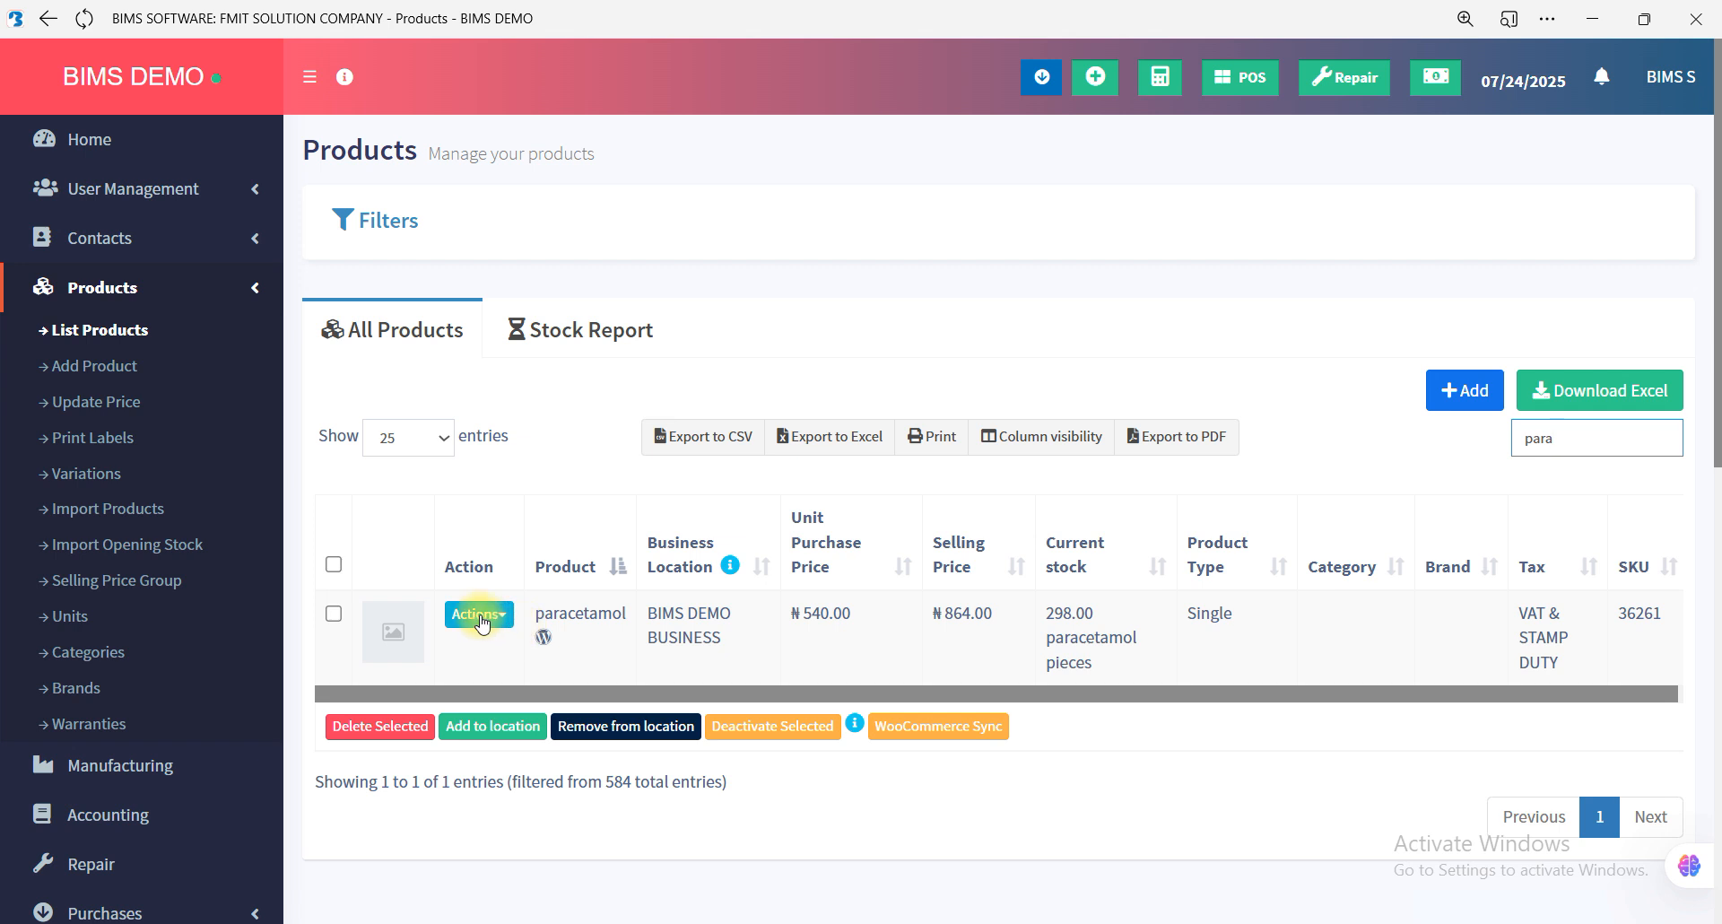
{"action": "left_click", "coordinate": [480, 616]}
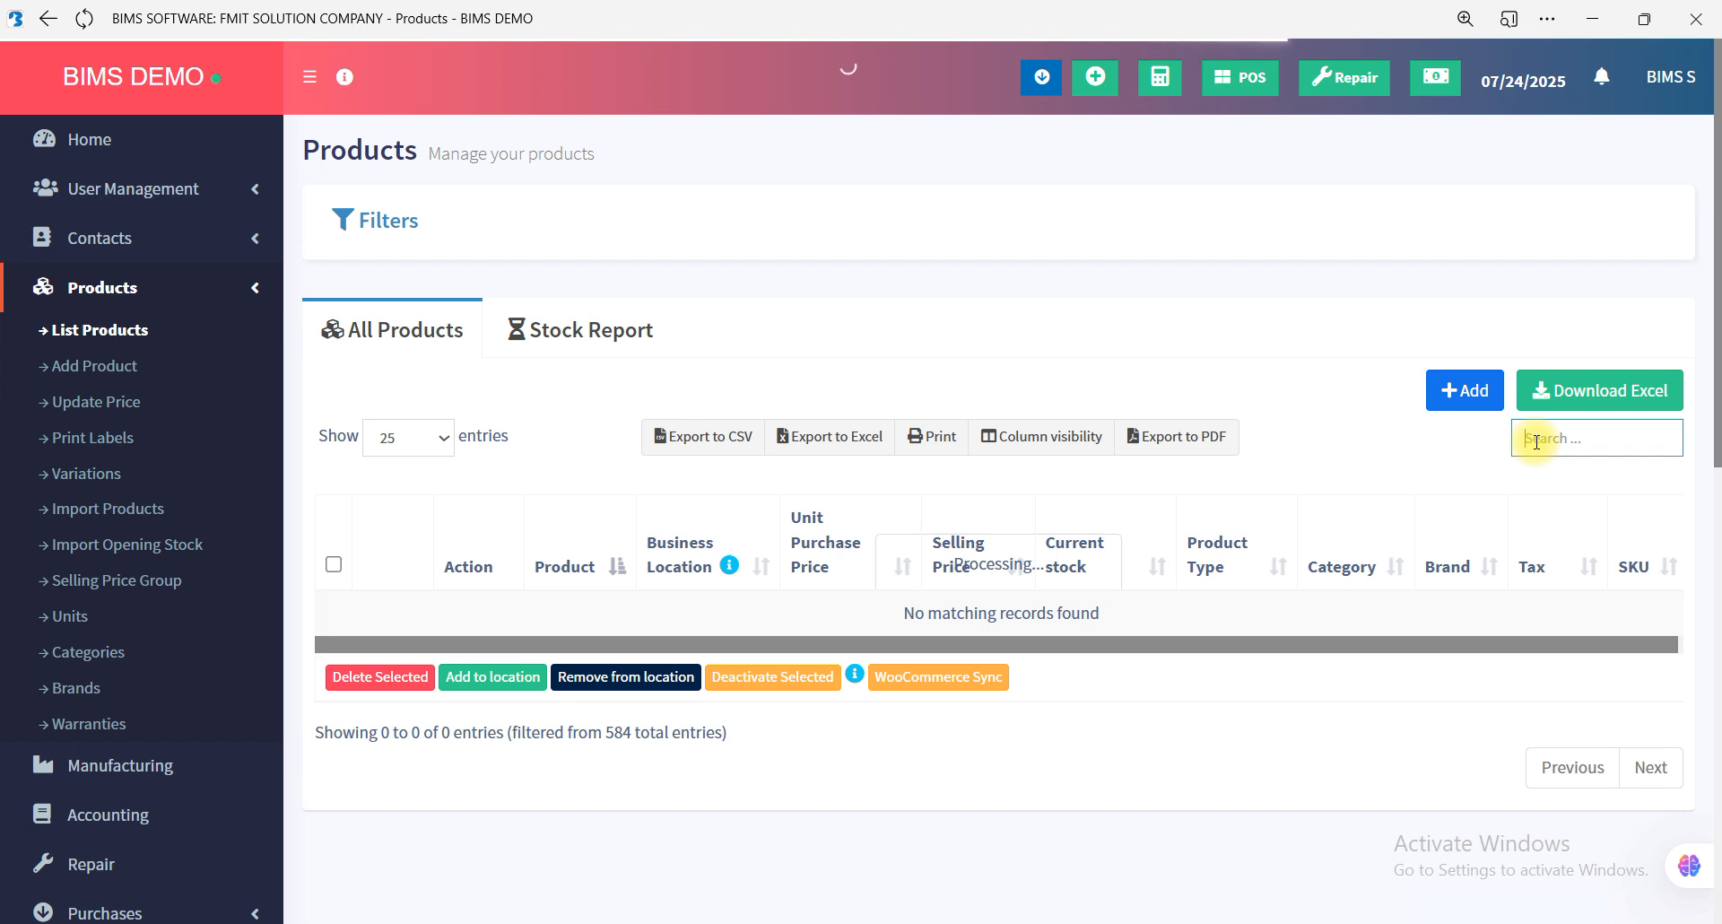
Search the product list for "jfbdkjbnkd" and clear the search text.
{"action": "type", "text": "jfbdkjbnkd"}
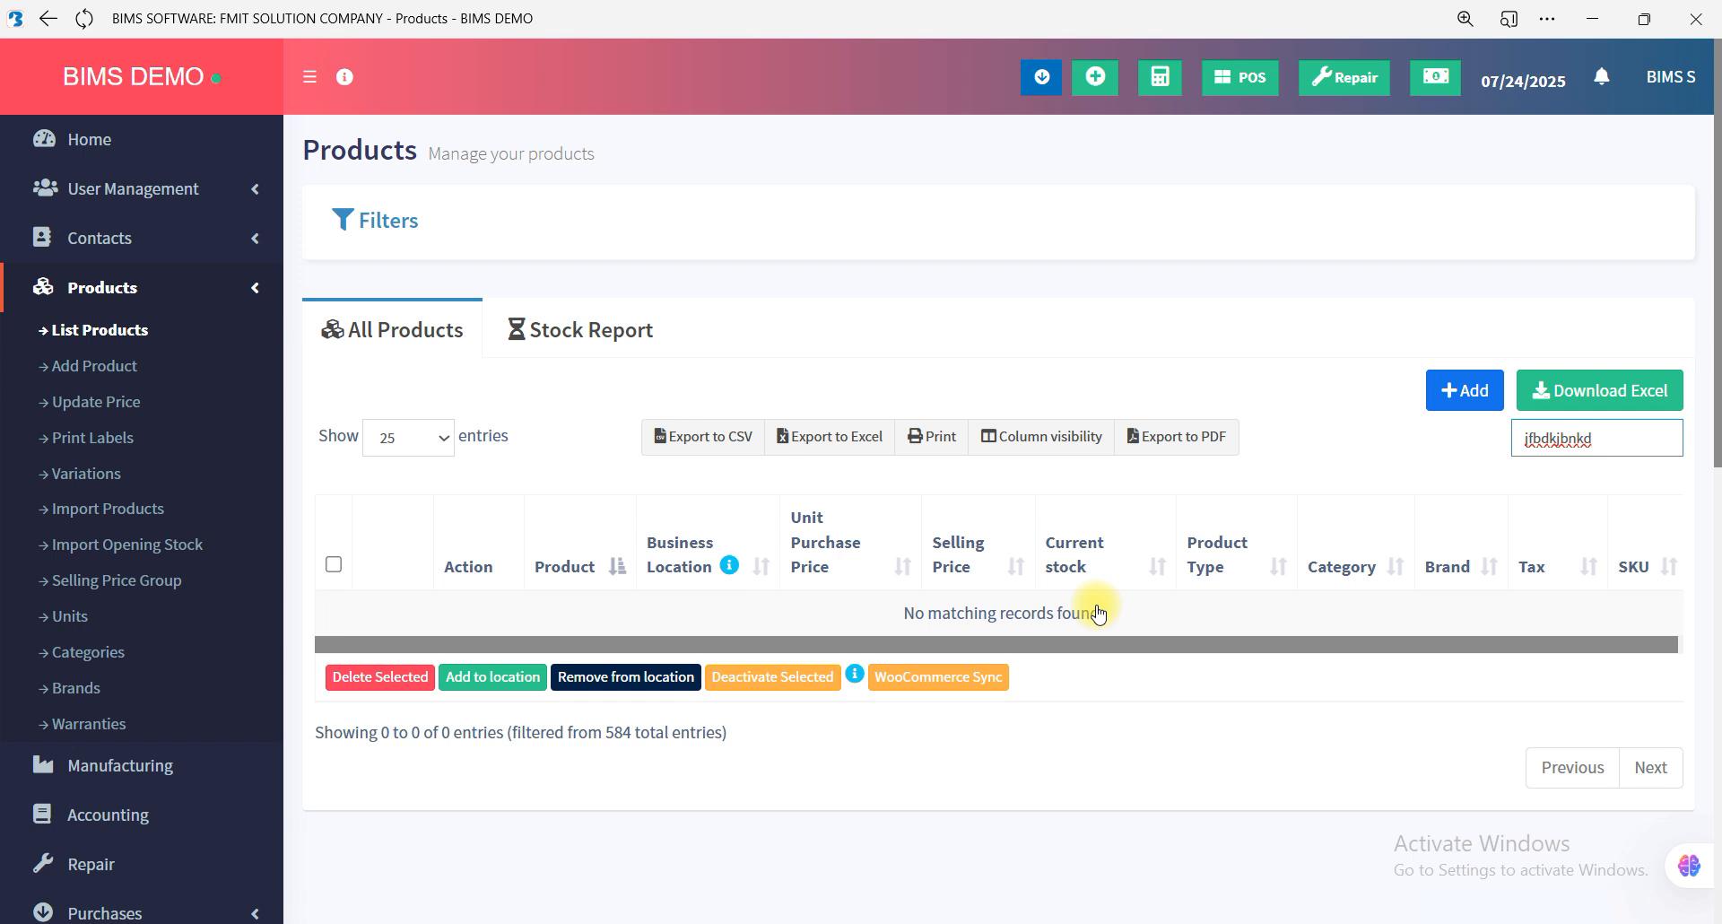
{"action": "key", "text": "BackSpace"}
{"action": "key", "text": "BackSpace"}
{"action": "key", "text": "BackSpace"}
{"action": "key", "text": "BackSpace"}
{"action": "key", "text": "BackSpace"}
{"action": "key", "text": "BackSpace"}
{"action": "key", "text": "BackSpace"}
{"action": "key", "text": "BackSpace"}
{"action": "key", "text": "BackSpace"}
{"action": "key", "text": "BackSpace"}
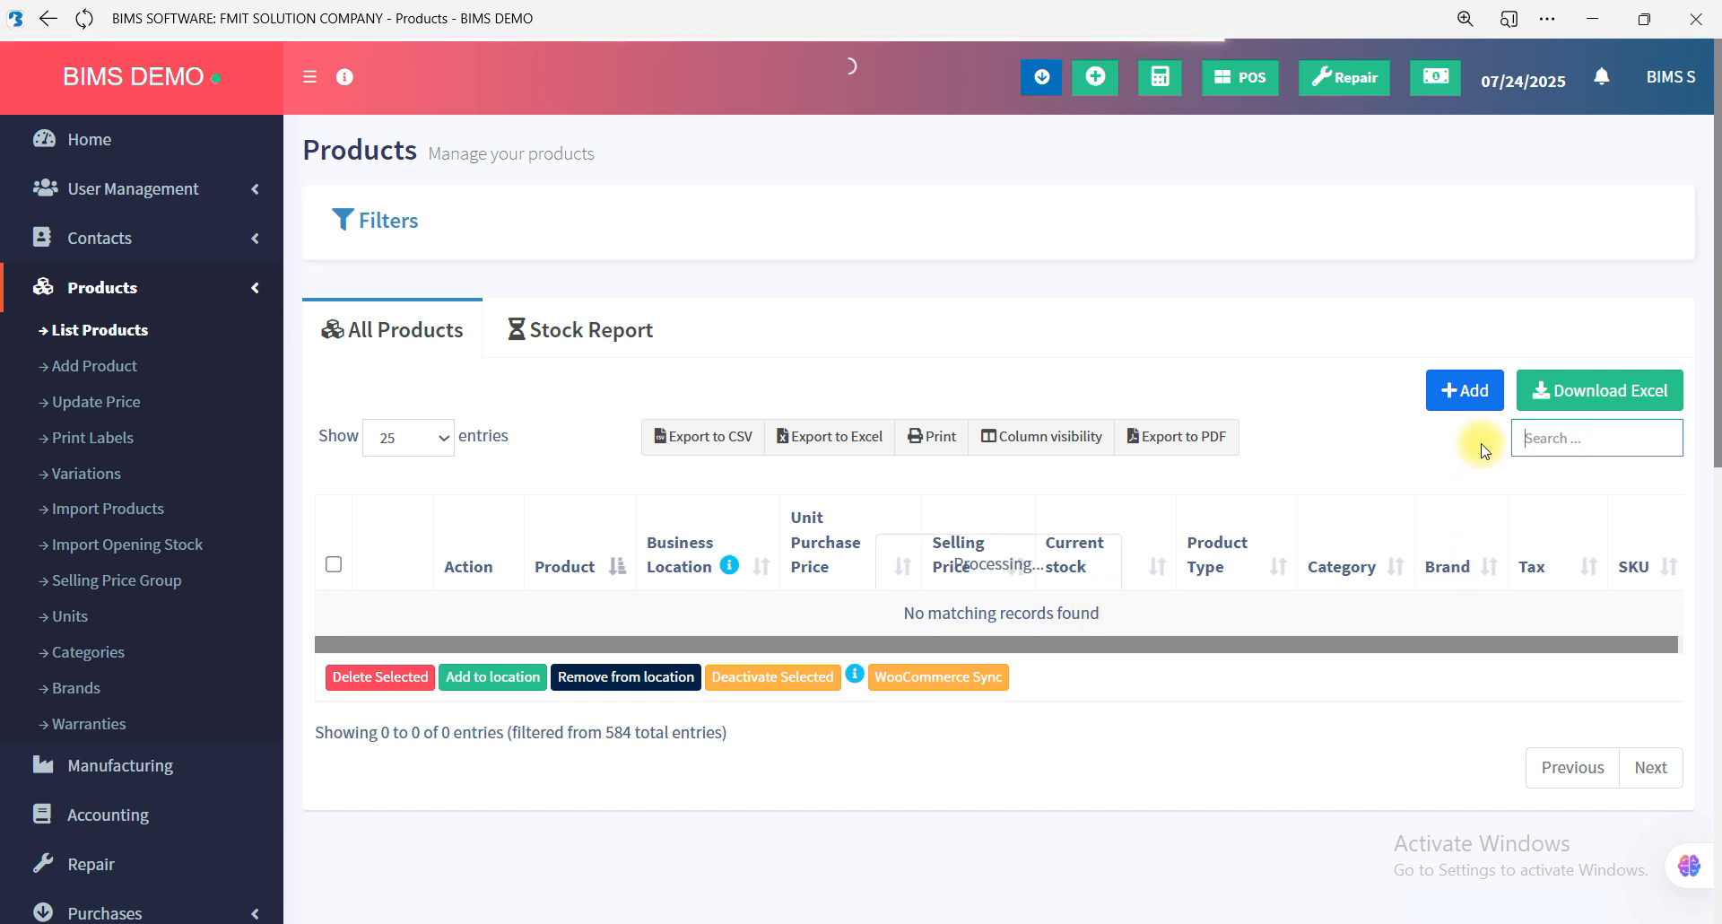
Start adding a new product and enter "asthm" as its product name.
{"action": "left_click", "coordinate": [1447, 402]}
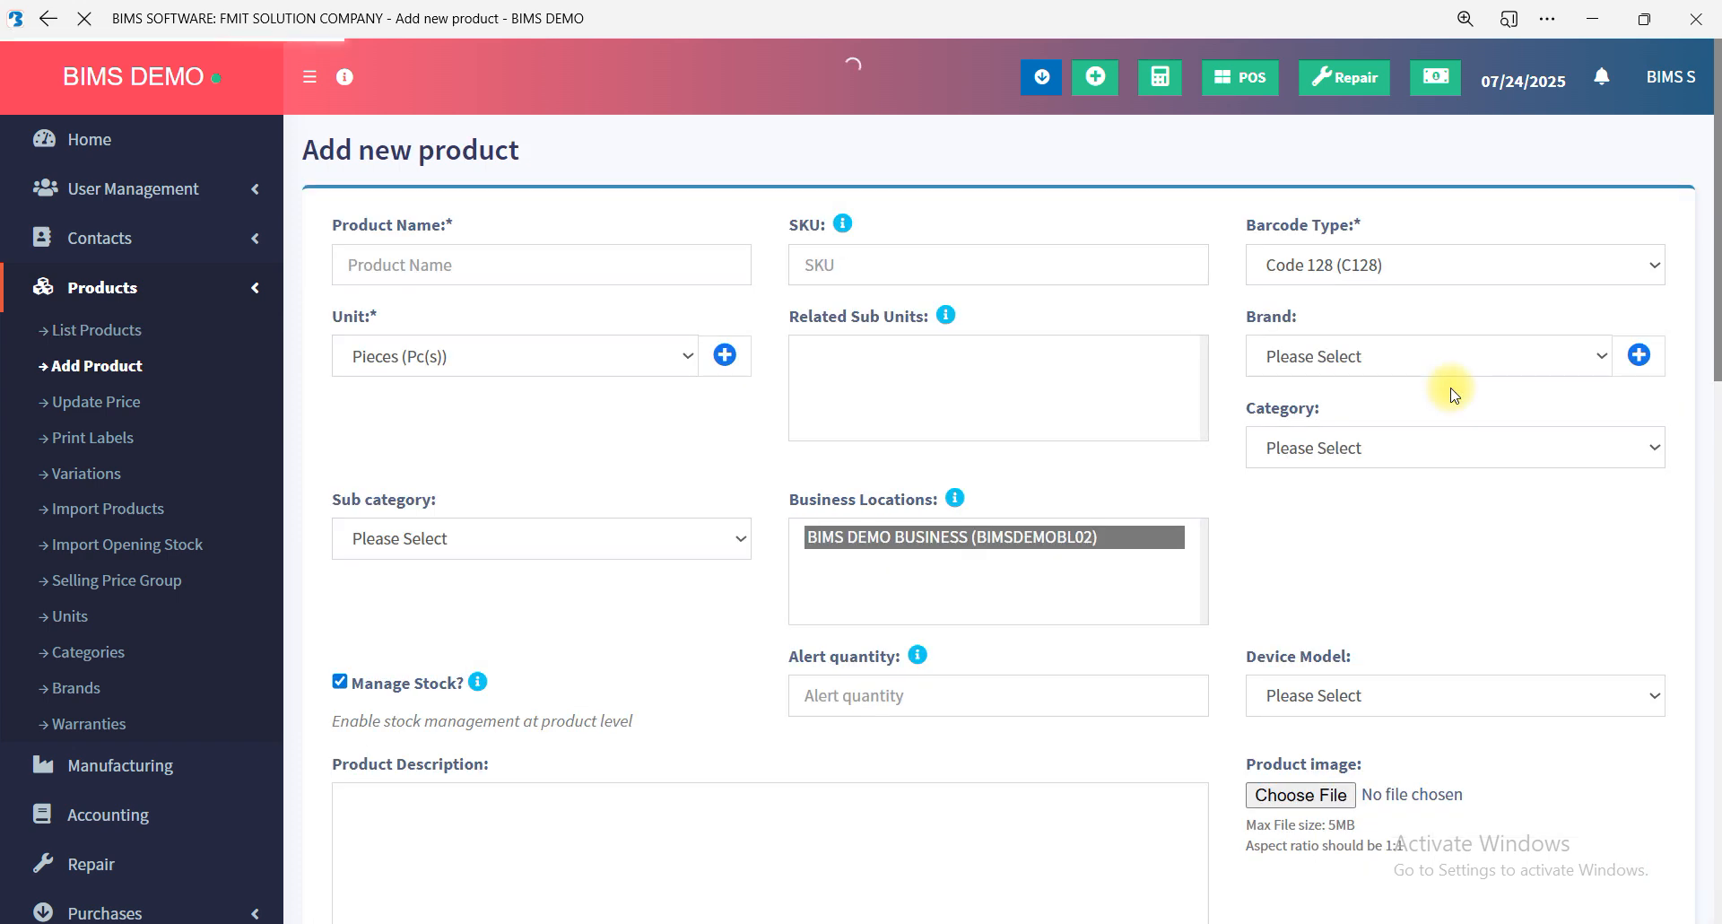
{"action": "left_click", "coordinate": [600, 269]}
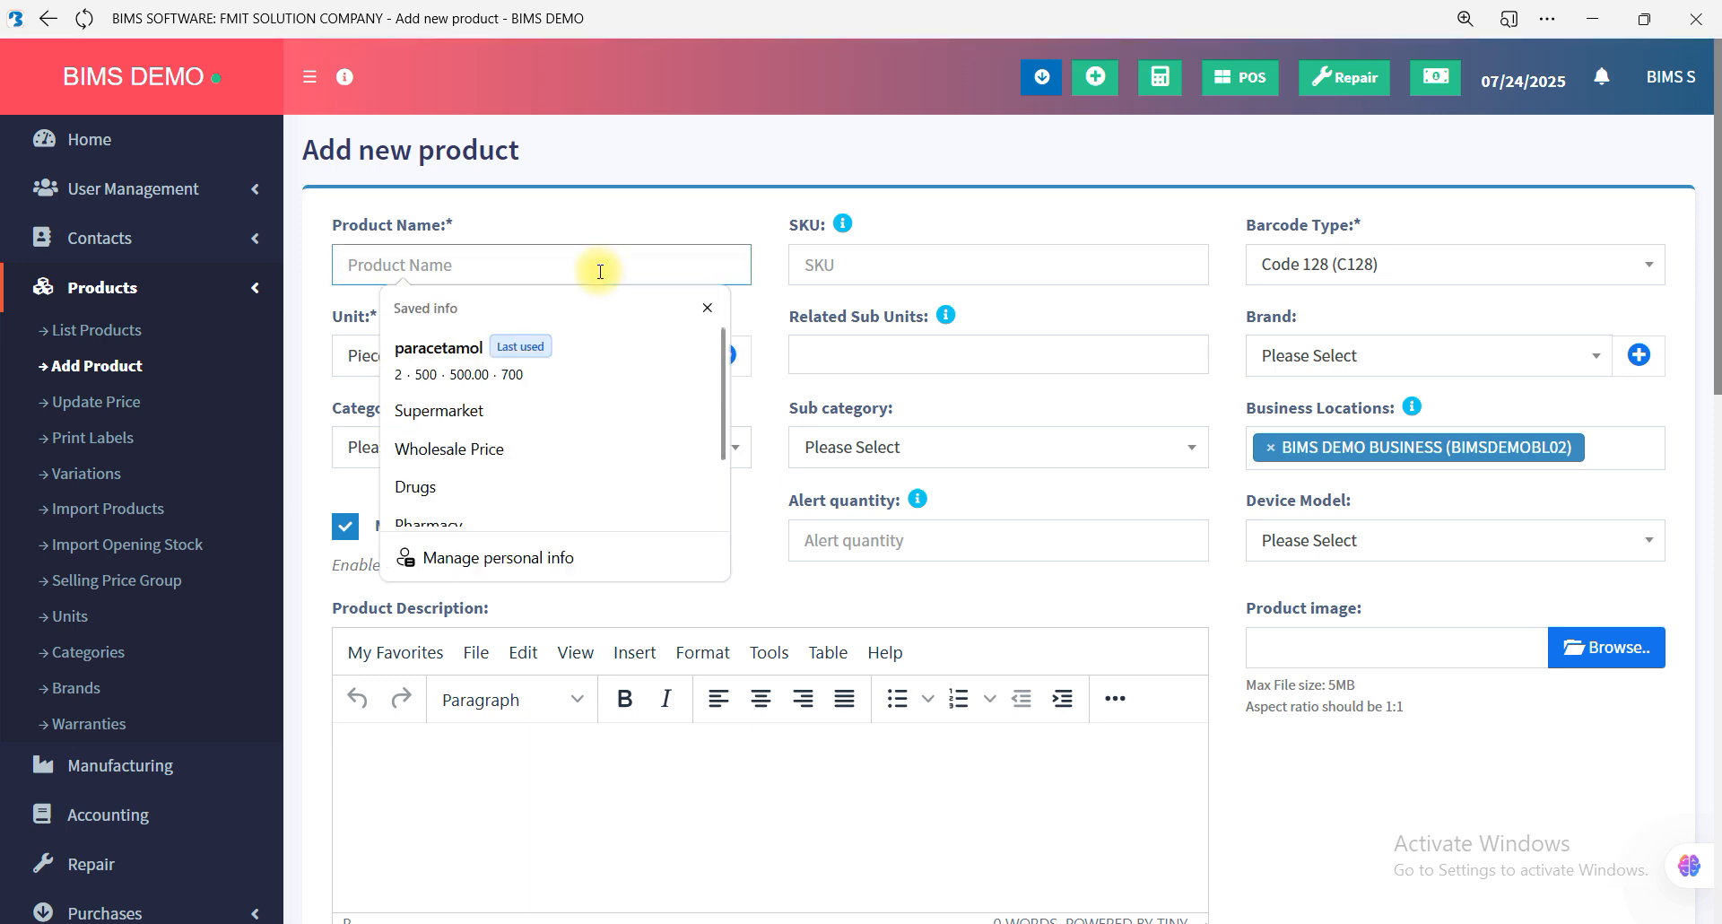
{"action": "type", "text": "as"}
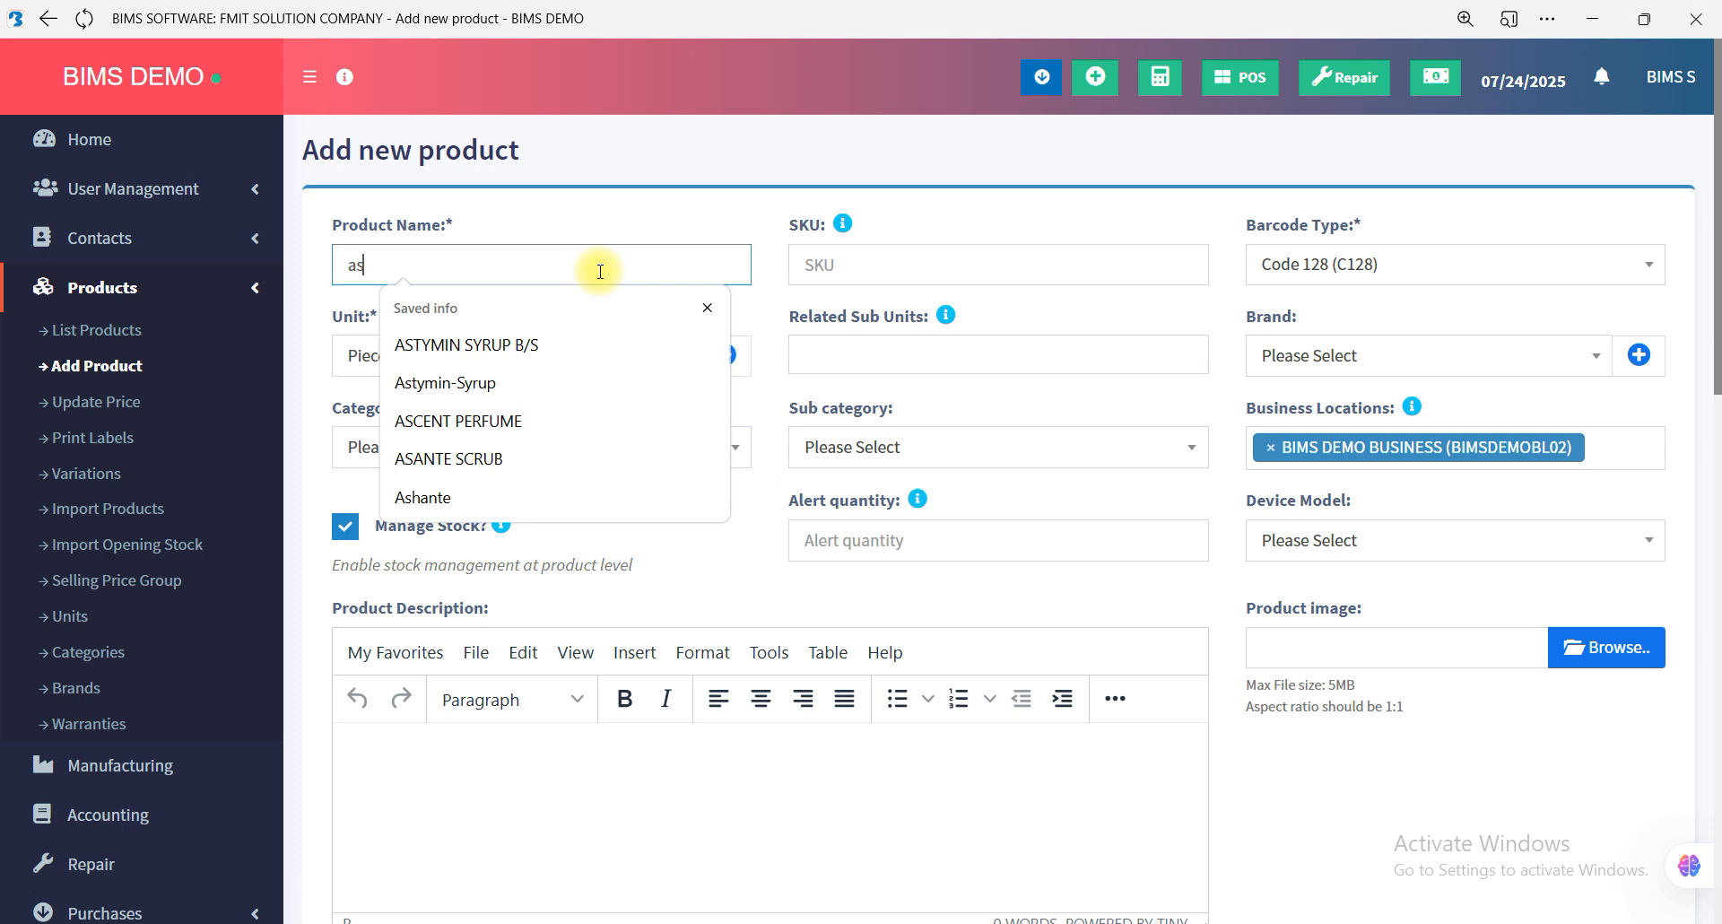
{"action": "type", "text": "thm"}
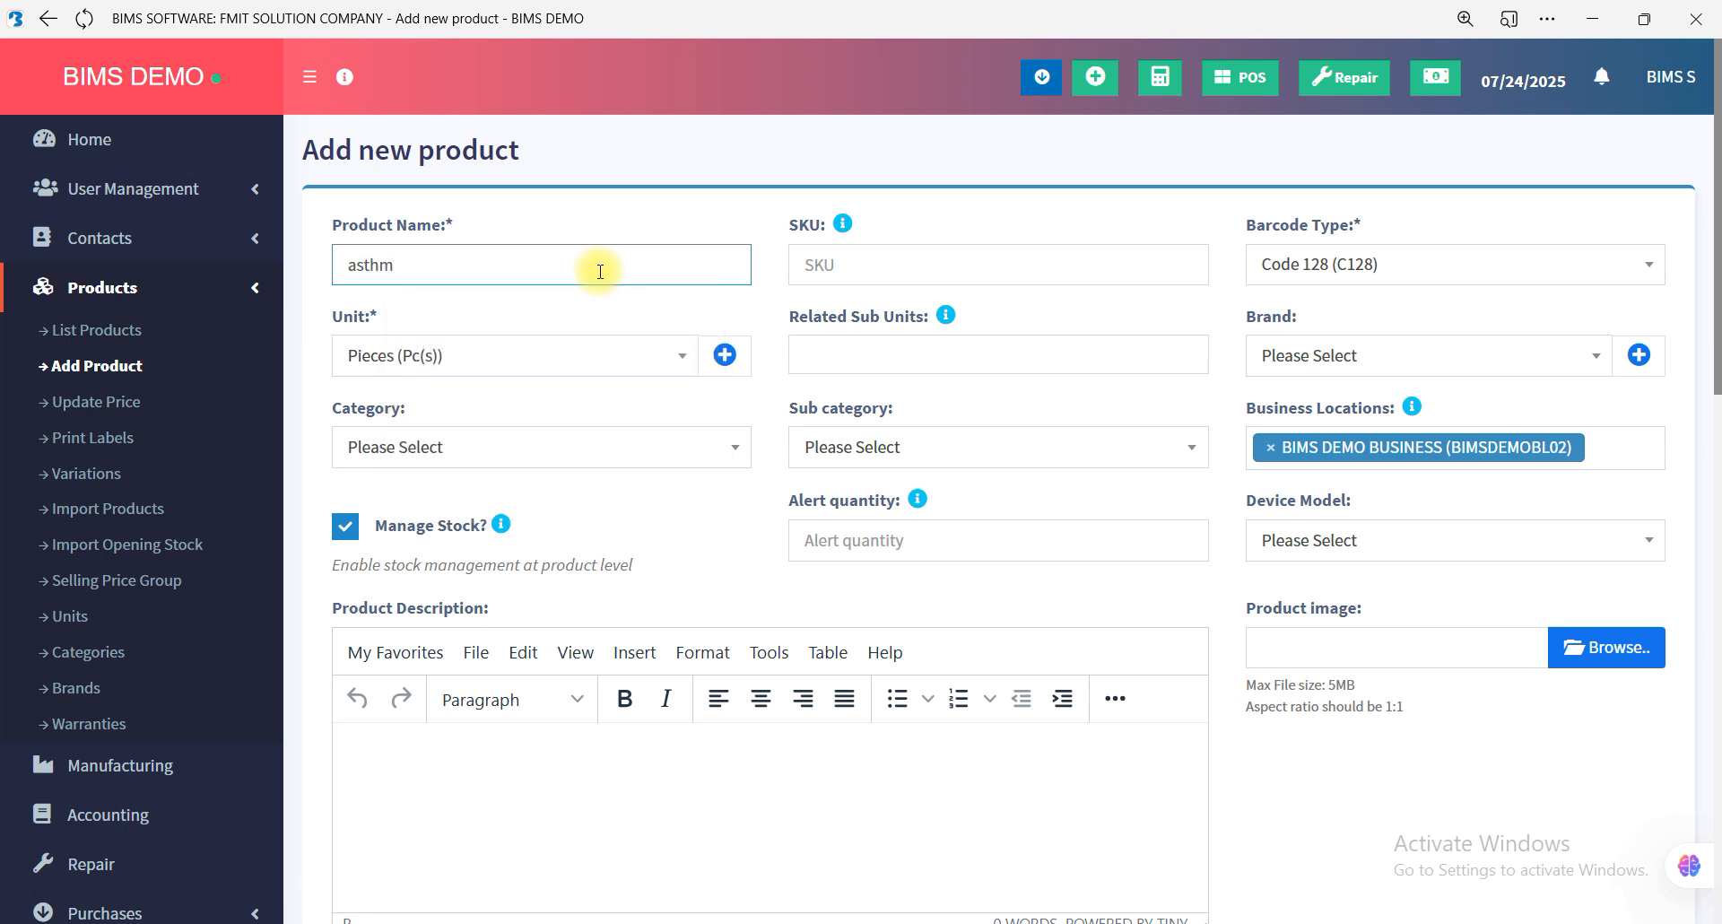
Choose Pieces (Pc(s)) as the unit of the new product.
{"action": "left_click", "coordinate": [597, 357]}
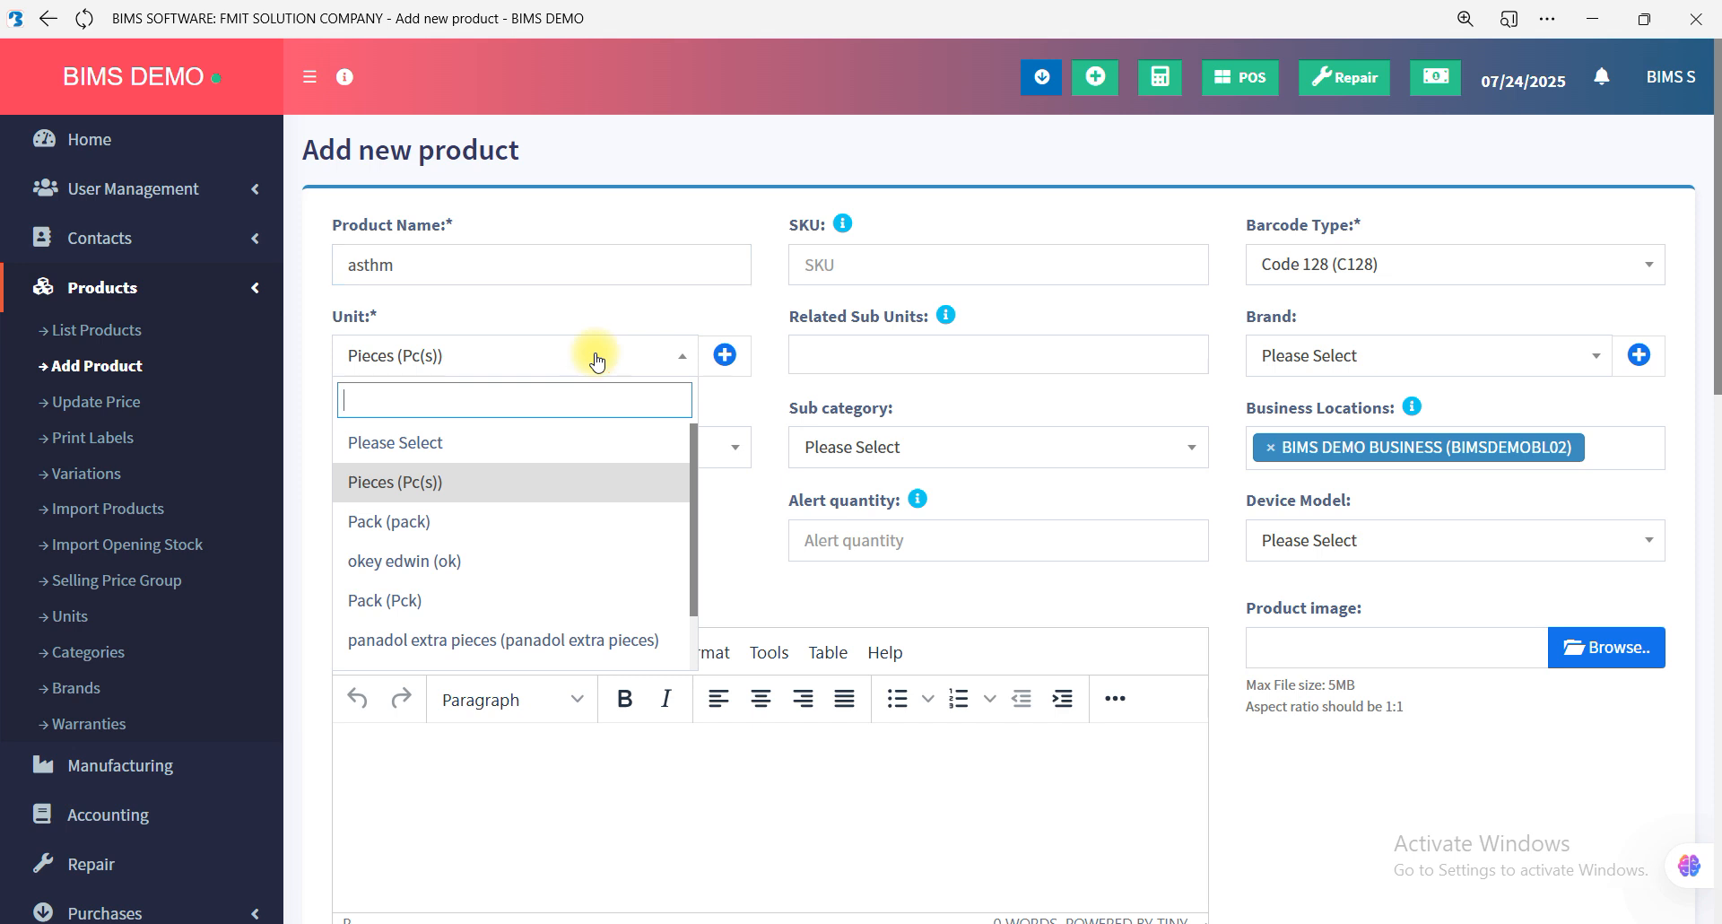
{"action": "left_click", "coordinate": [500, 481]}
{"action": "left_click", "coordinate": [461, 356]}
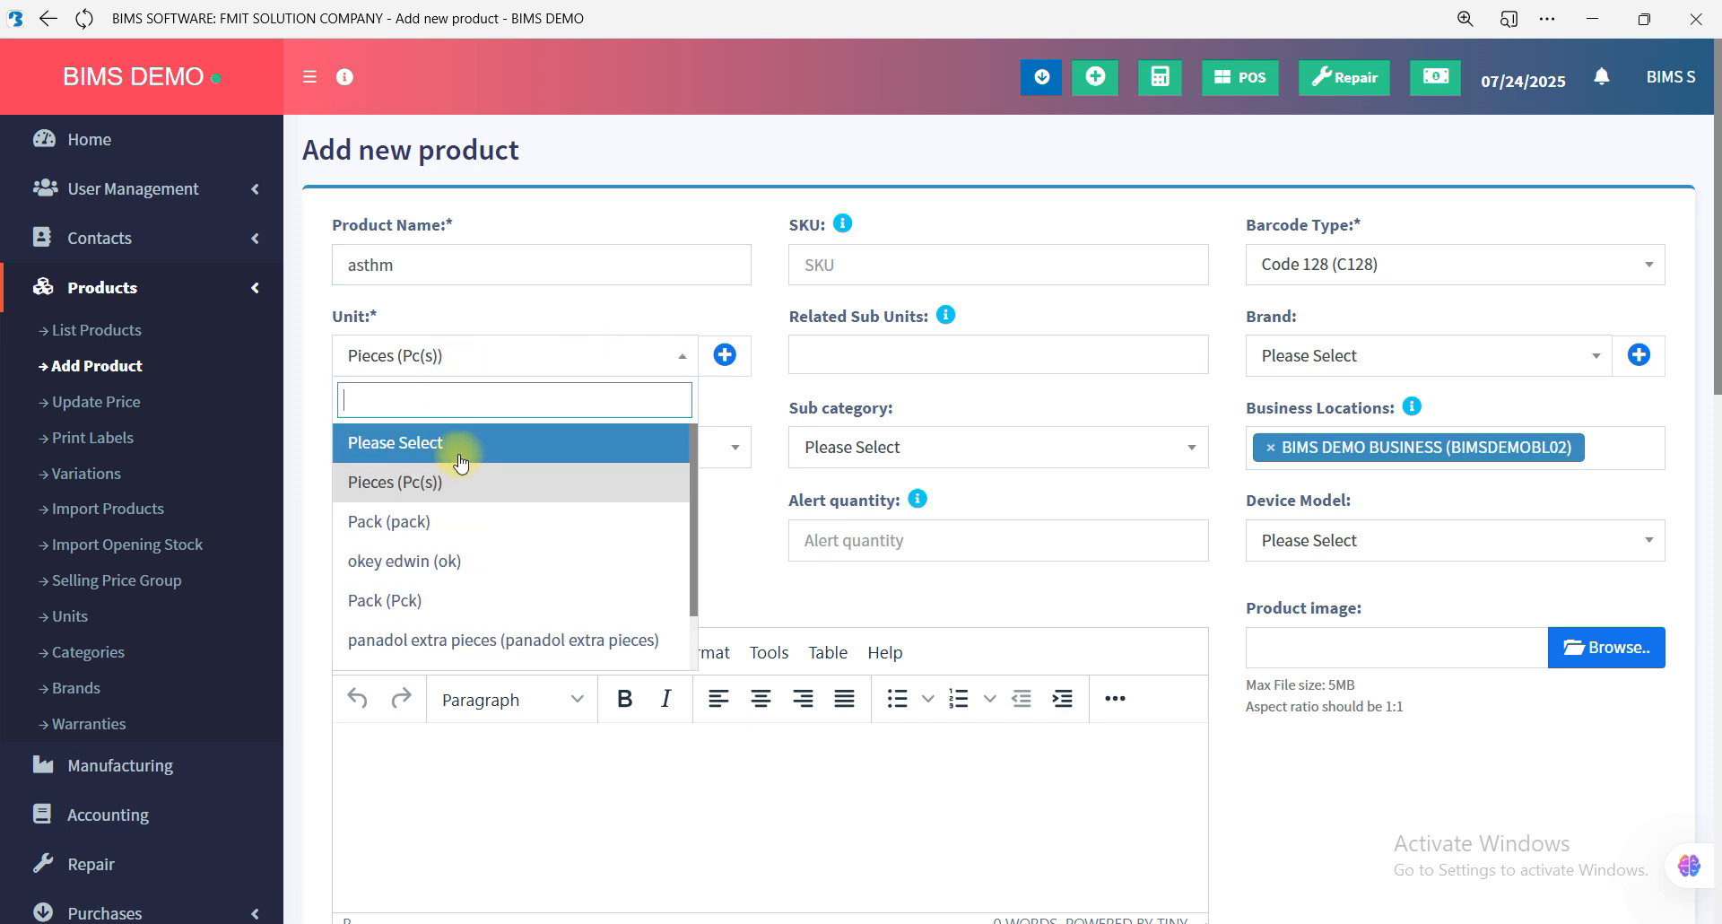
{"action": "left_click", "coordinate": [453, 484]}
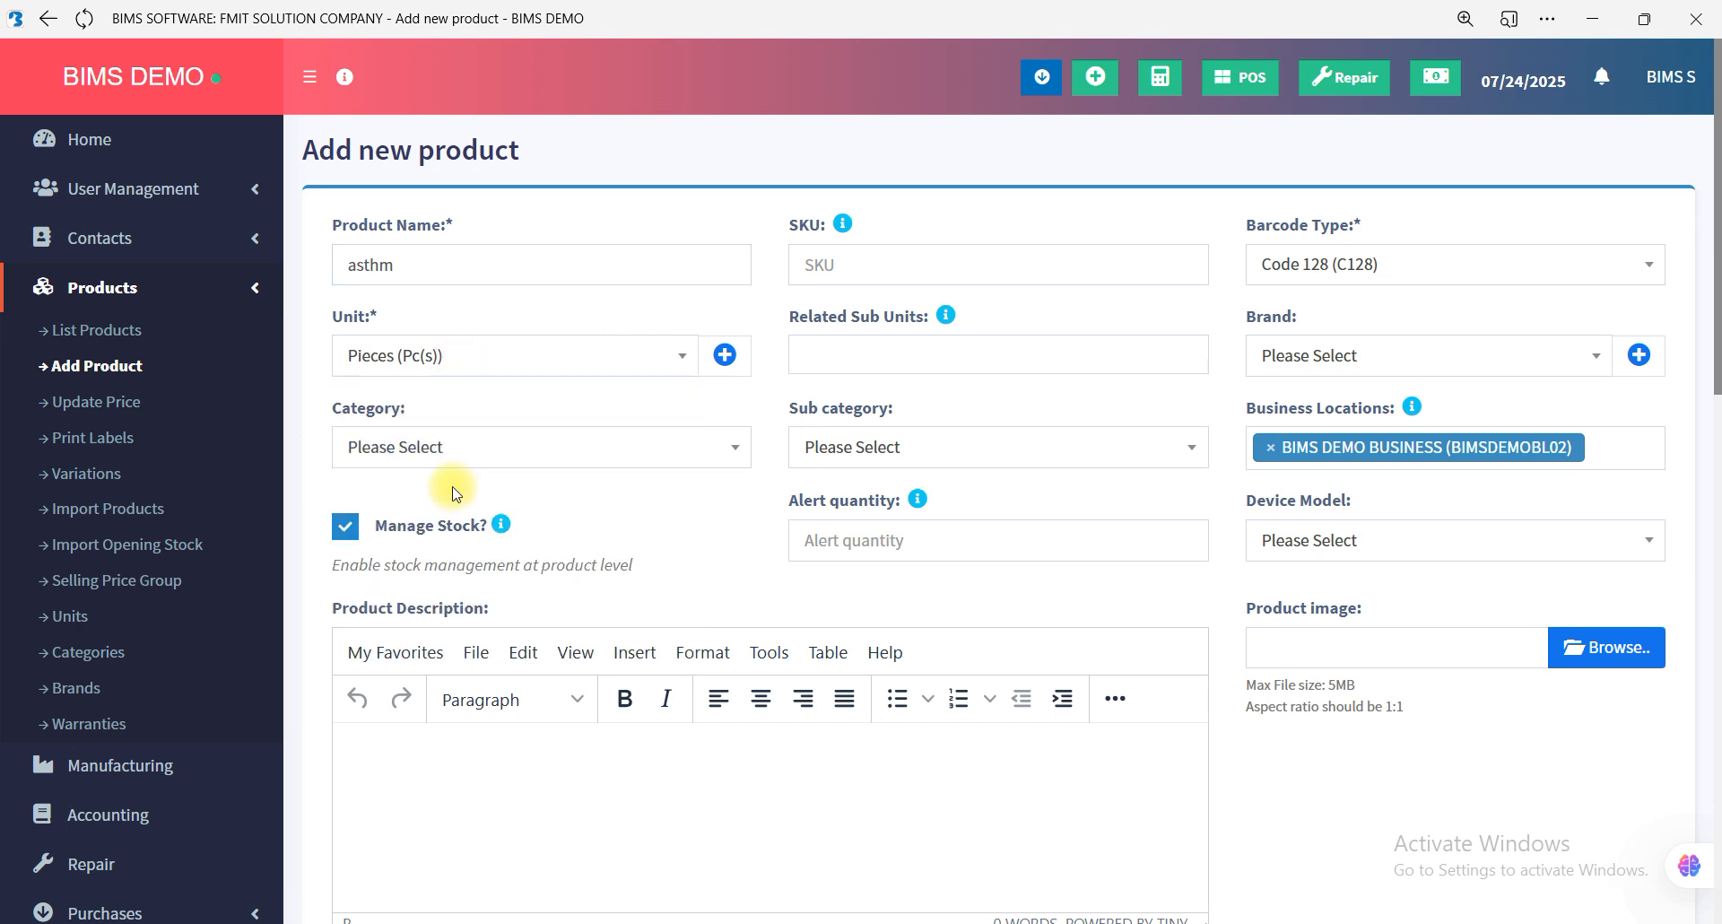
{"action": "left_click", "coordinate": [459, 359]}
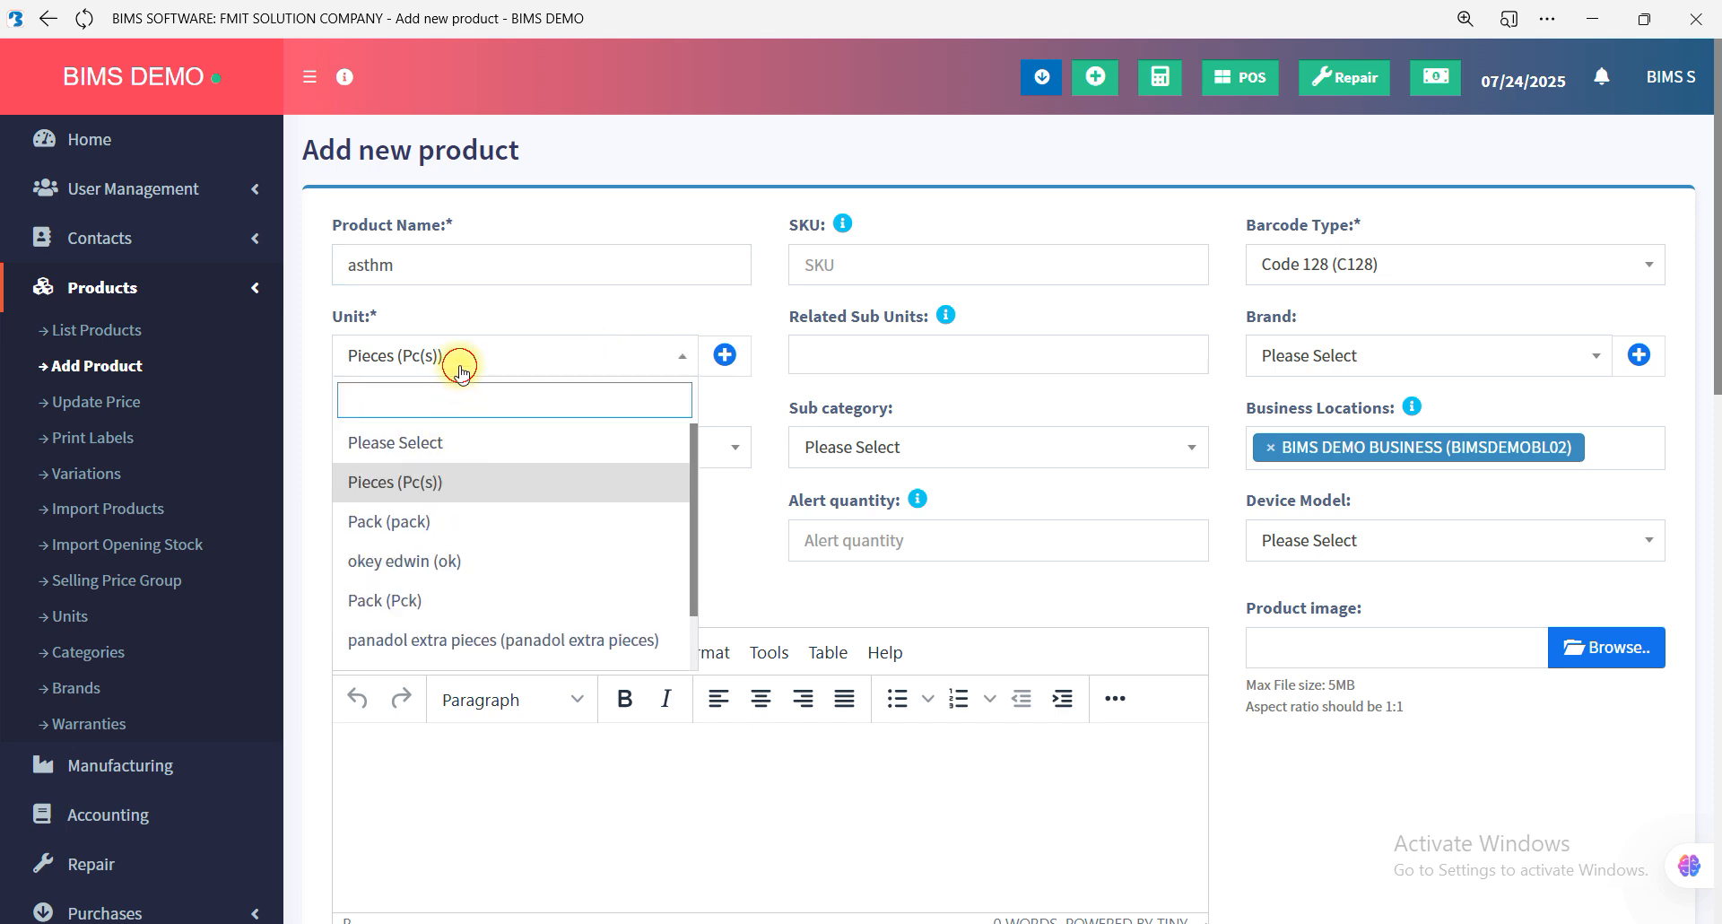
{"action": "left_click", "coordinate": [462, 481]}
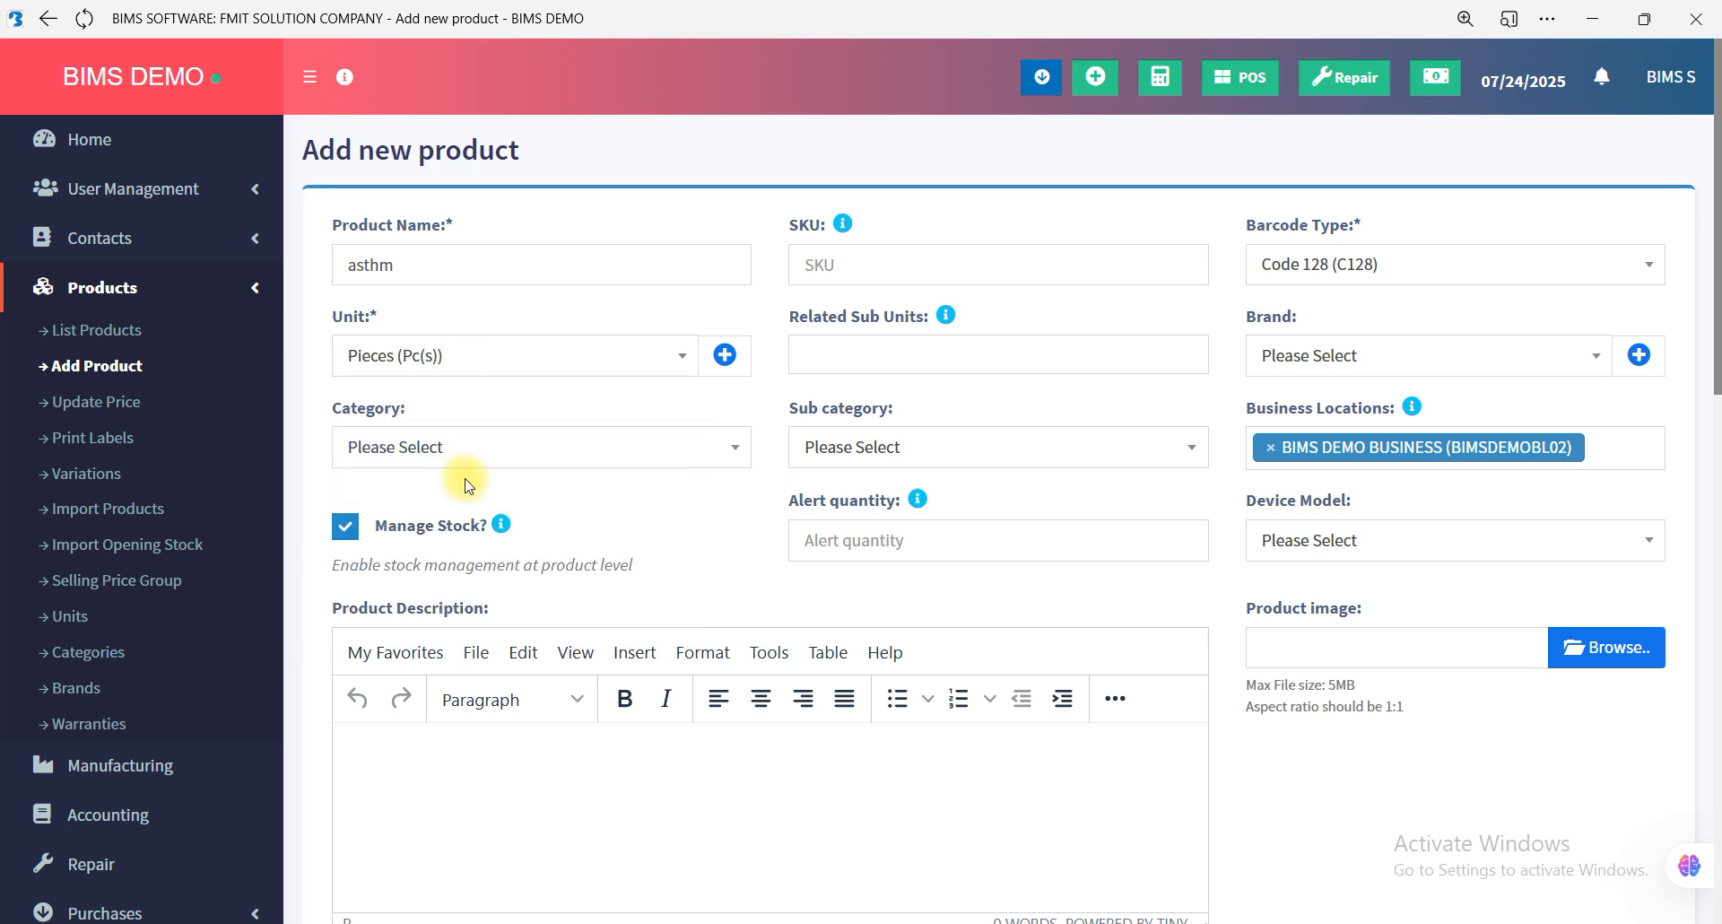
Set the new product's alert quantity to 2 and leave its SKU blank.
{"action": "left_click", "coordinate": [816, 541]}
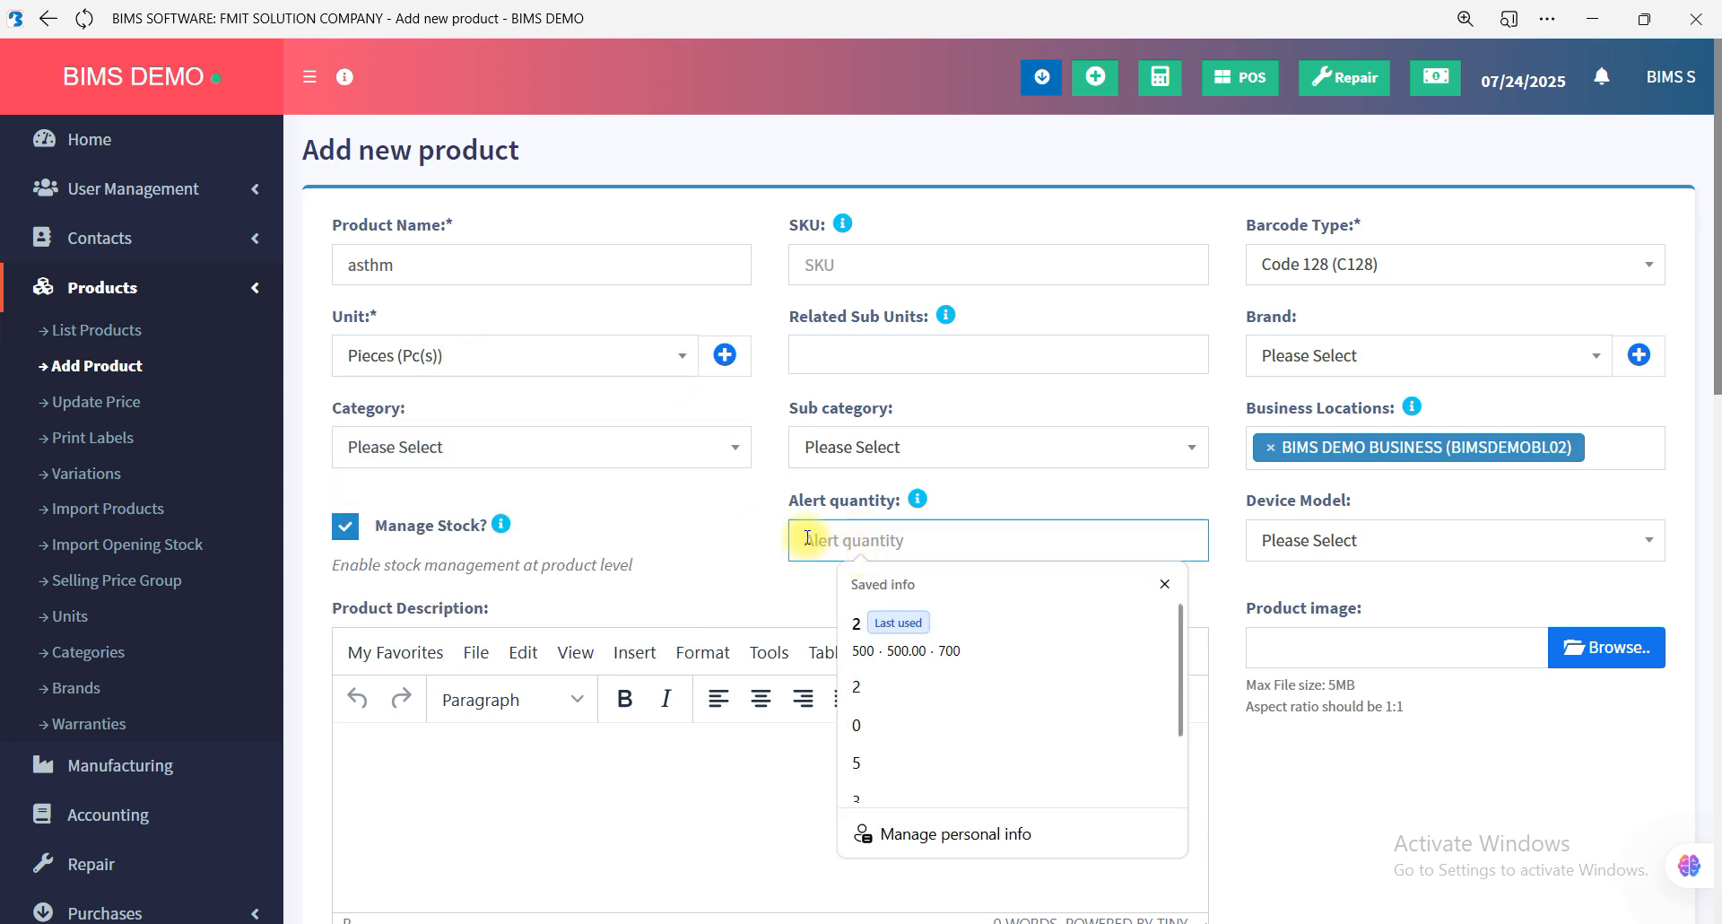
{"action": "type", "text": "2"}
{"action": "type", "text": "2"}
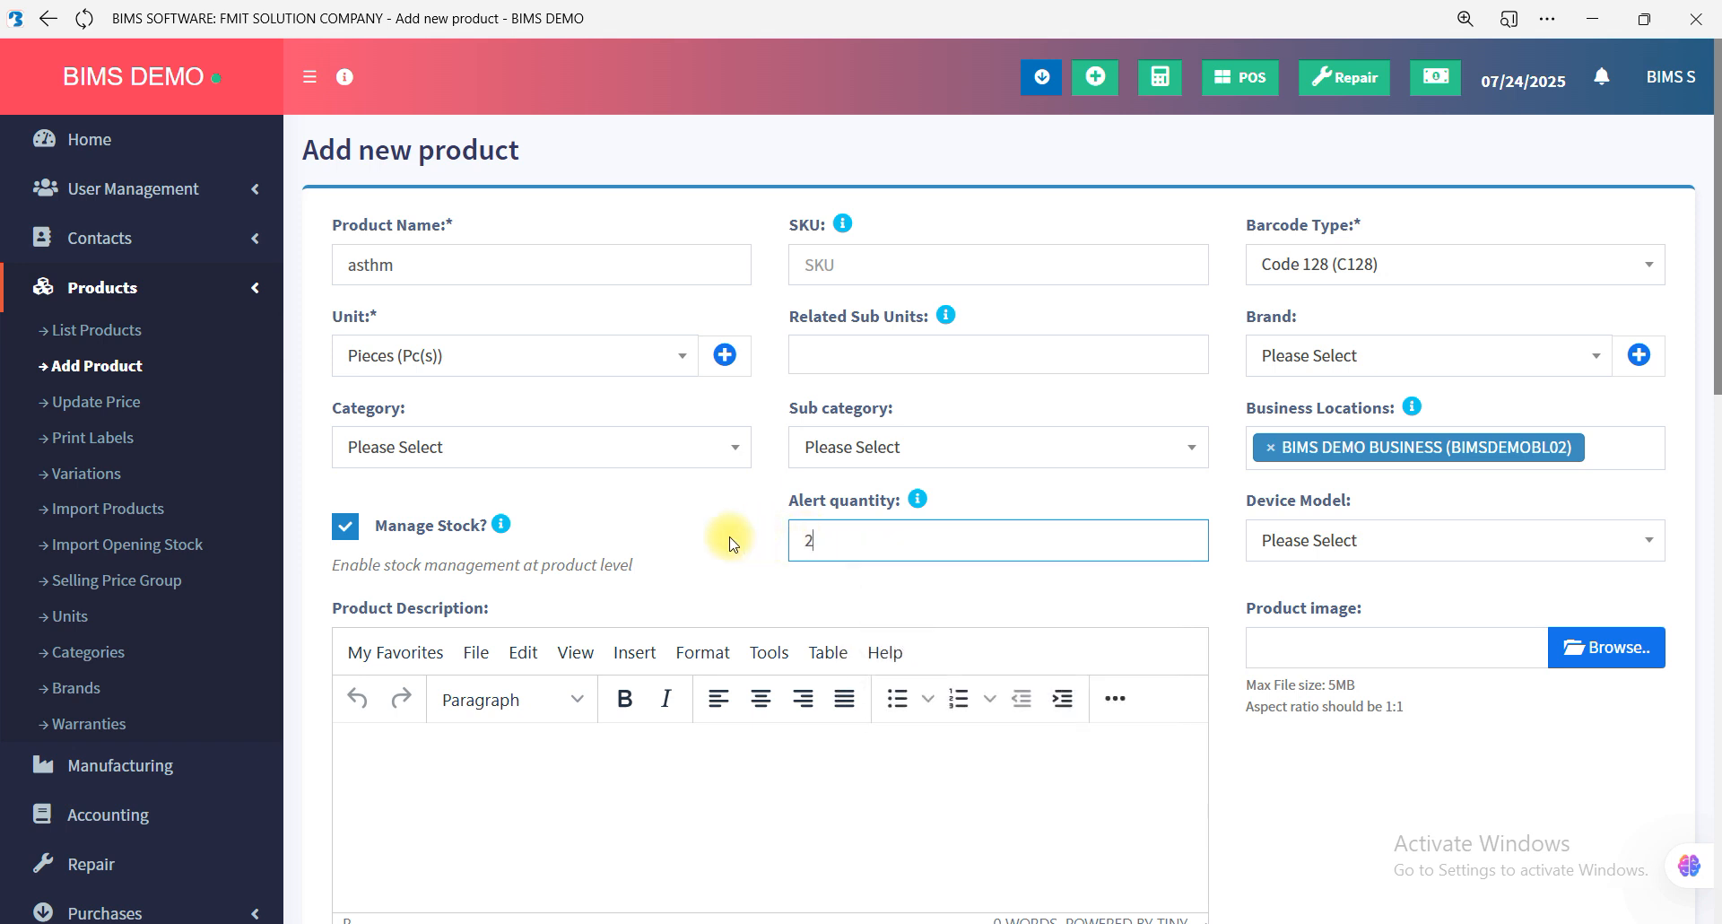
{"action": "left_click", "coordinate": [729, 542]}
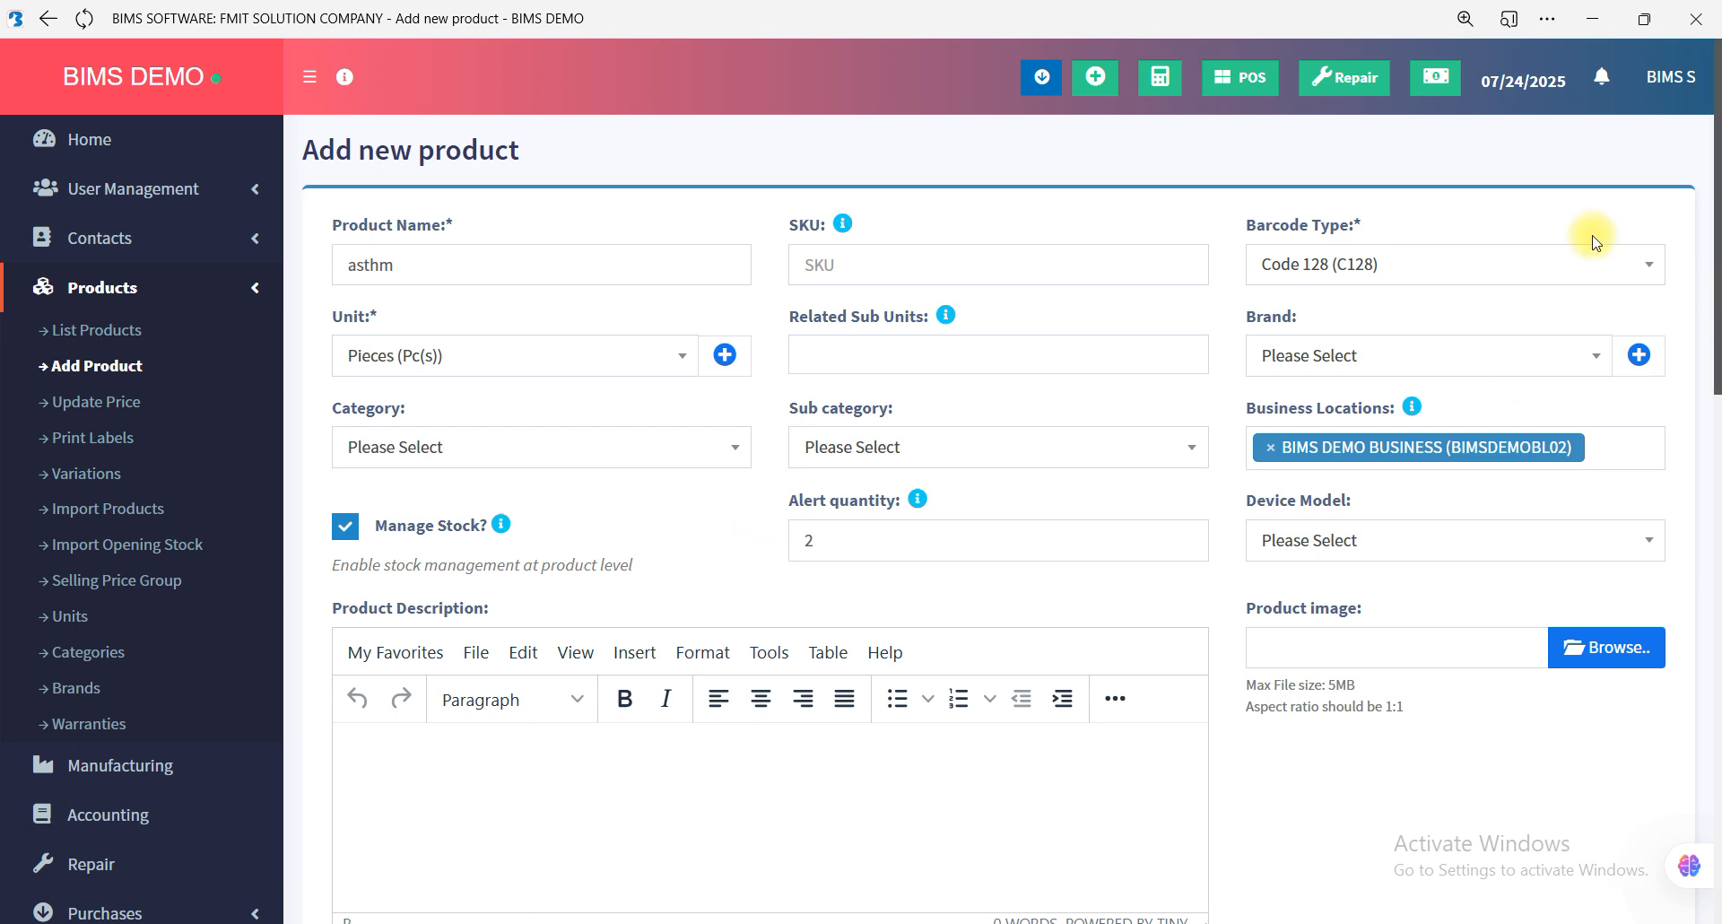
{"action": "left_click", "coordinate": [811, 267]}
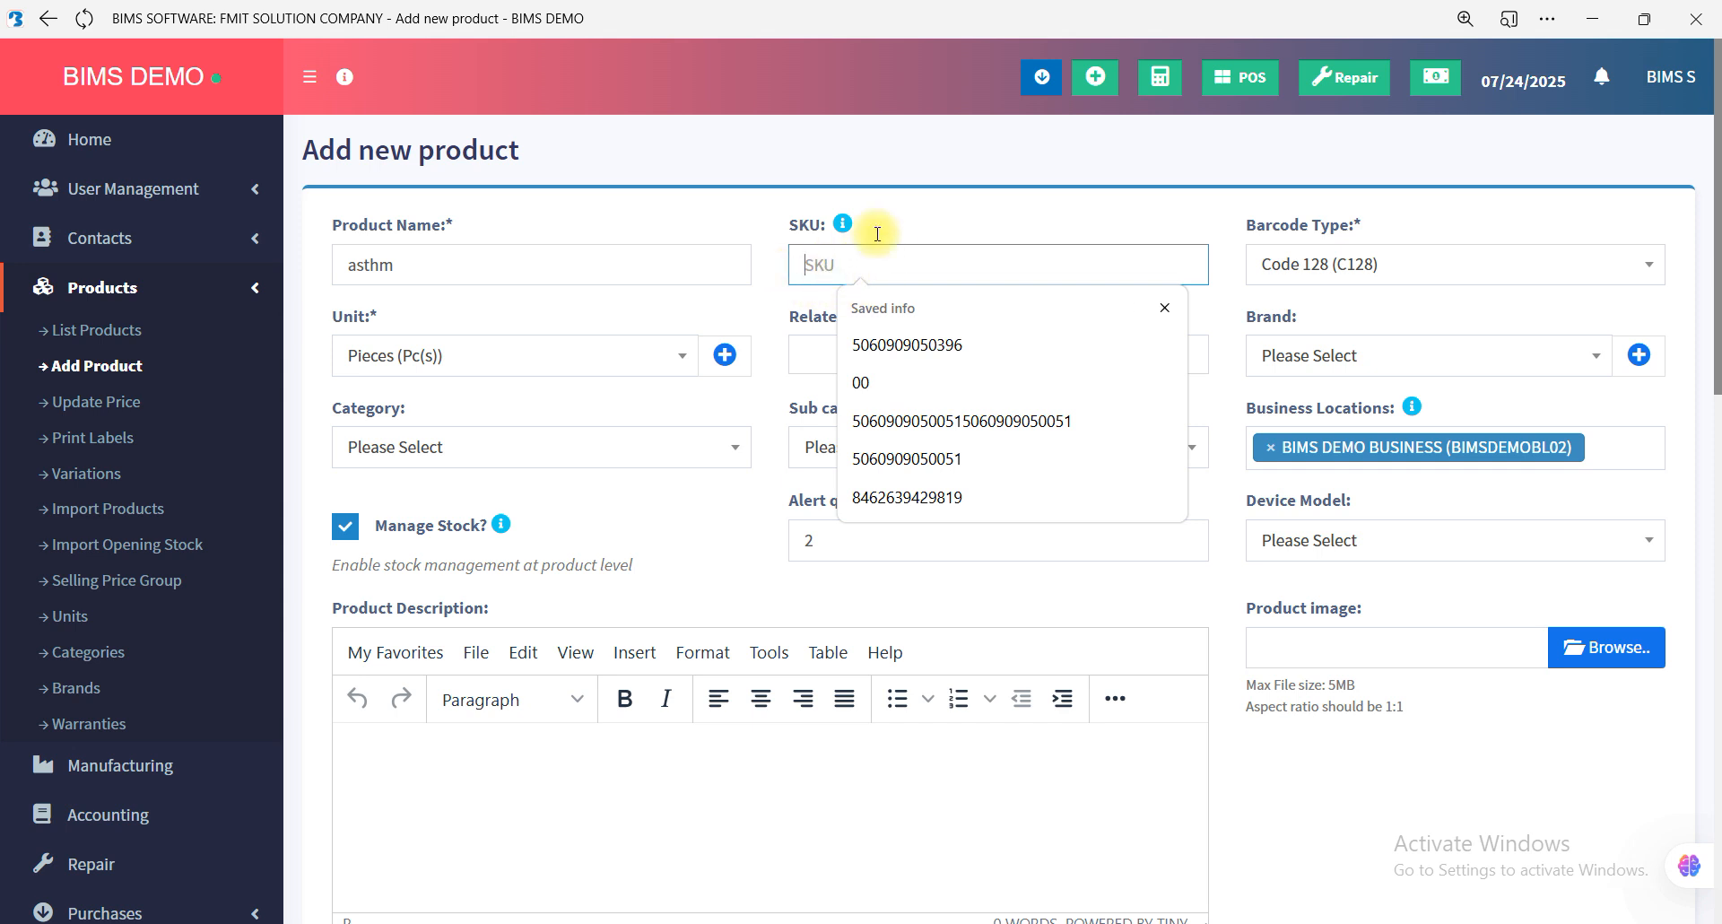
{"action": "left_click", "coordinate": [904, 215]}
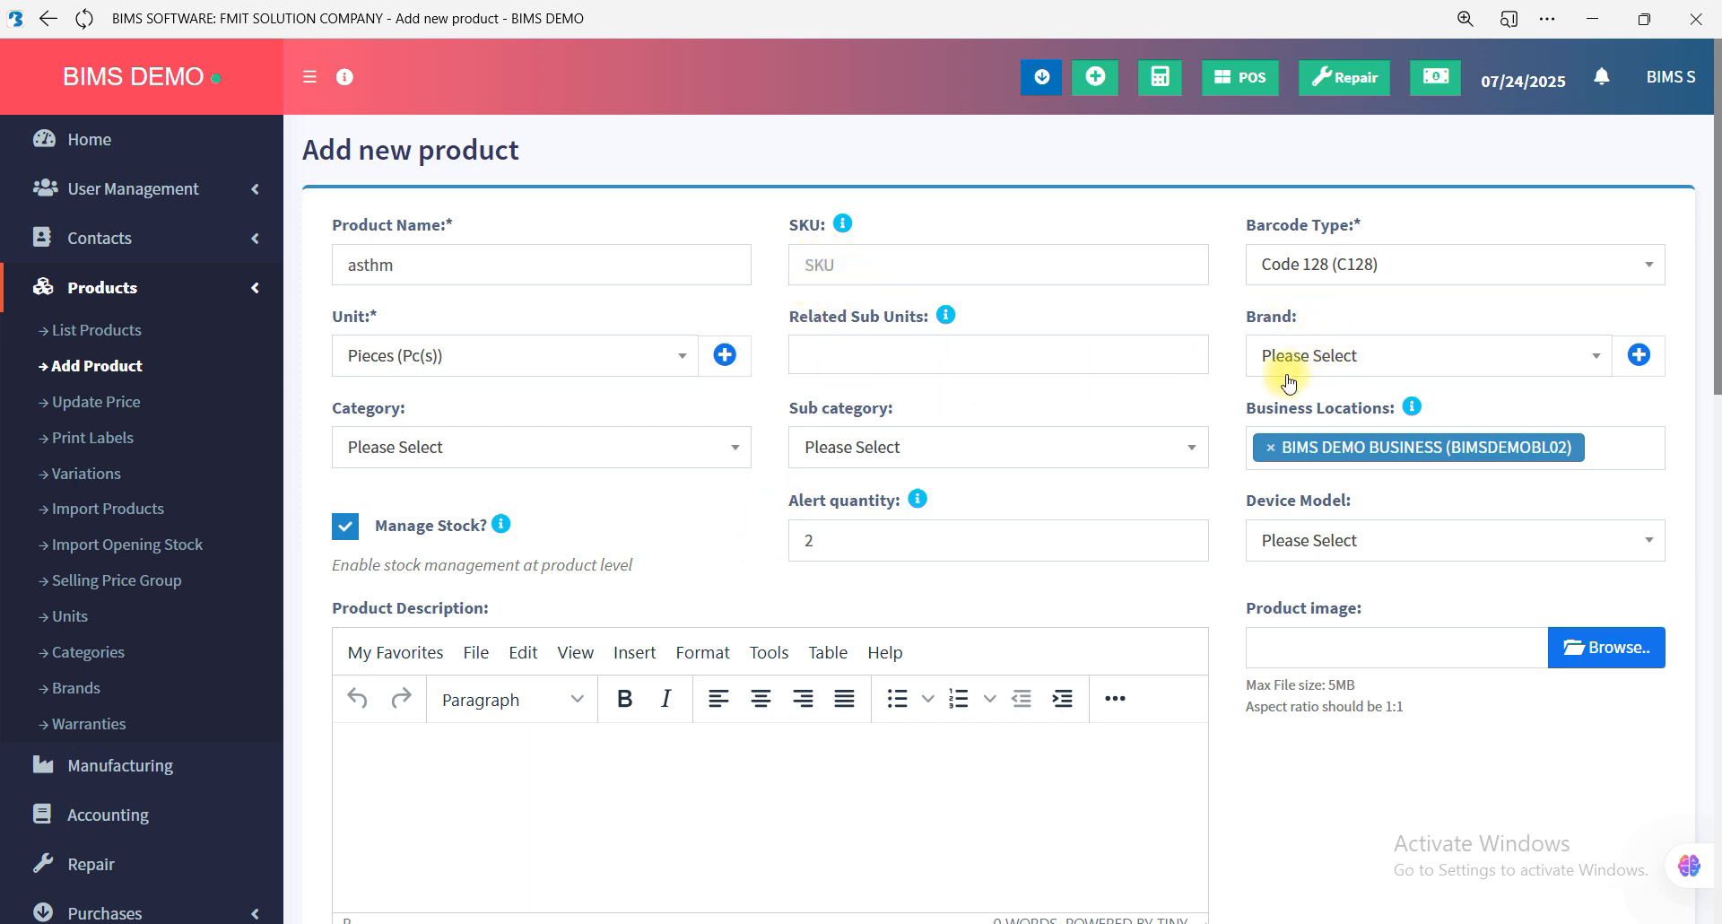
Assign the new product to the Supermarket-Supermarket category and the Beverages sub category.
{"action": "left_click", "coordinate": [628, 451]}
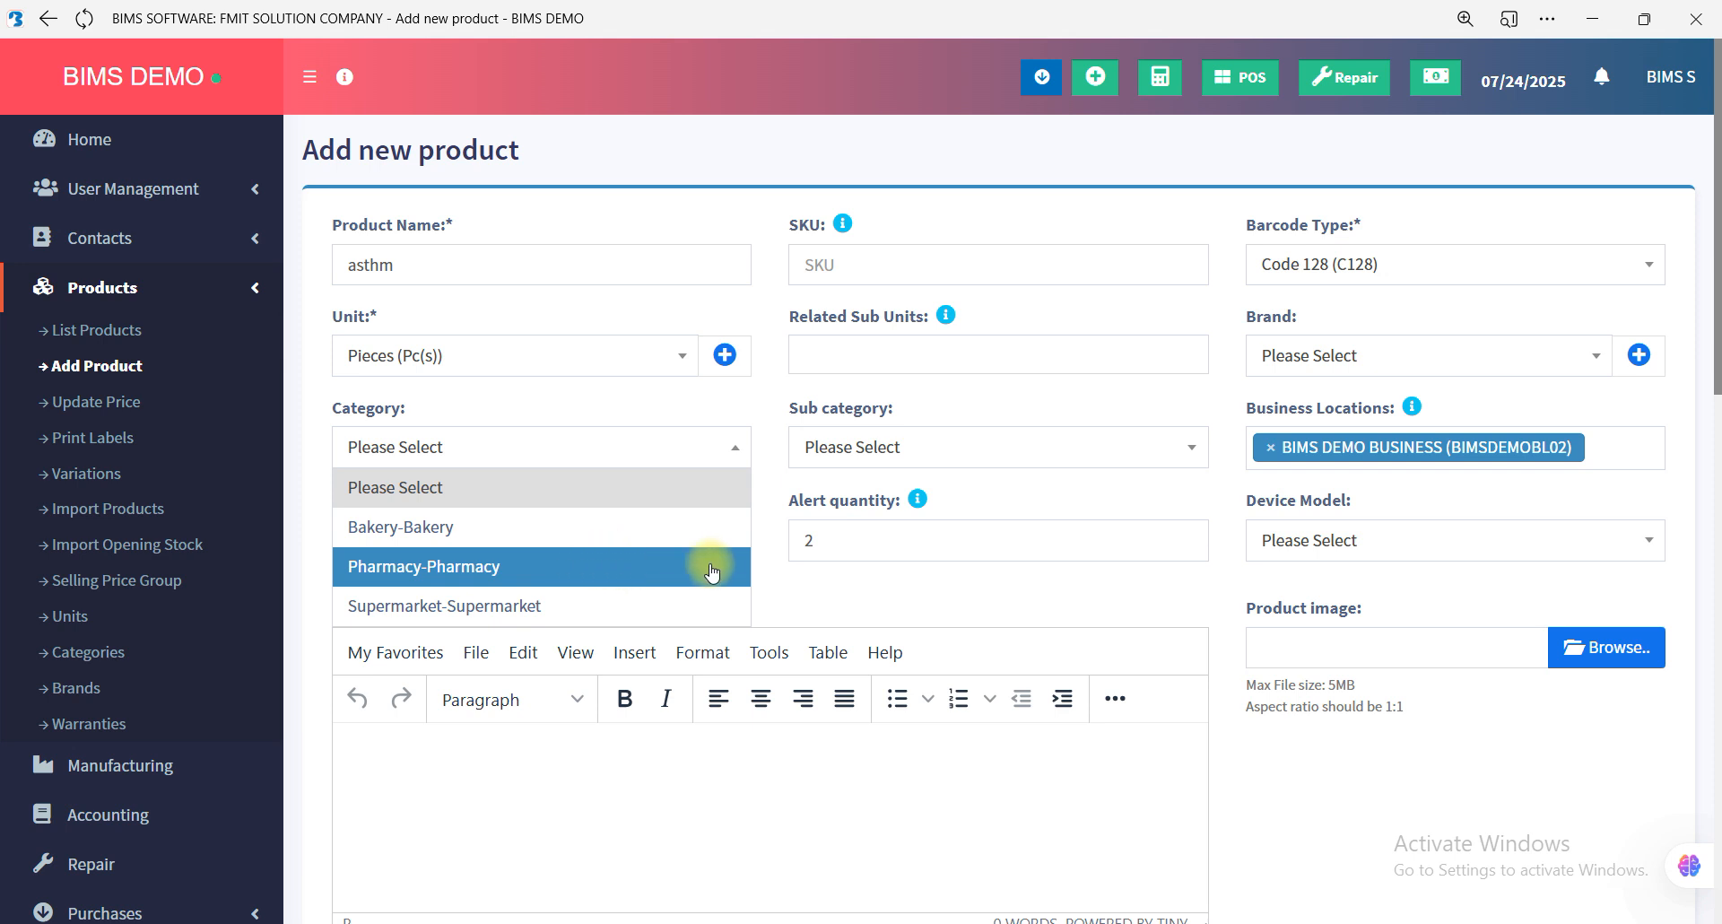
{"action": "left_click", "coordinate": [962, 572]}
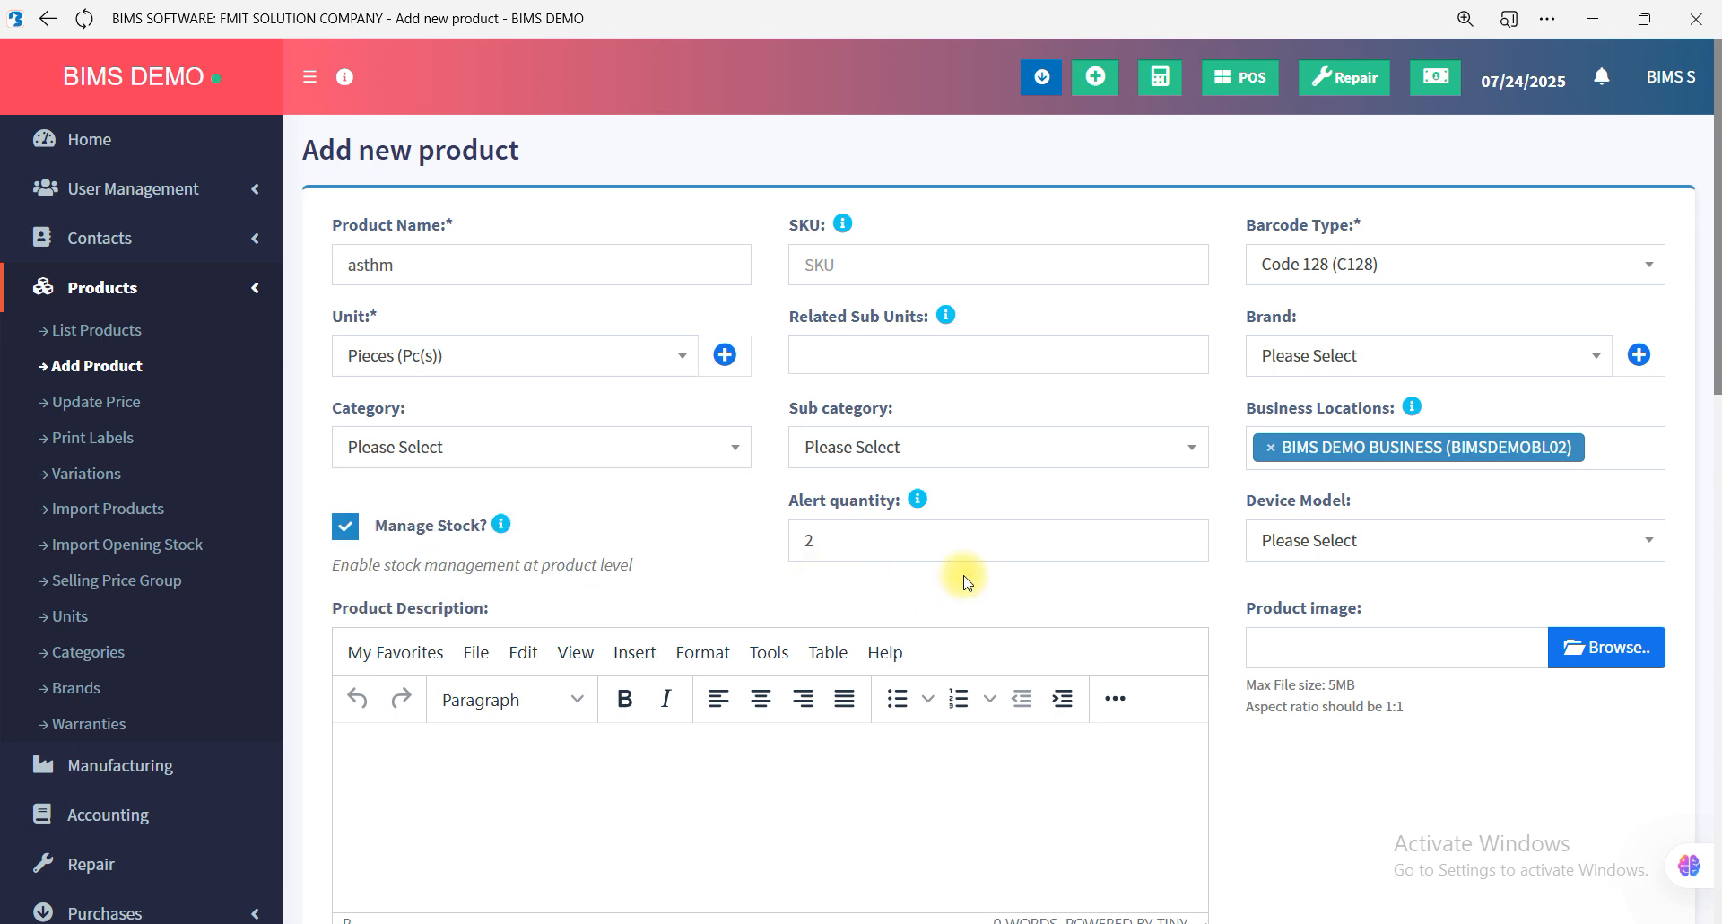
{"action": "left_click", "coordinate": [592, 447]}
{"action": "left_click", "coordinate": [519, 600]}
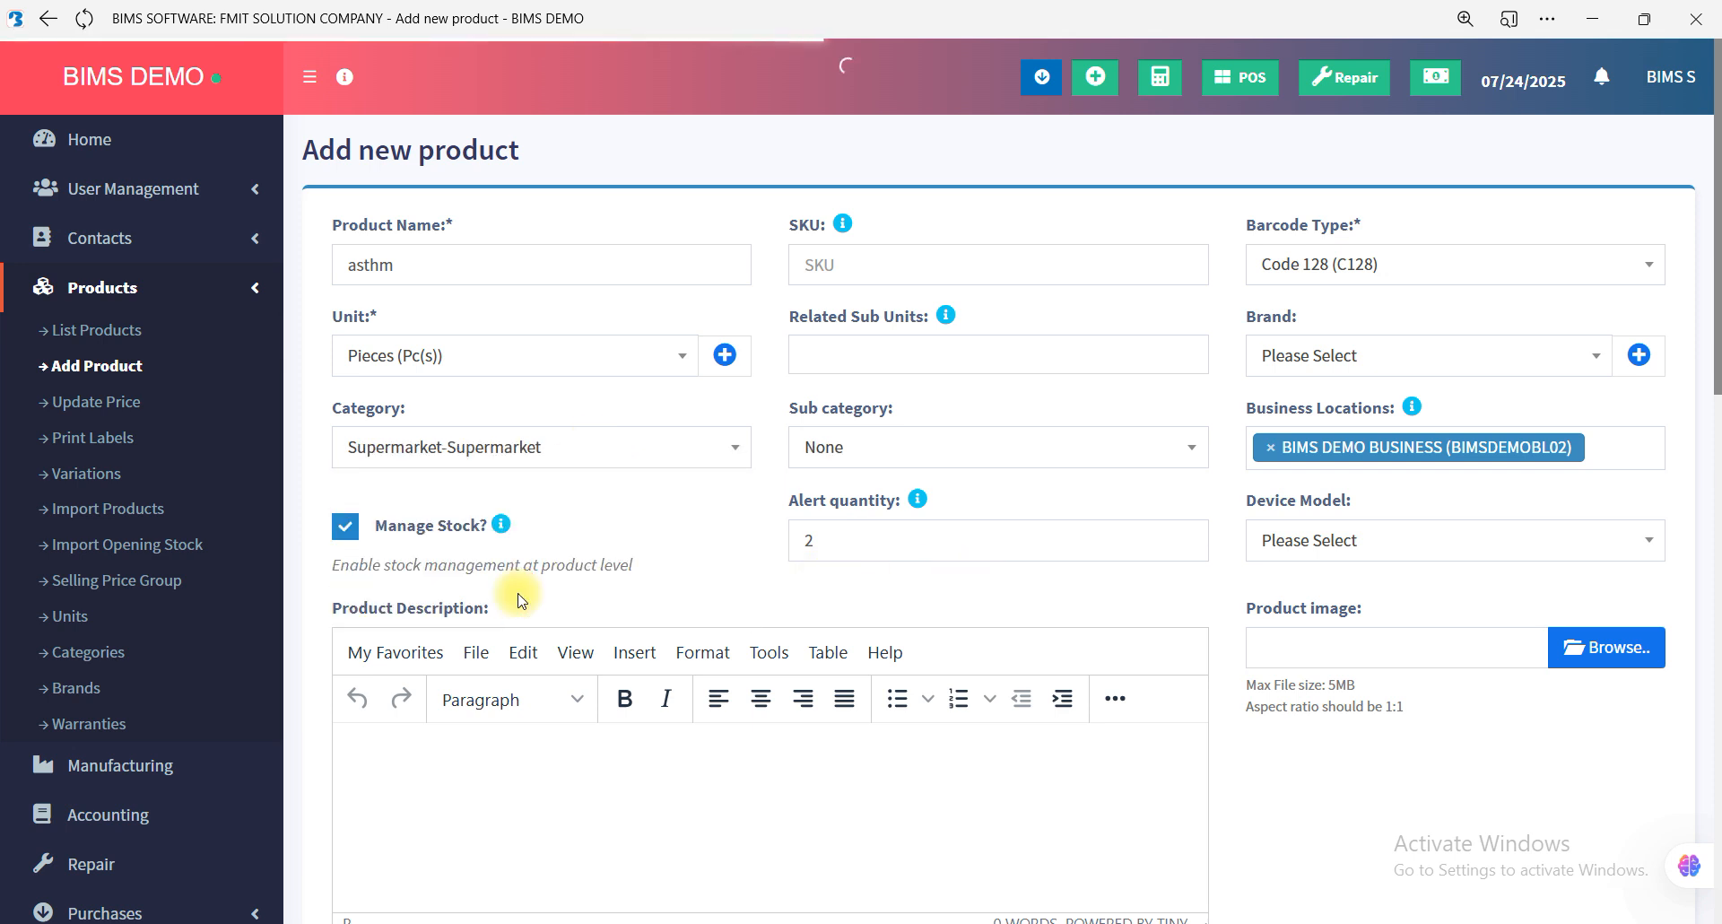
{"action": "left_click", "coordinate": [933, 459]}
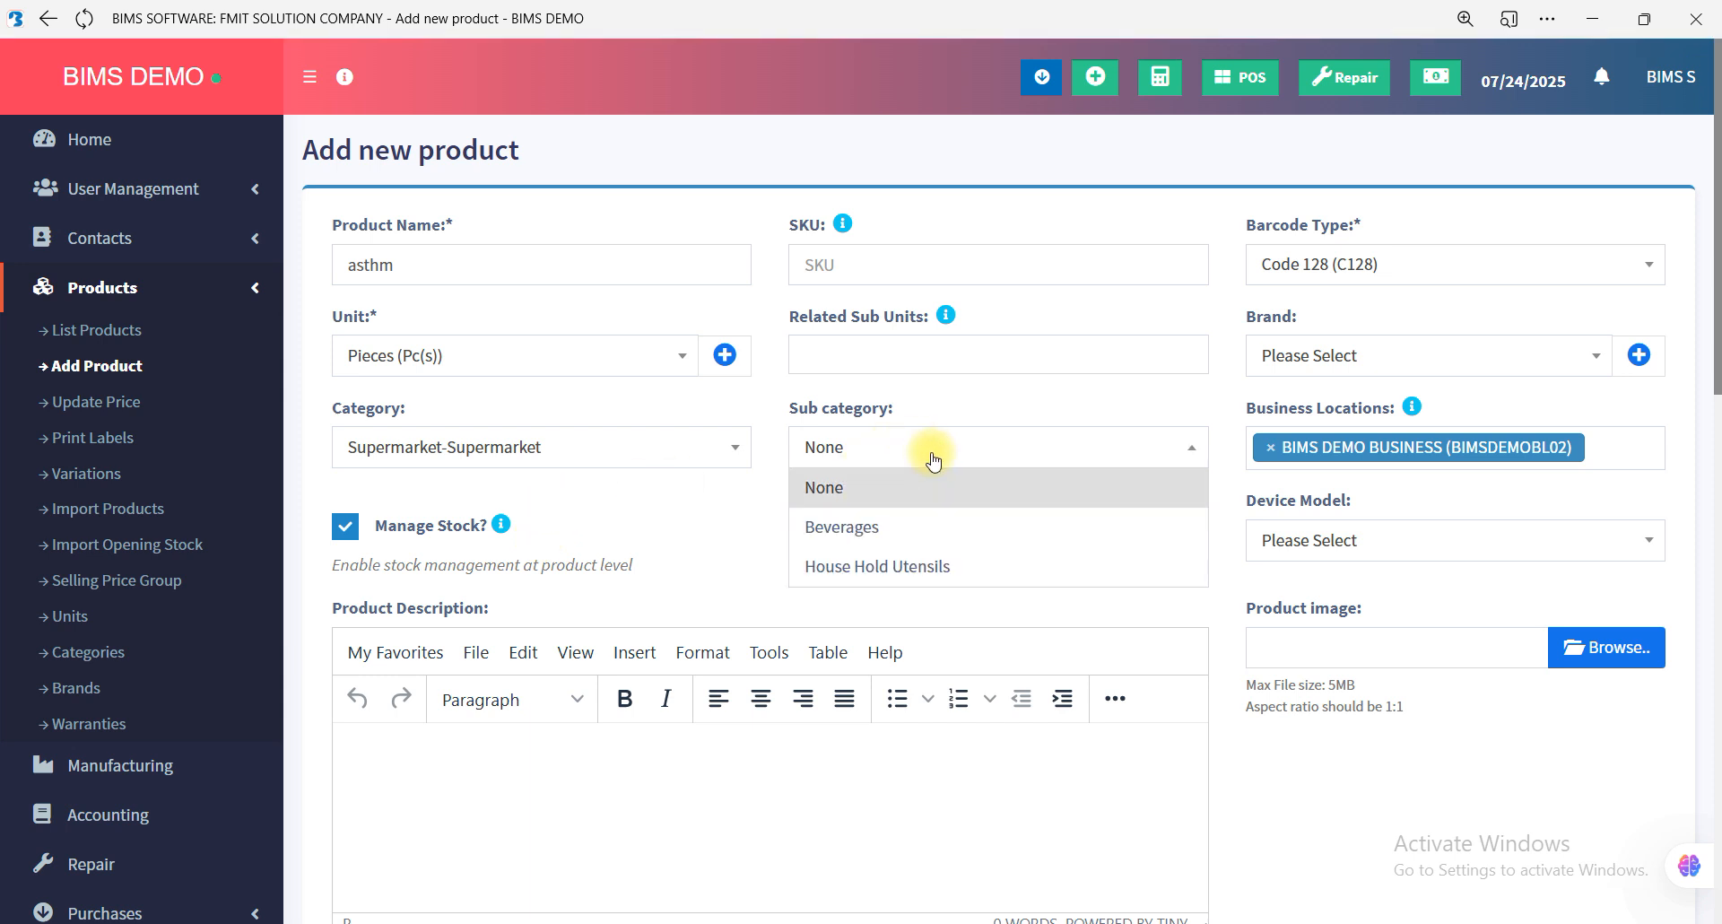
{"action": "left_click", "coordinate": [915, 535]}
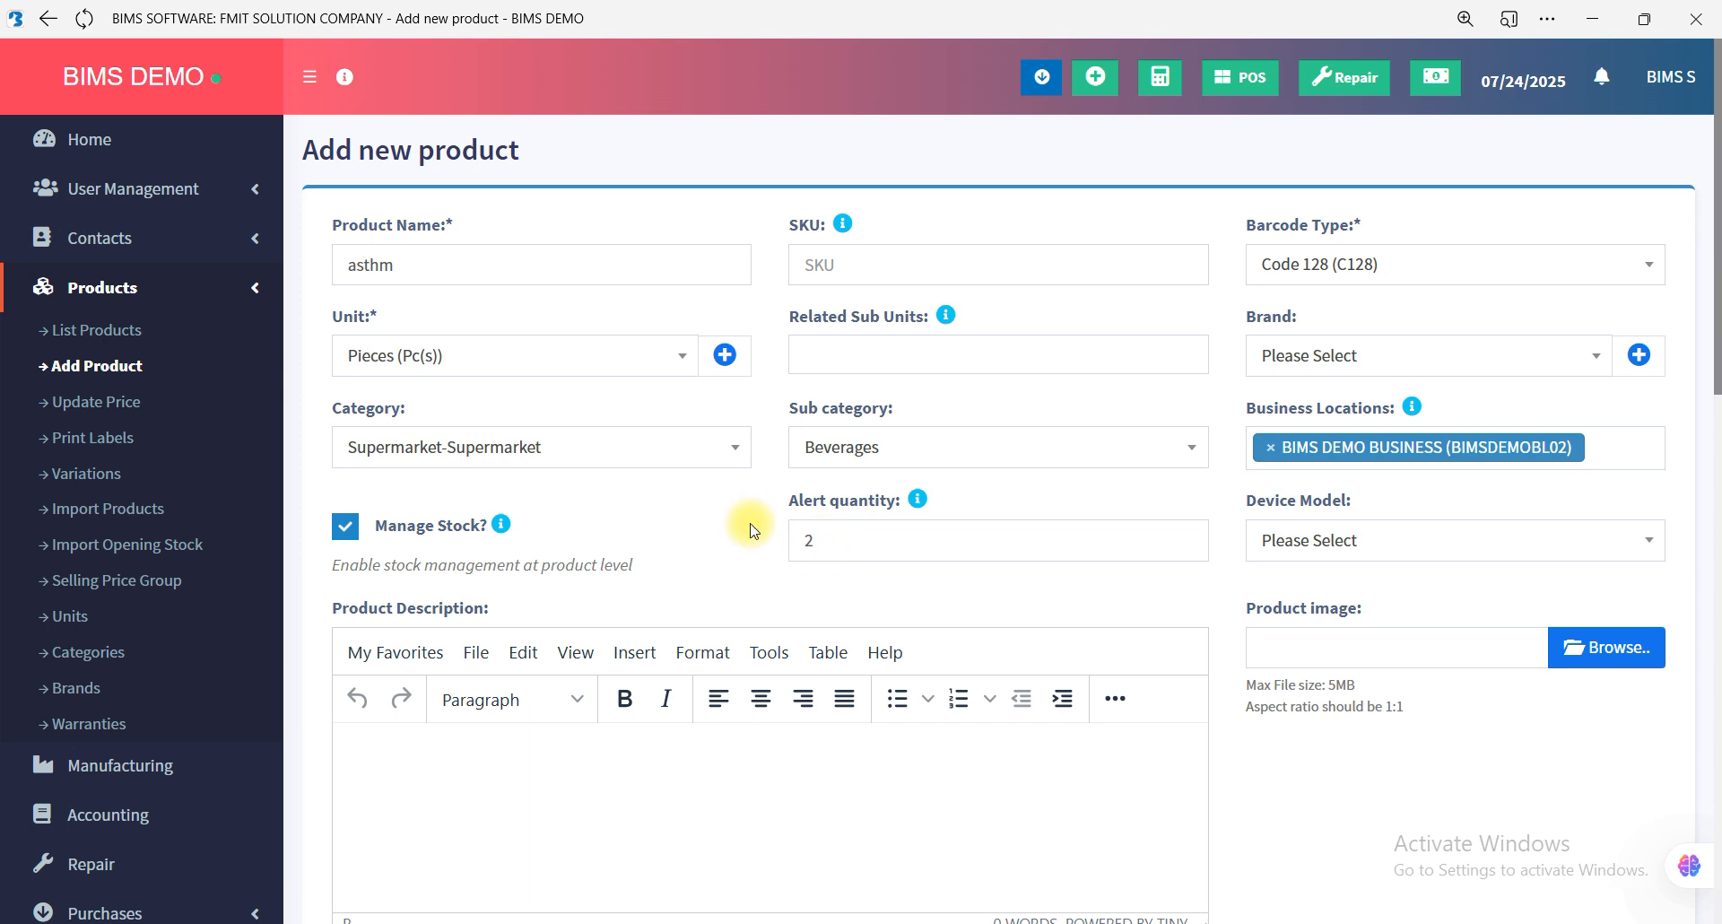
Set the new product's default purchase price excluding tax to 500.
{"action": "scroll", "coordinate": [750, 529], "scroll_direction": "down", "scroll_amount": 1}
{"action": "scroll", "coordinate": [750, 529], "scroll_direction": "up", "scroll_amount": 1}
{"action": "scroll", "coordinate": [750, 529], "scroll_direction": "down", "scroll_amount": 1}
{"action": "scroll", "coordinate": [750, 529], "scroll_direction": "down", "scroll_amount": 14}
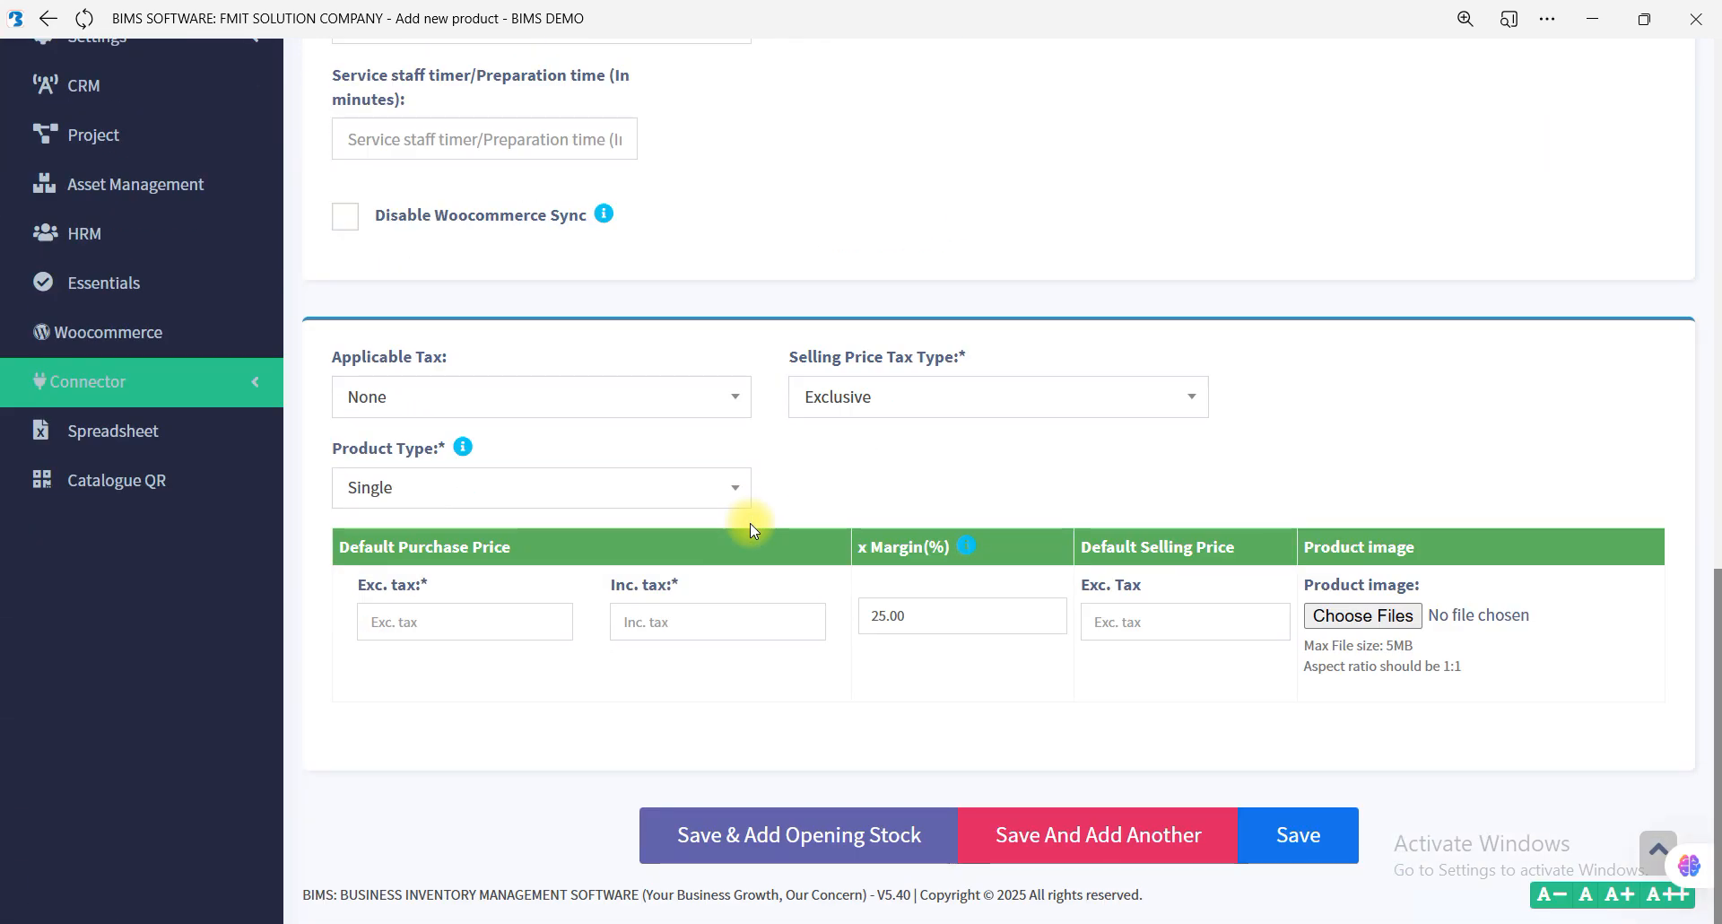
{"action": "left_click", "coordinate": [459, 633]}
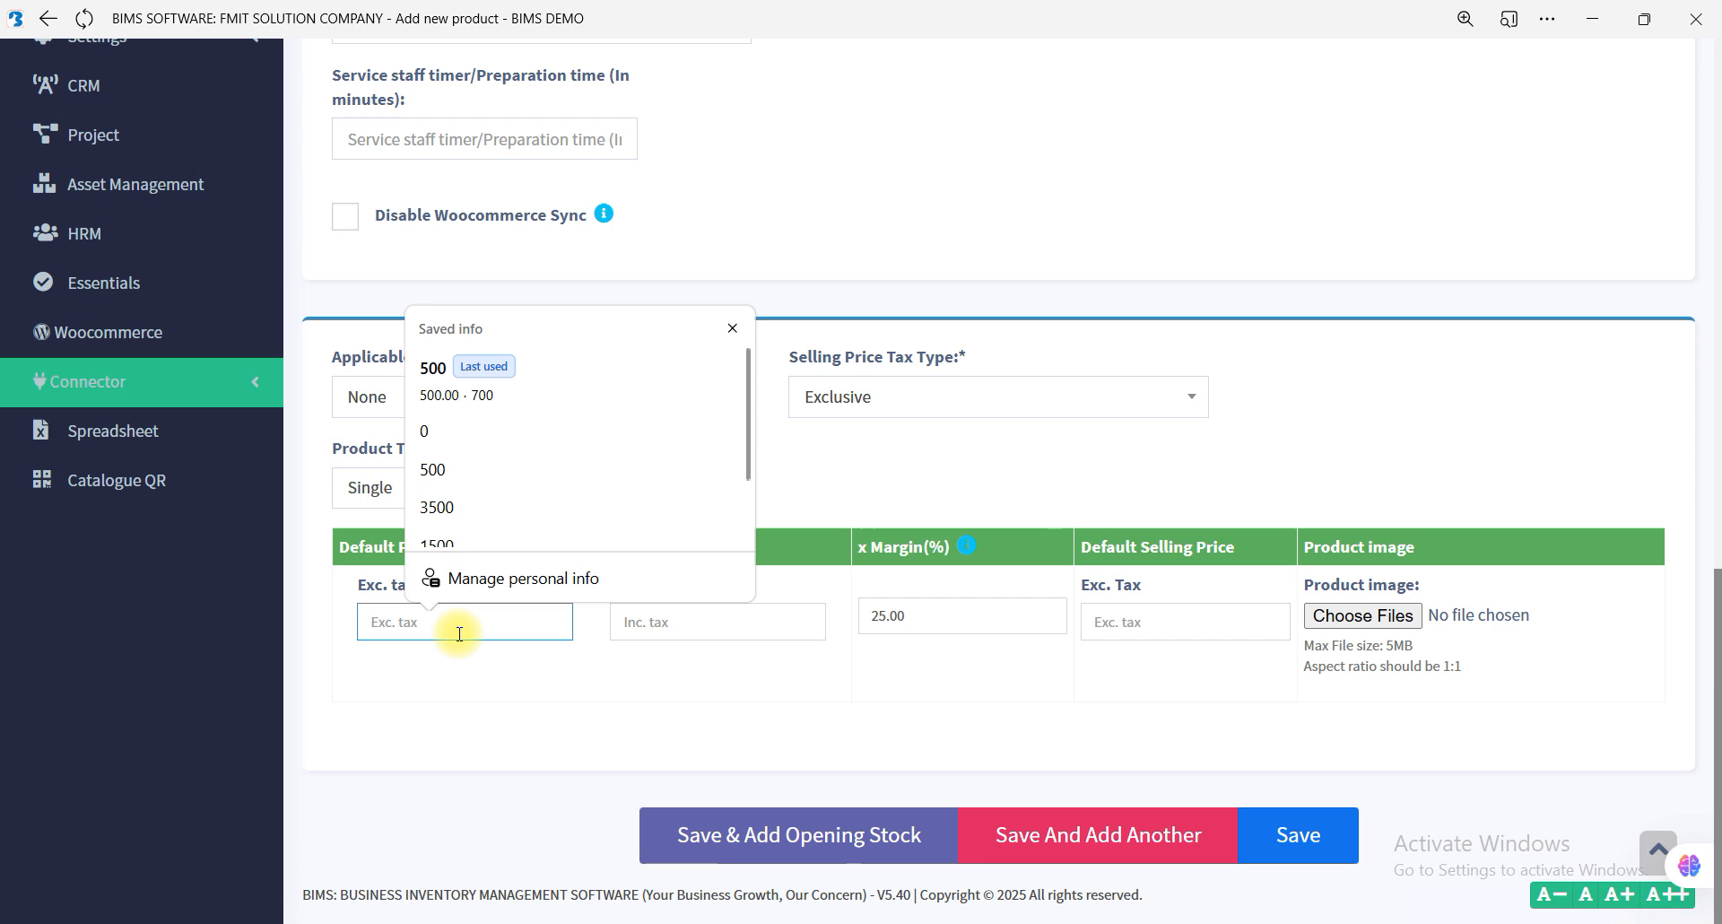
{"action": "type", "text": "500"}
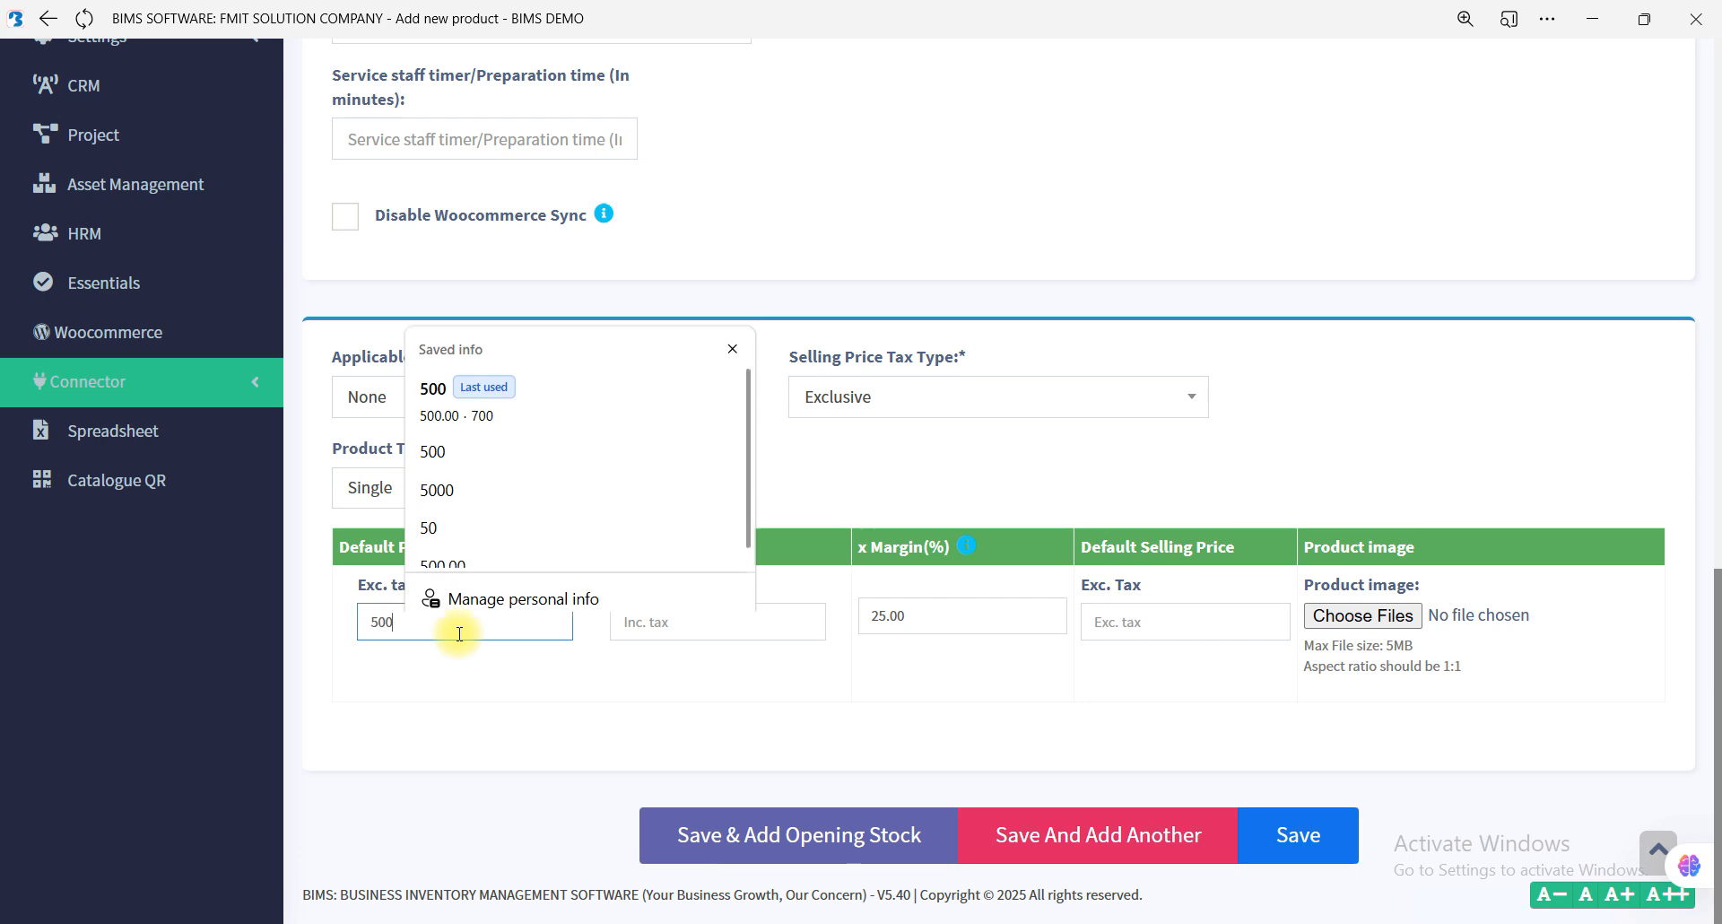
{"action": "key", "text": "Tab"}
{"action": "key", "text": "Tab"}
{"action": "key", "text": "Tab"}
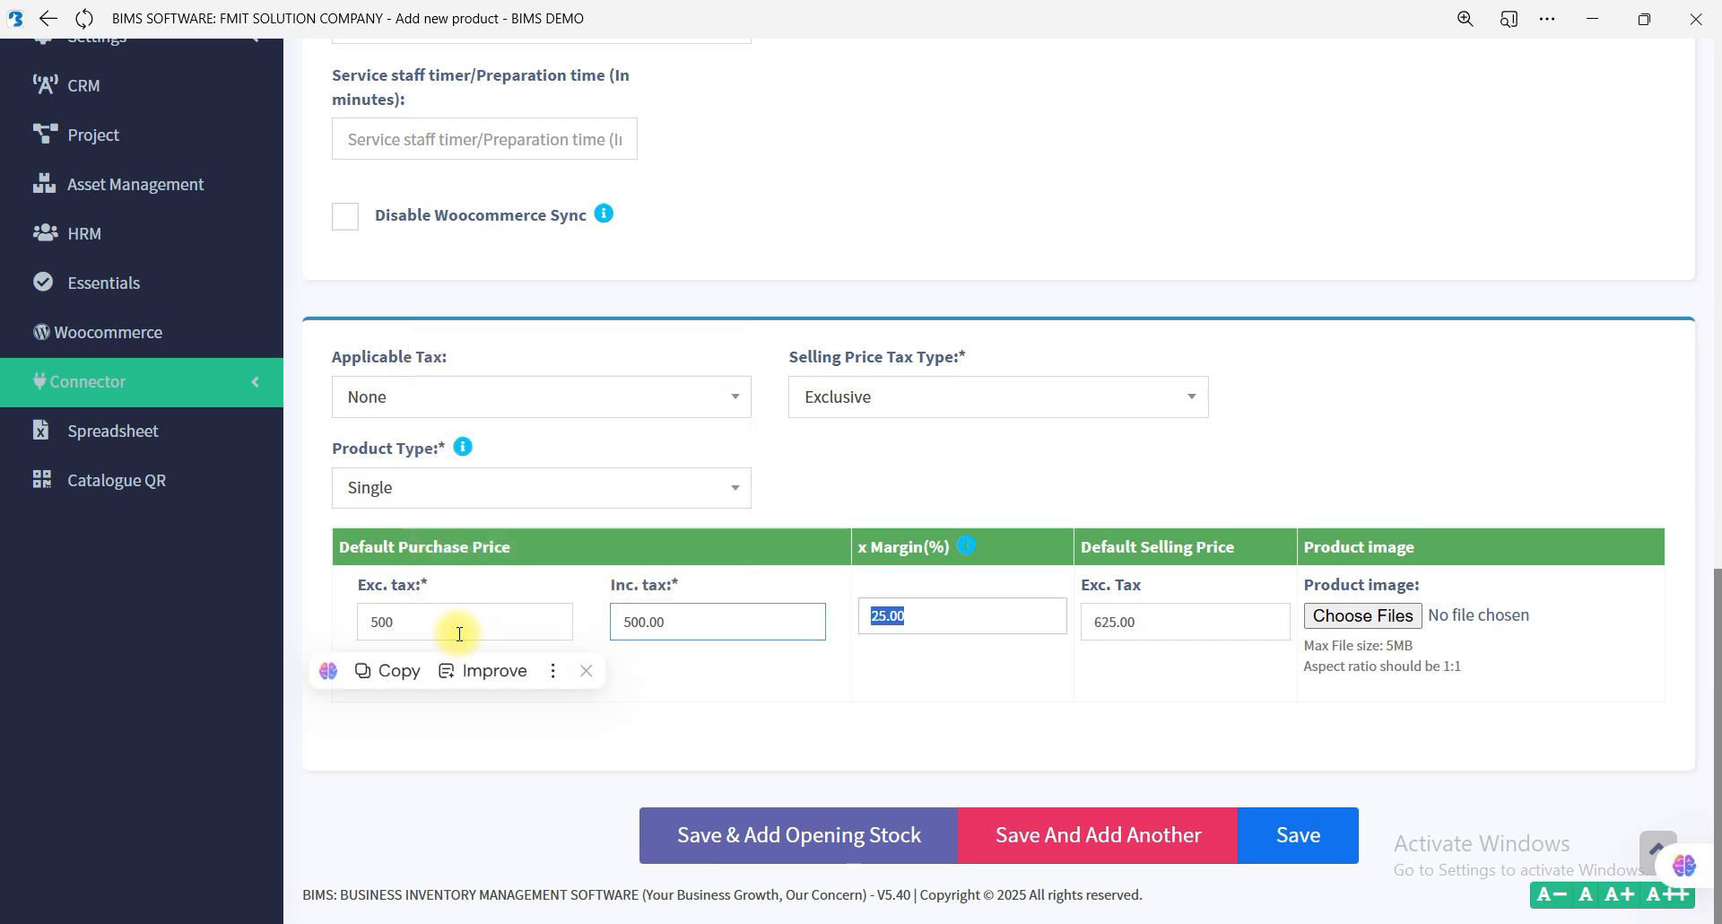
Set the new product's default selling price excluding tax to 800 and save it, continuing to its opening stock.
{"action": "left_click", "coordinate": [1115, 617]}
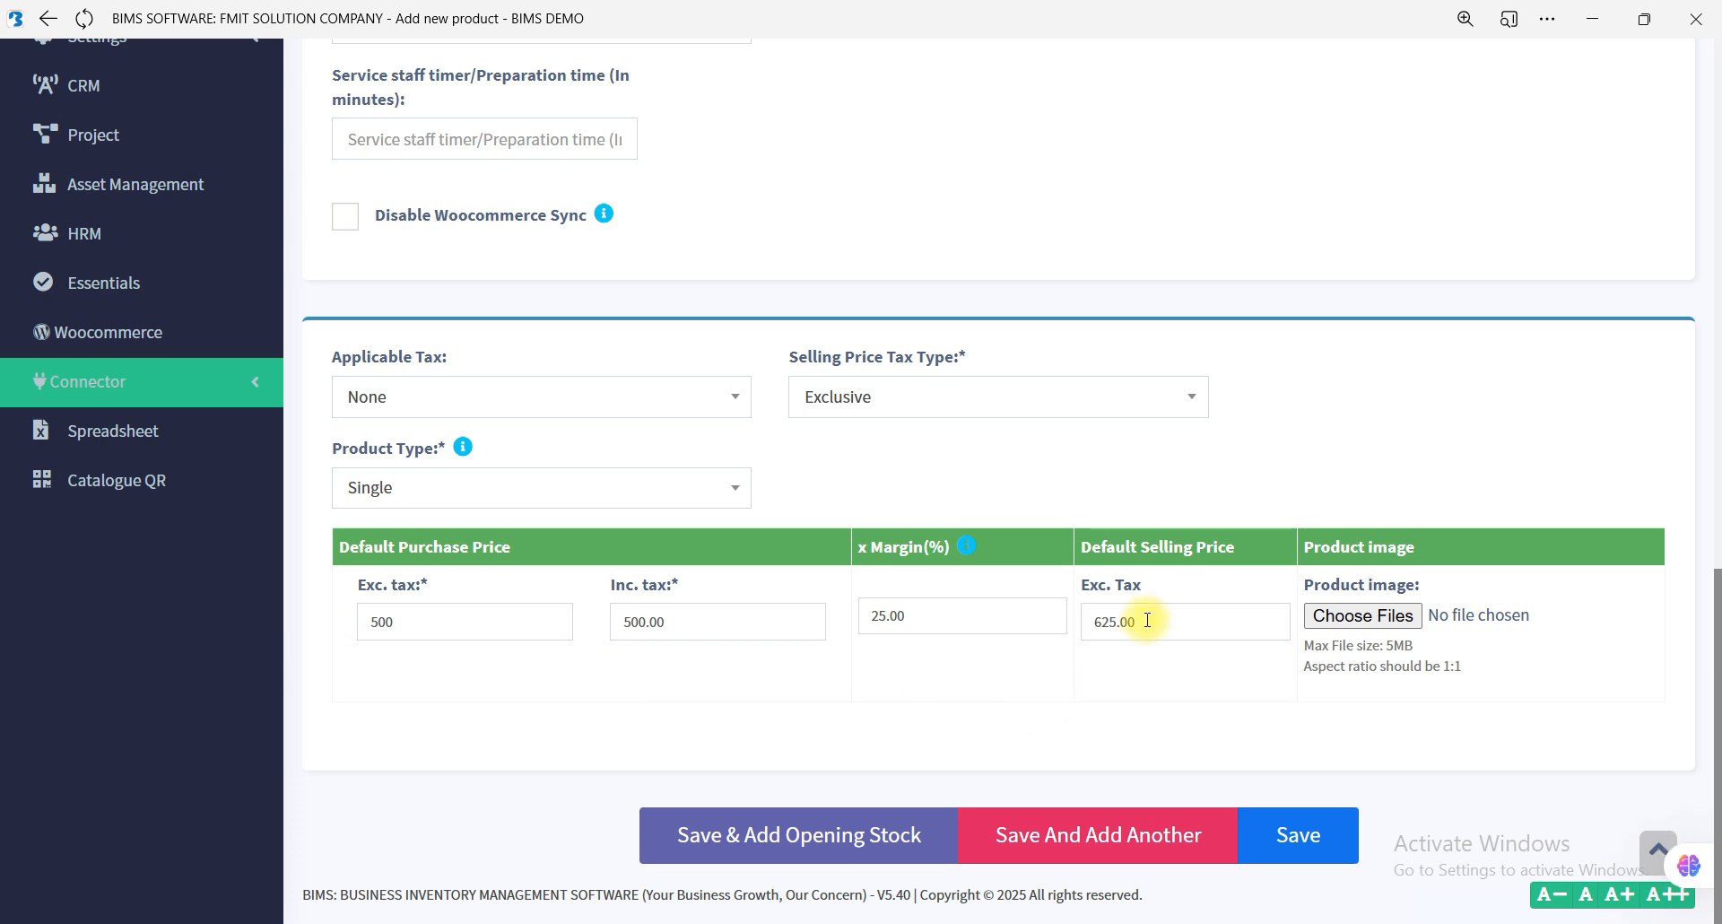
{"action": "double_click", "coordinate": [1106, 619]}
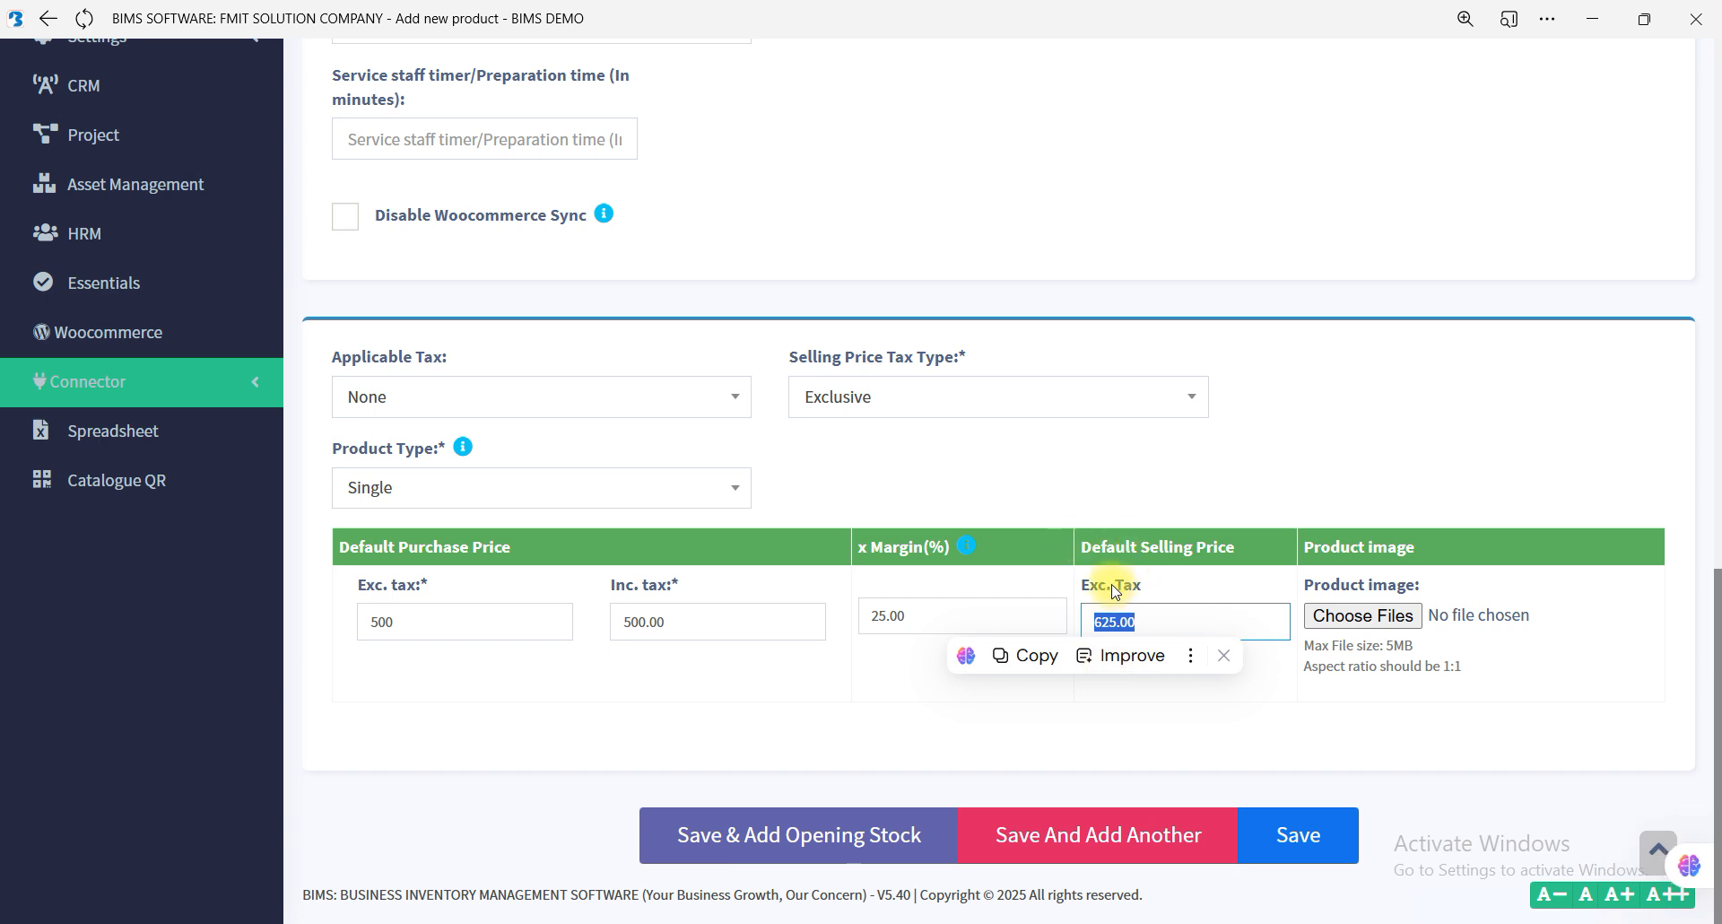
{"action": "double_click", "coordinate": [373, 628]}
{"action": "left_click", "coordinate": [392, 688]}
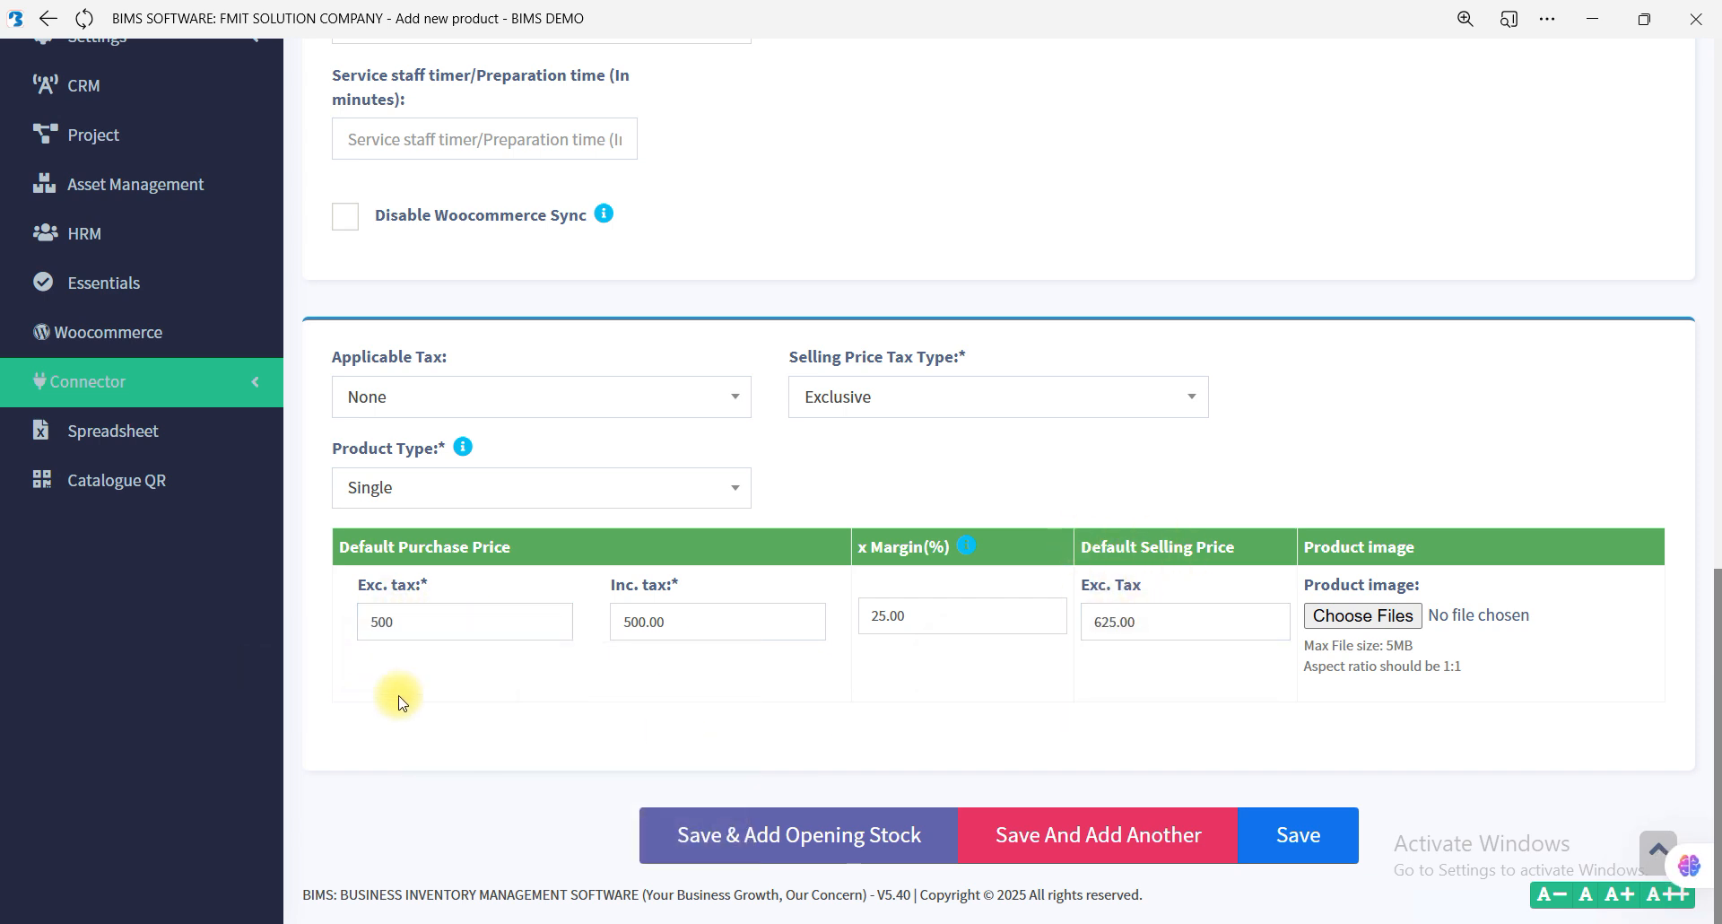
{"action": "double_click", "coordinate": [1111, 622]}
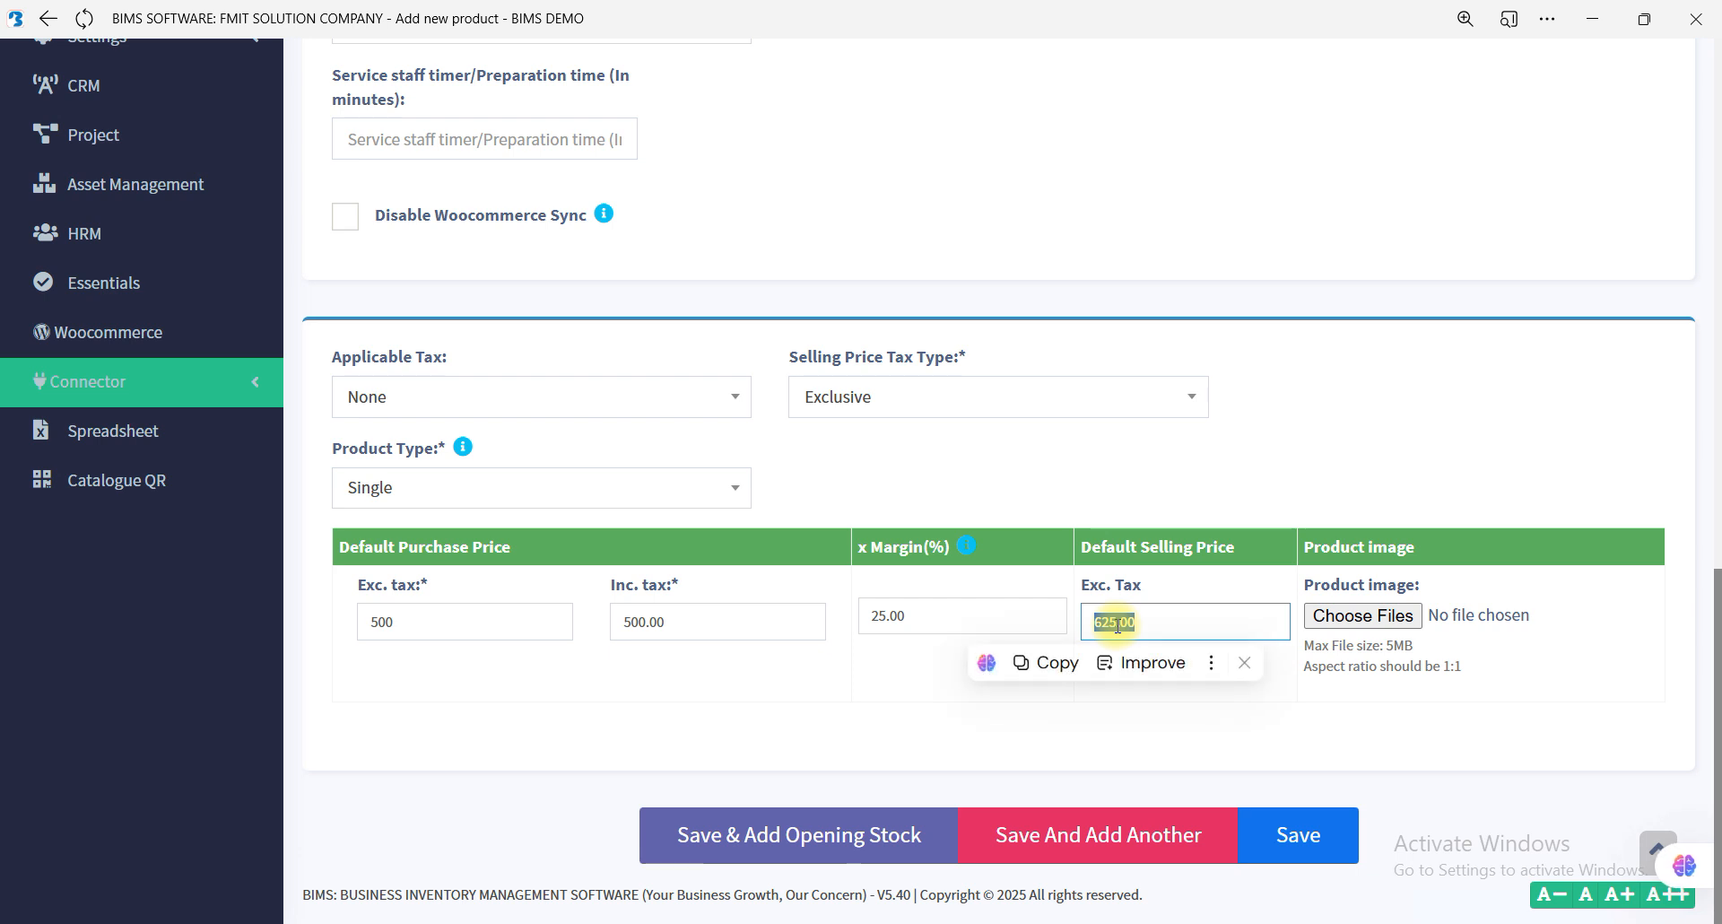
{"action": "type", "text": "800"}
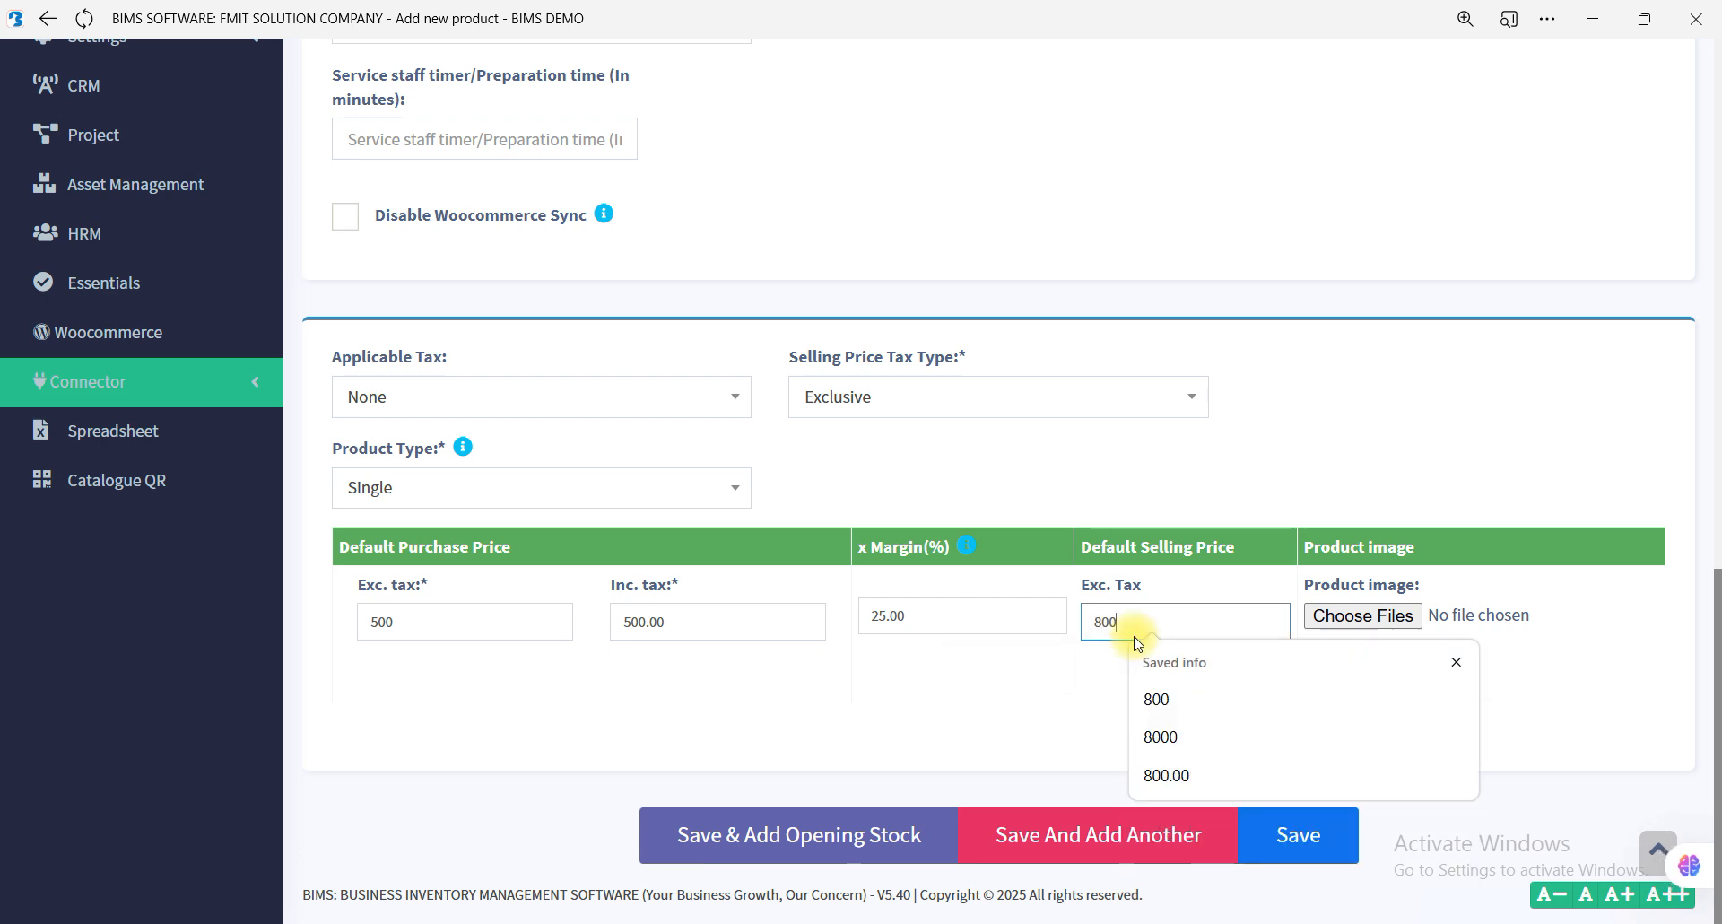
{"action": "left_click", "coordinate": [978, 758]}
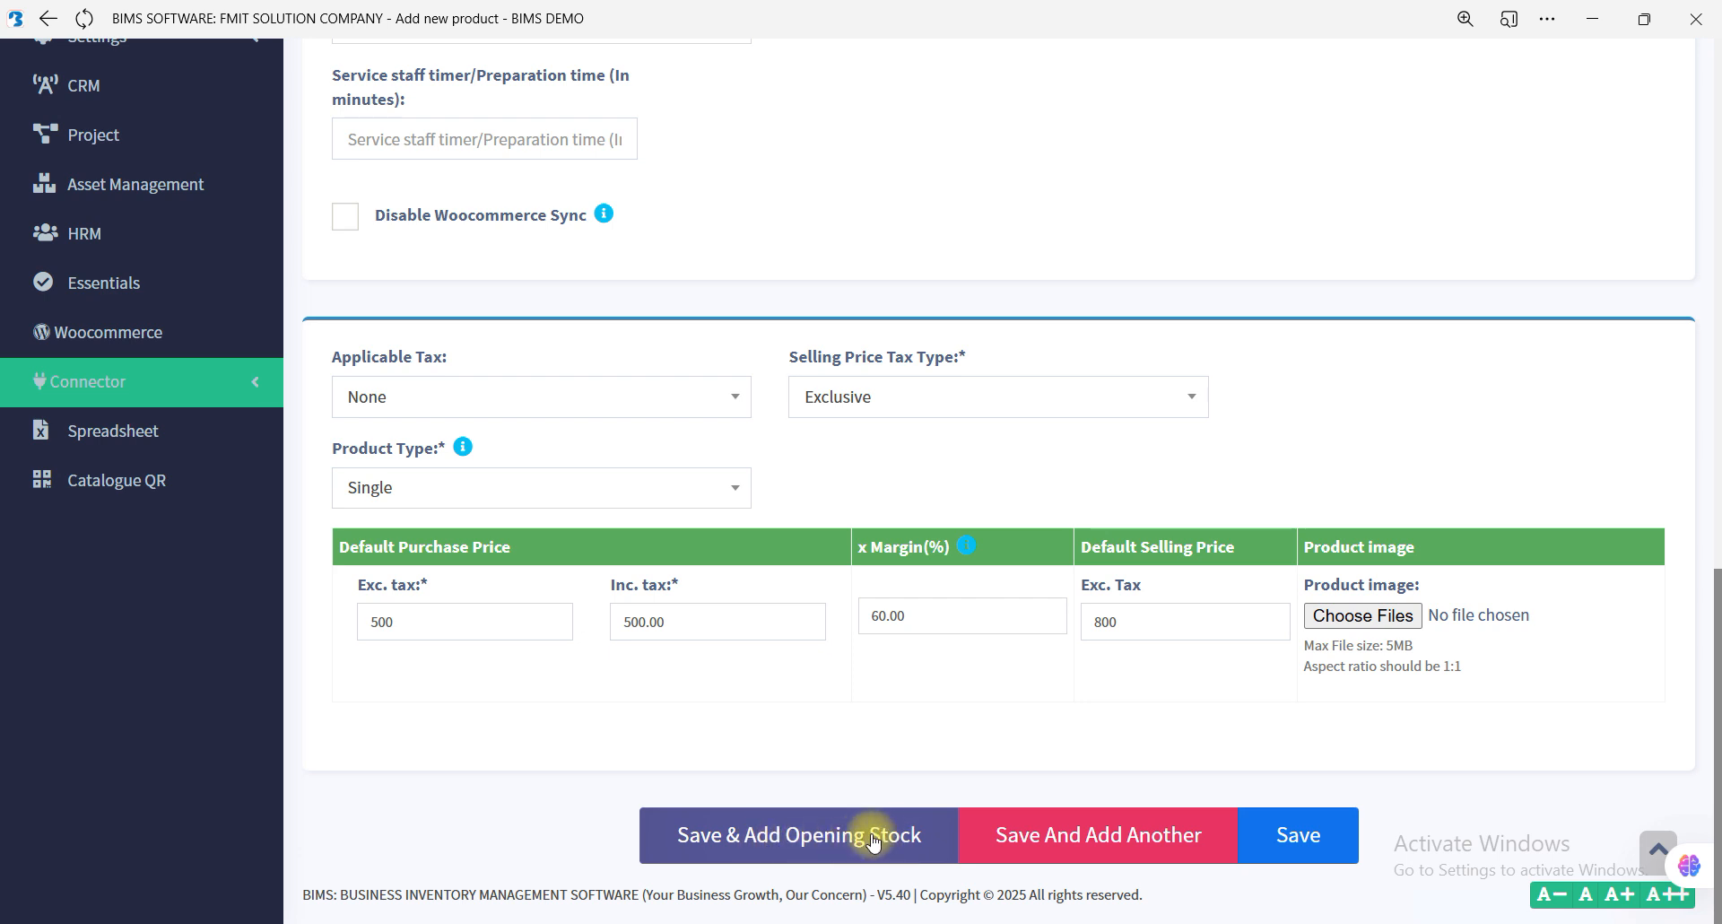
{"action": "left_click", "coordinate": [756, 836]}
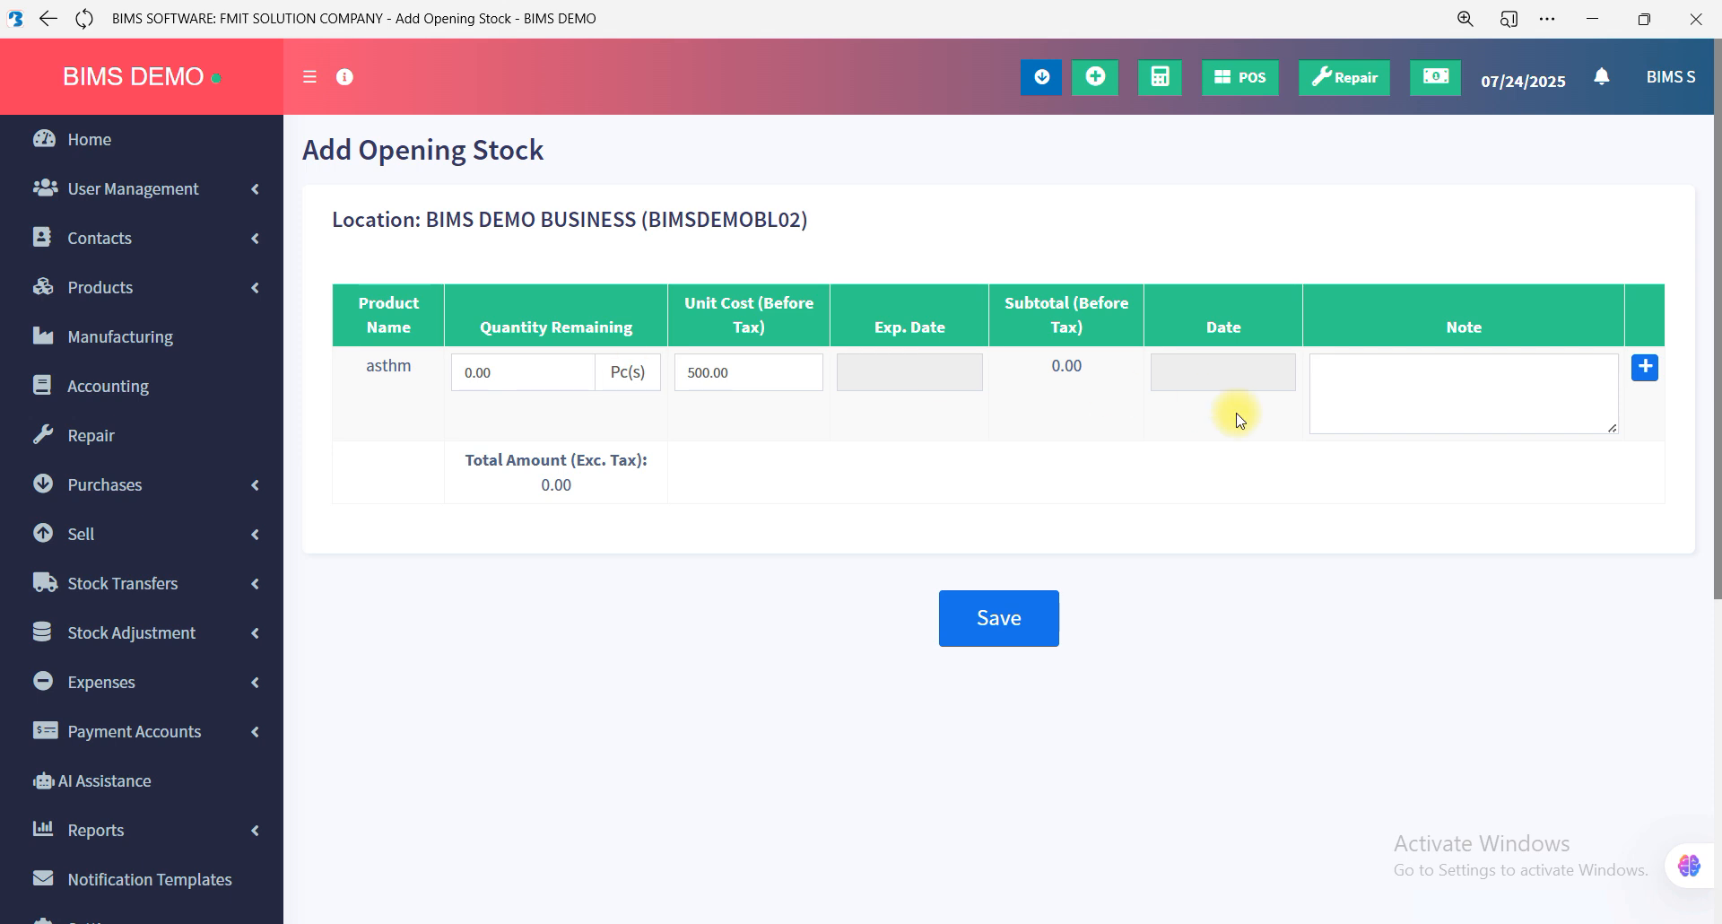
Enter an opening stock quantity of 5 for the product and leave the expiry date empty.
{"action": "double_click", "coordinate": [507, 373]}
{"action": "type", "text": "5"}
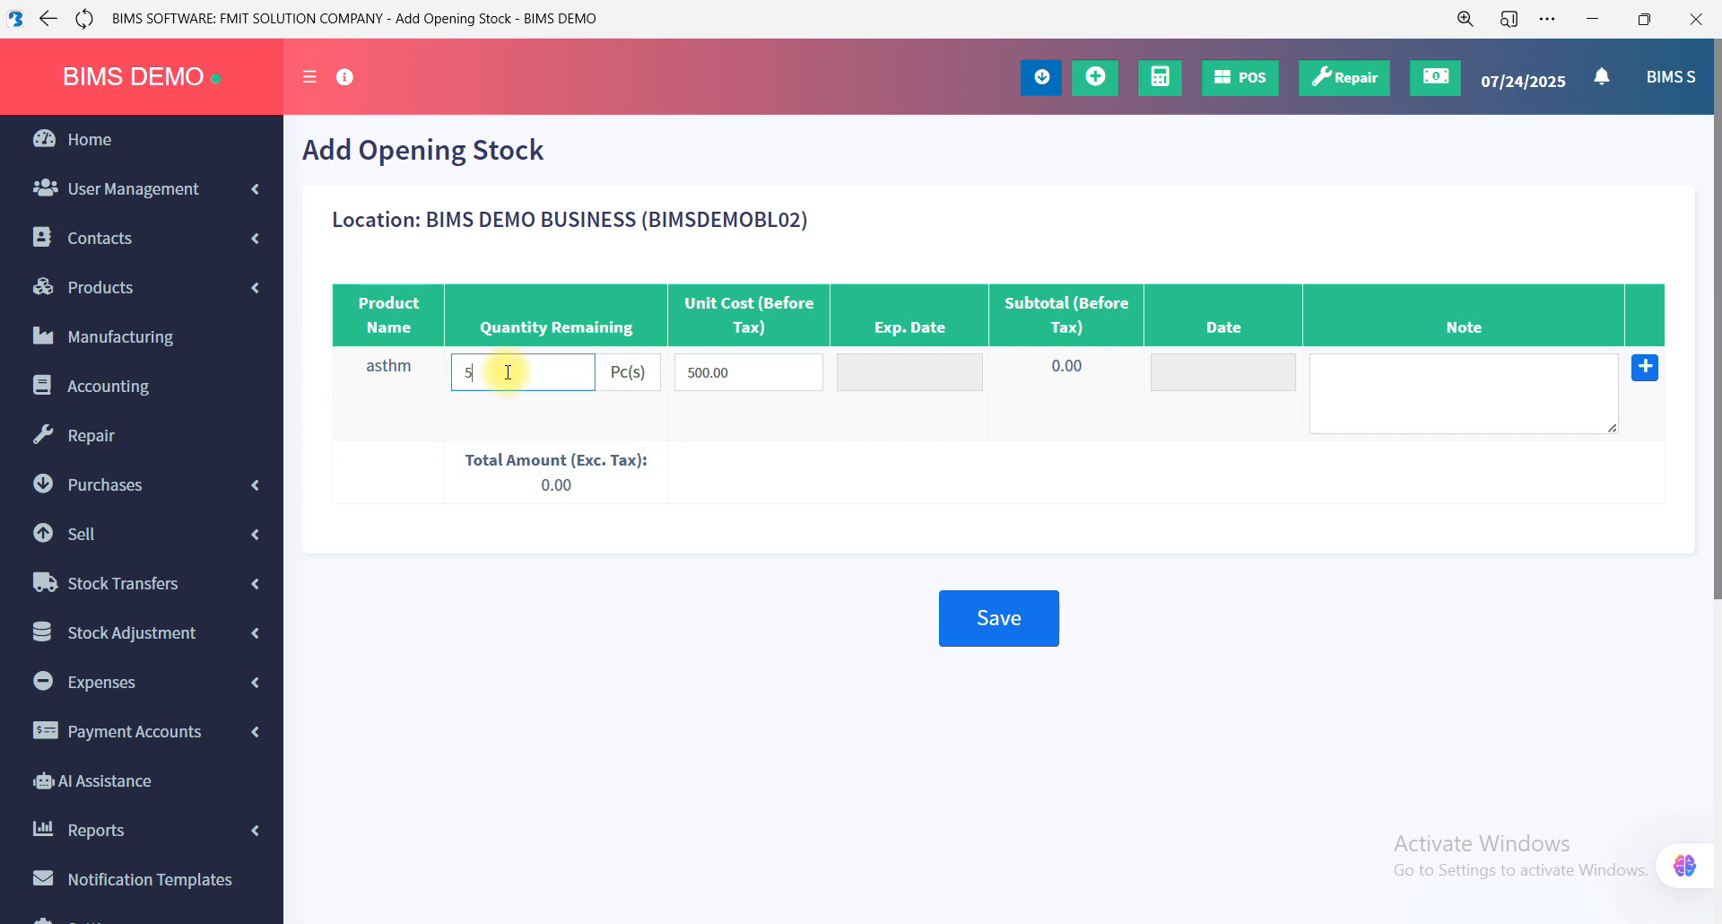
{"action": "left_click", "coordinate": [904, 496]}
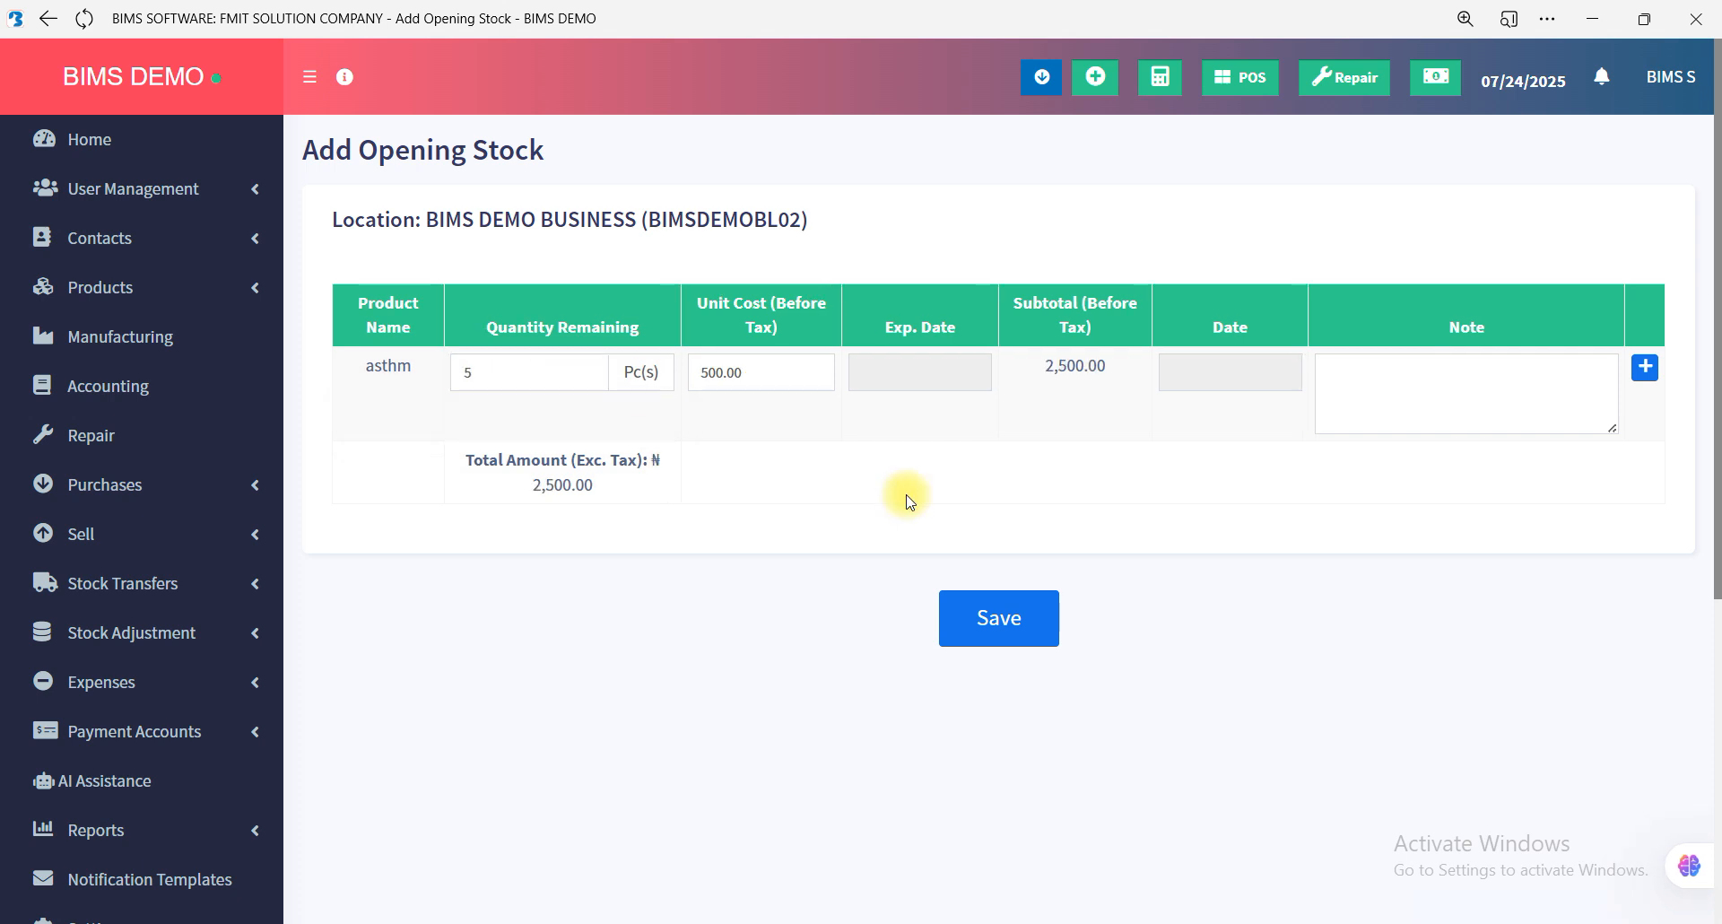
{"action": "left_click", "coordinate": [922, 382]}
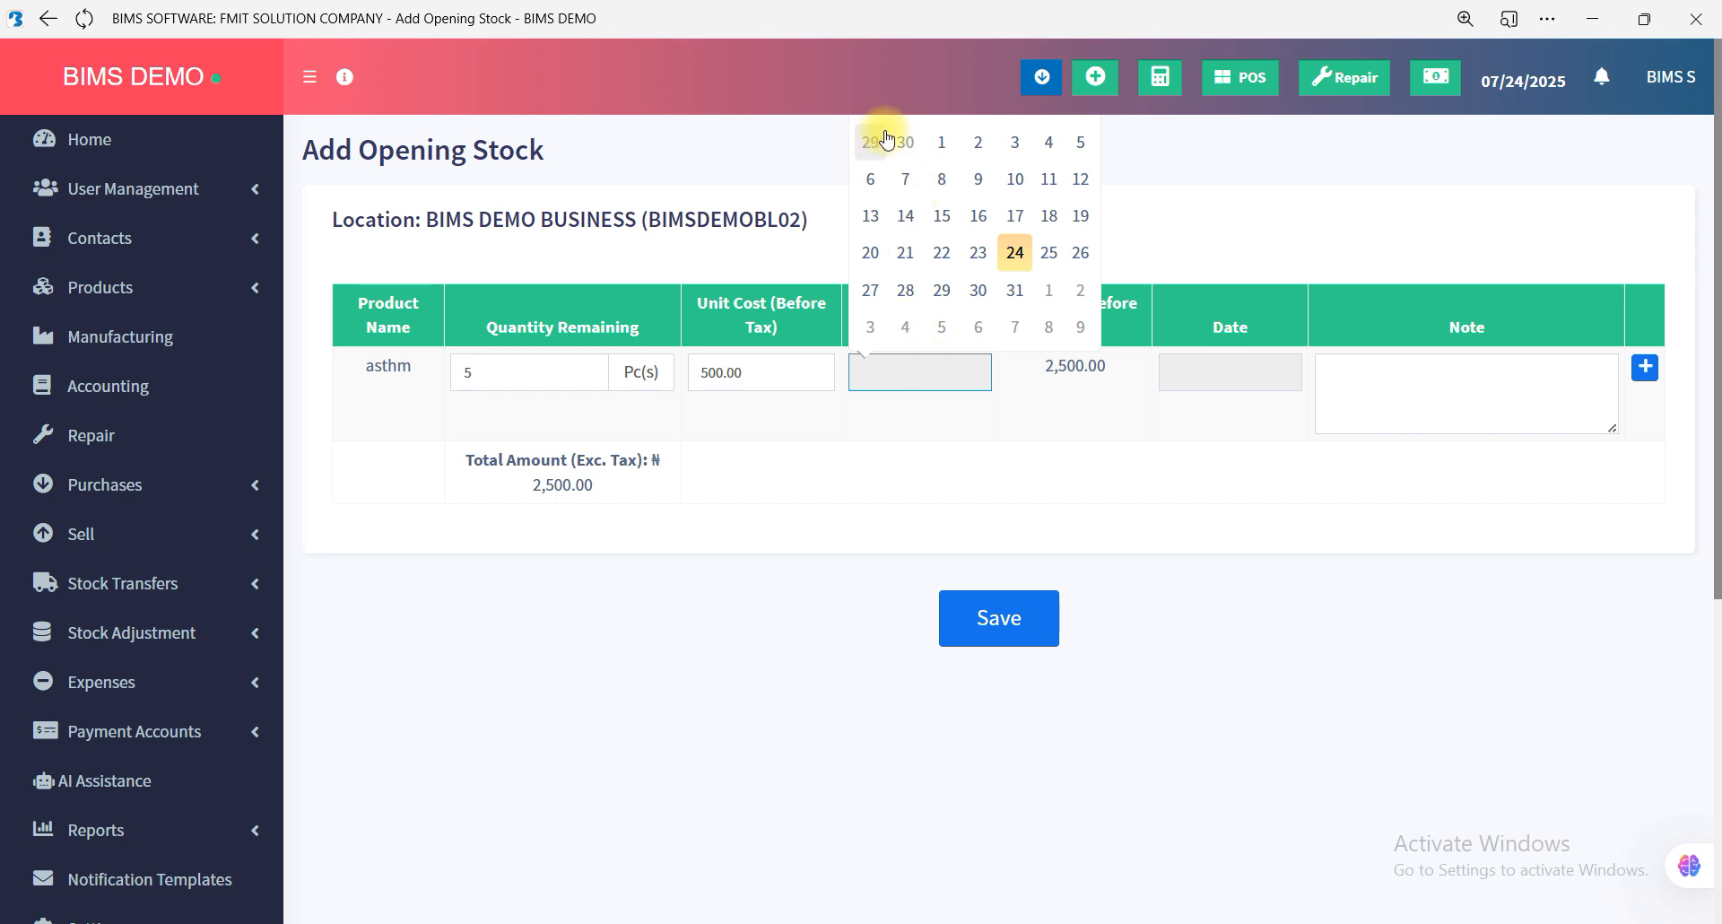
{"action": "left_click", "coordinate": [971, 507]}
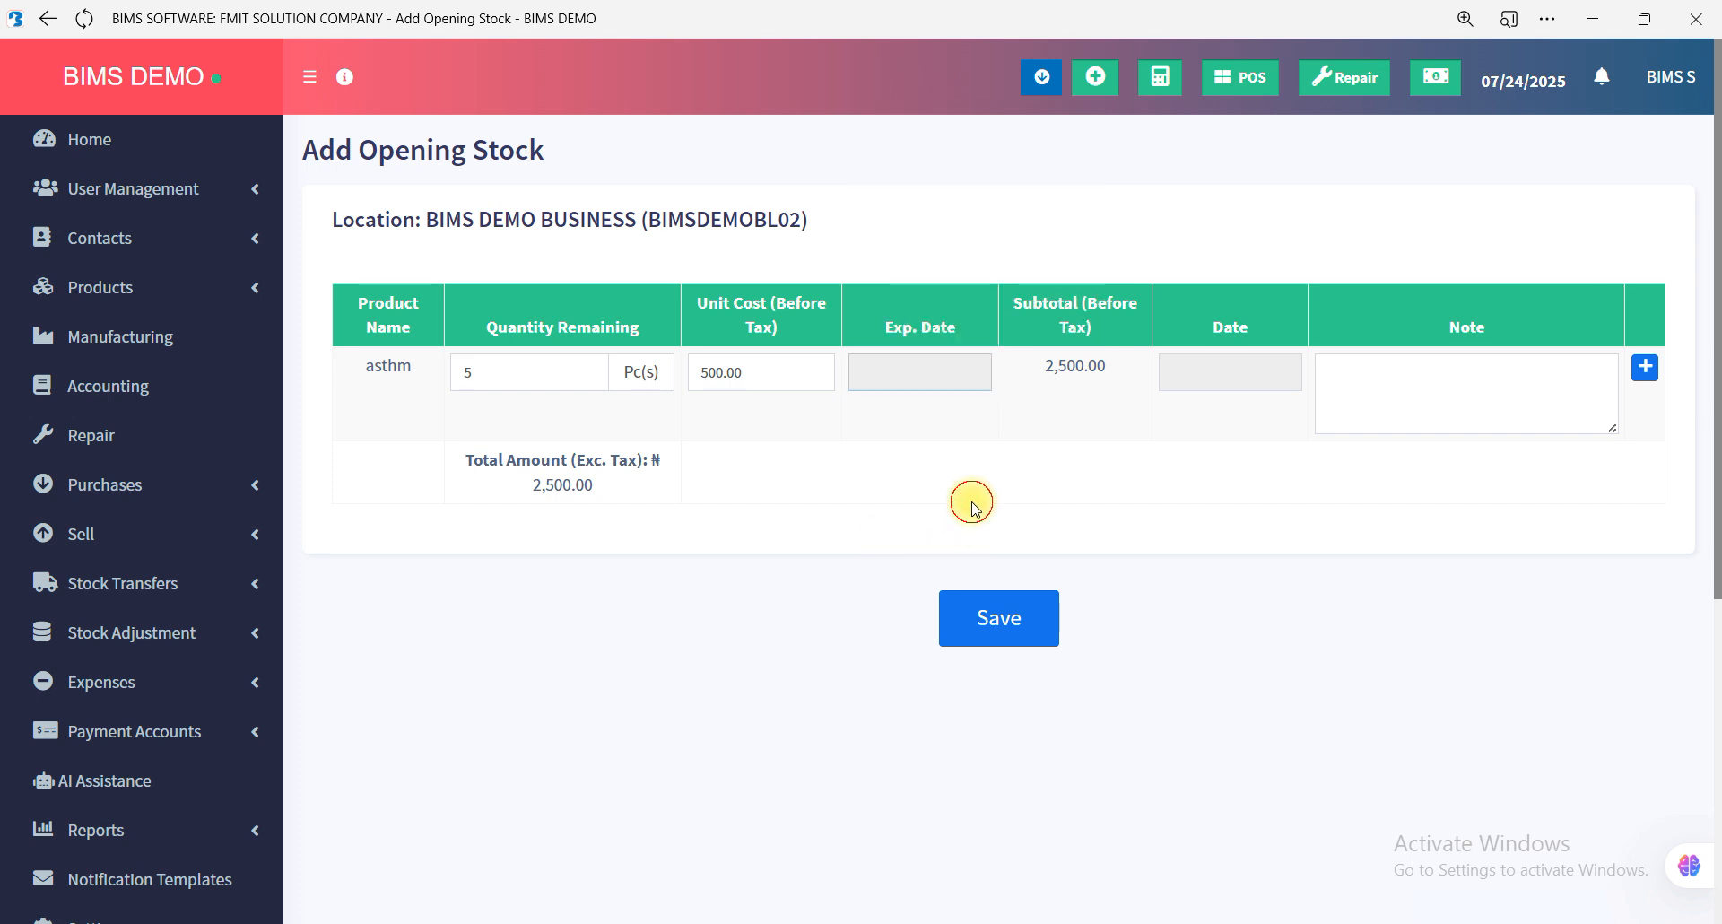
Add a second opening stock row for the product with the expiry date 07/01/2027.
{"action": "left_click", "coordinate": [1645, 368]}
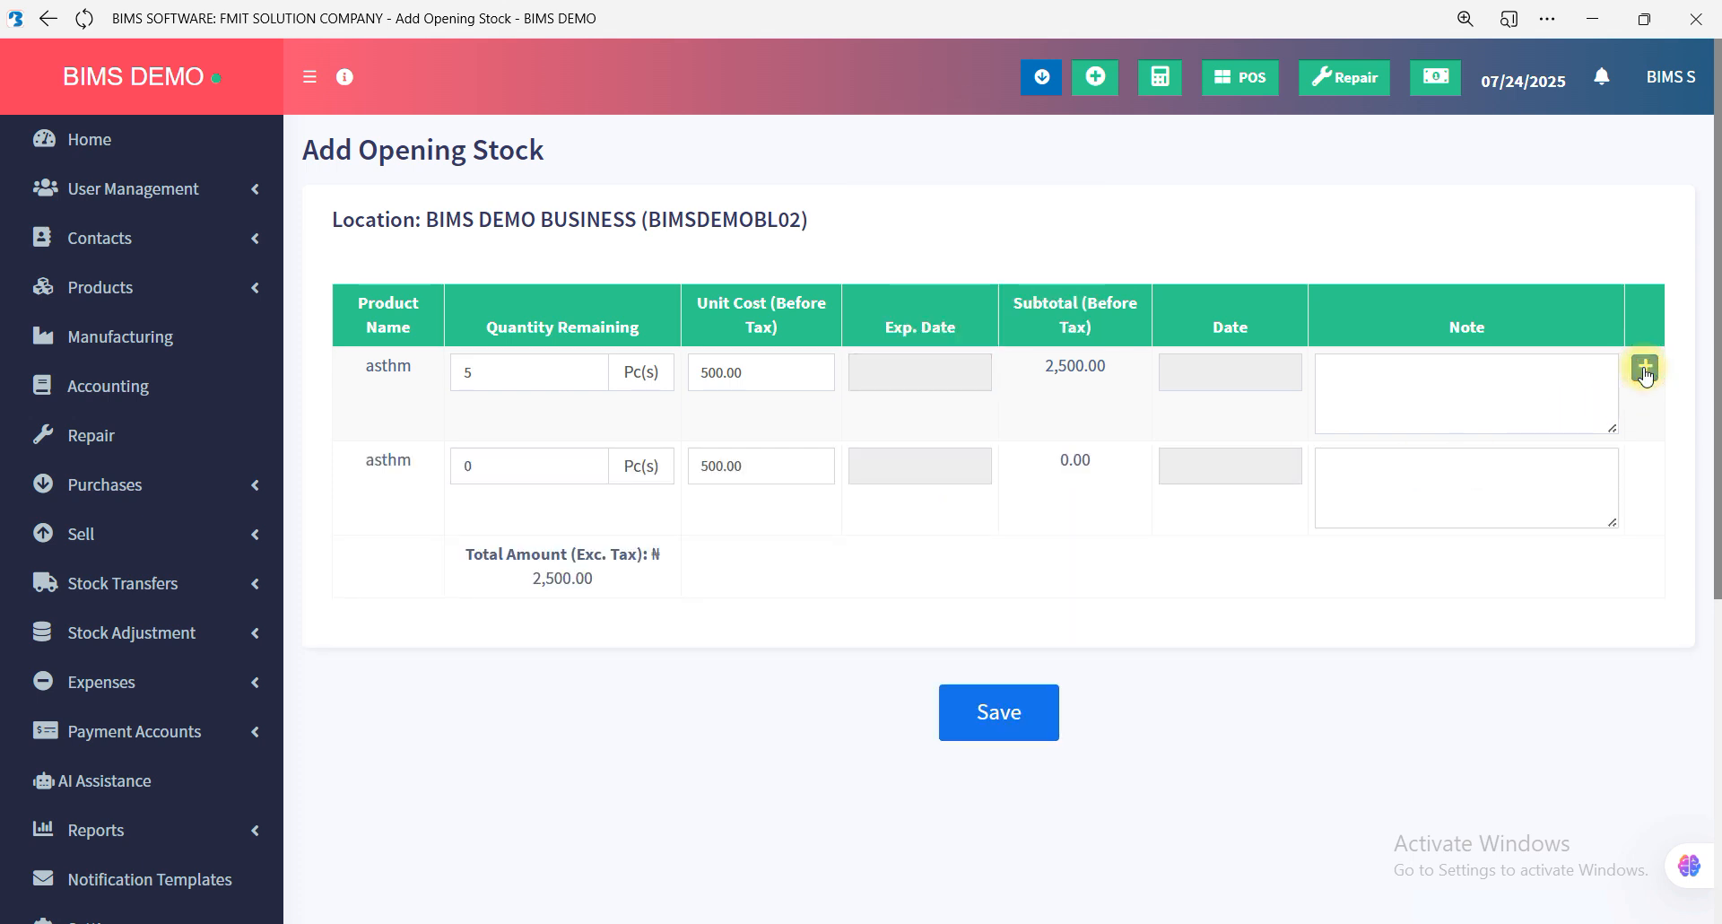
{"action": "left_click", "coordinate": [907, 464]}
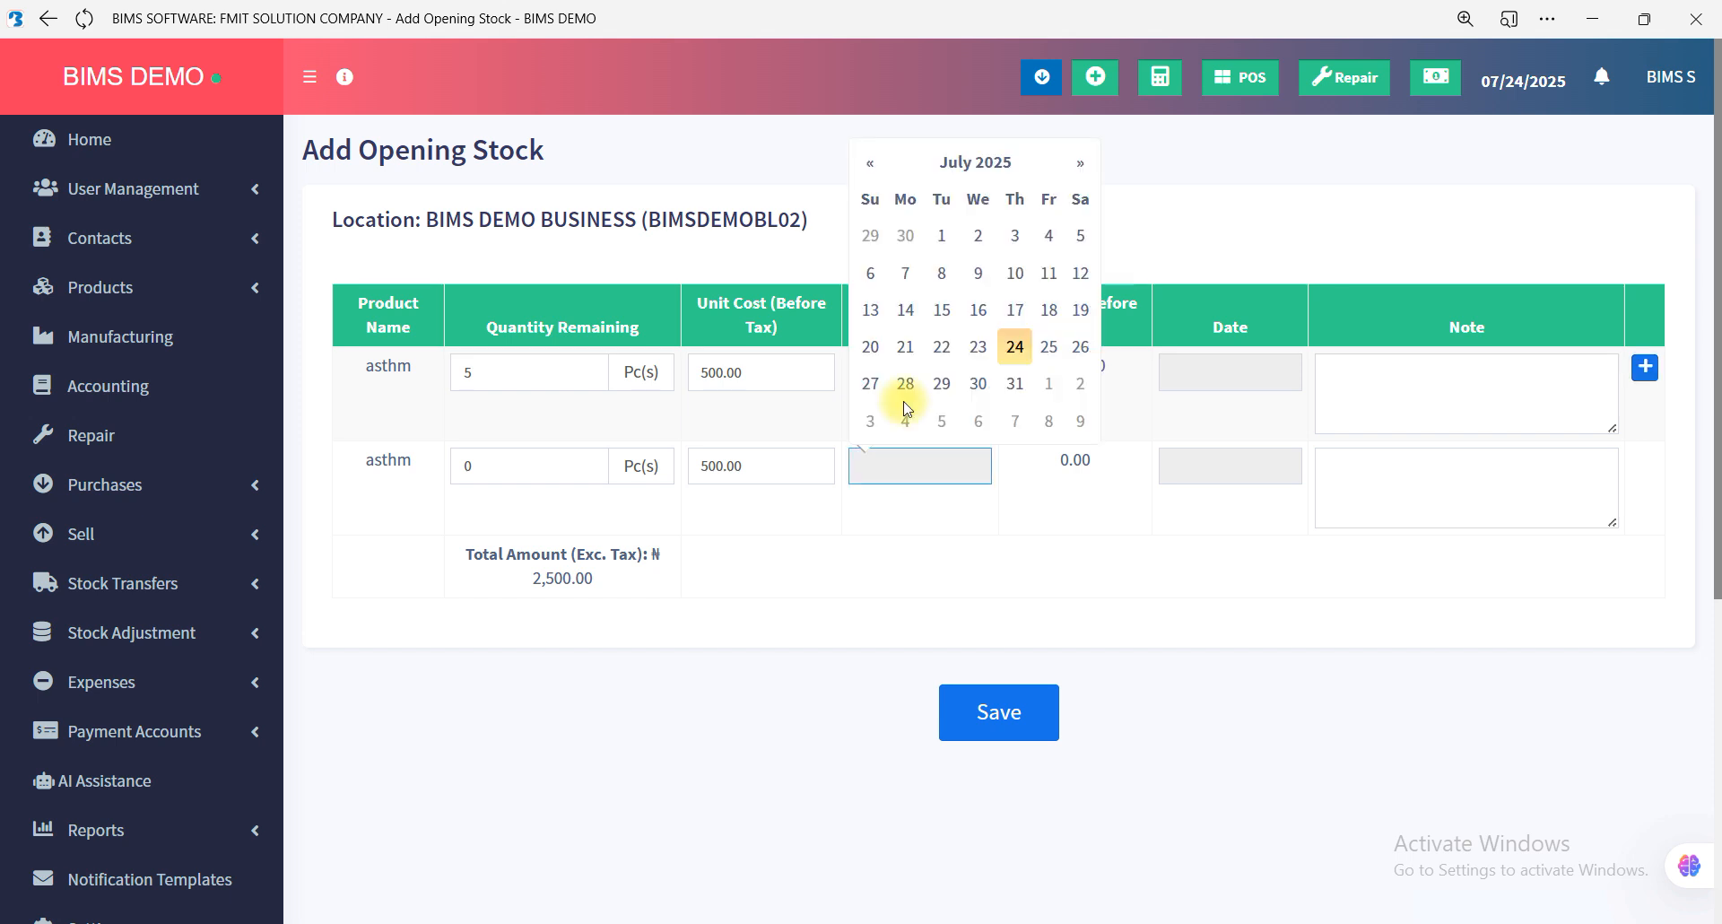
{"action": "left_click", "coordinate": [991, 177]}
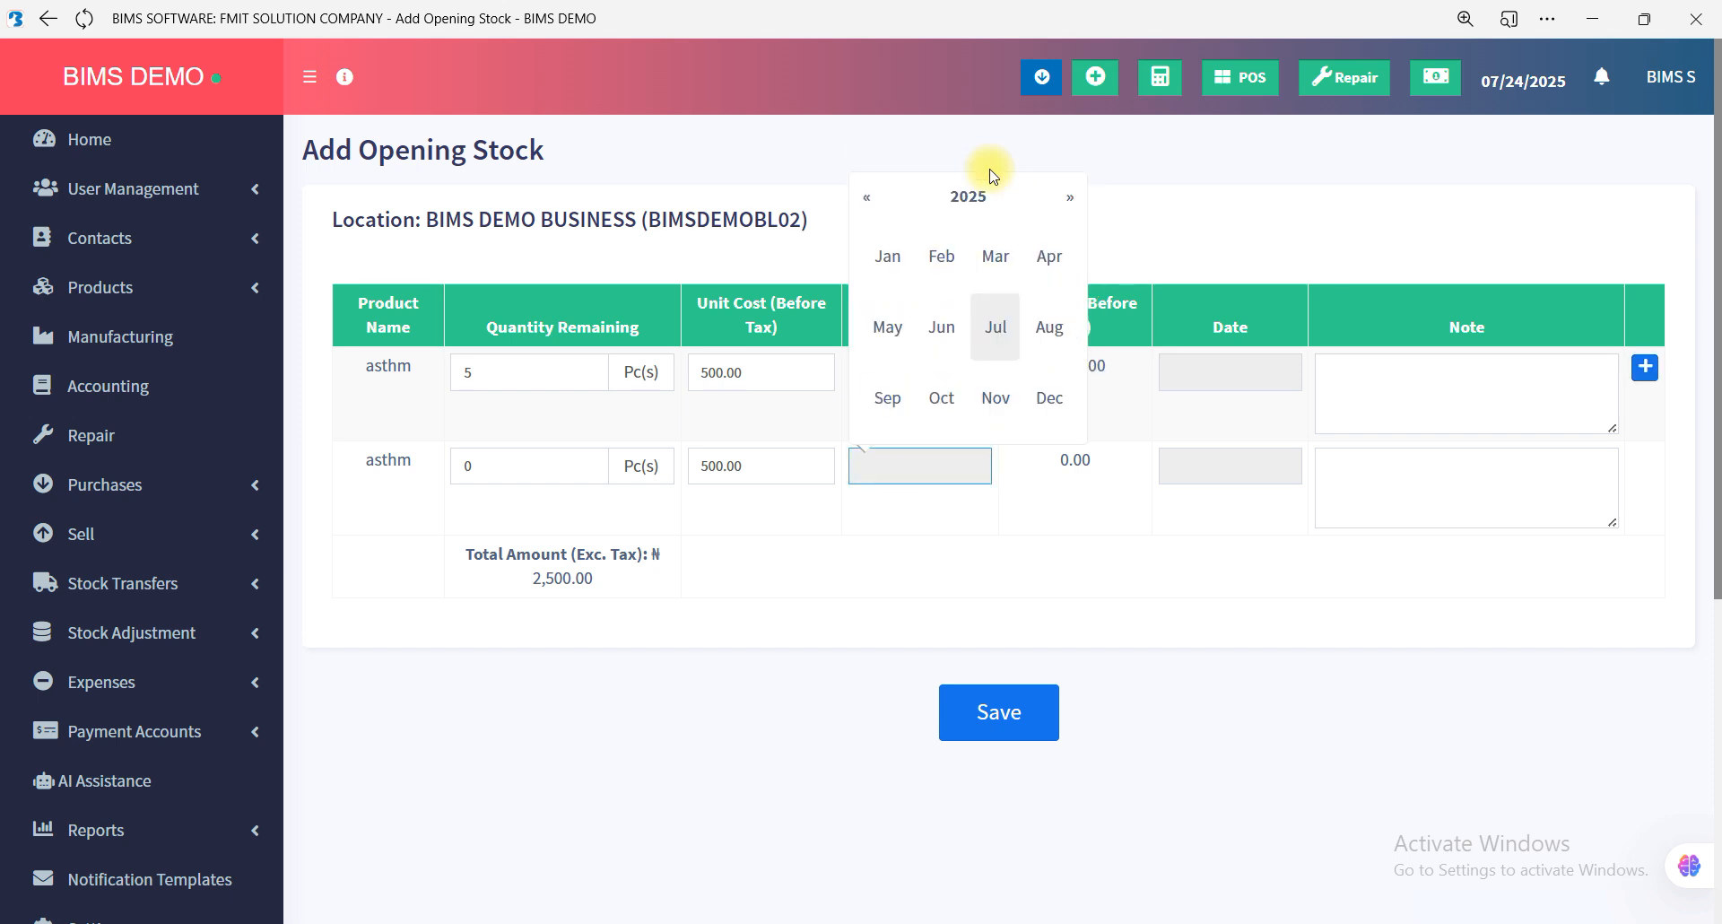
{"action": "left_click", "coordinate": [1068, 199]}
{"action": "left_click", "coordinate": [1068, 199]}
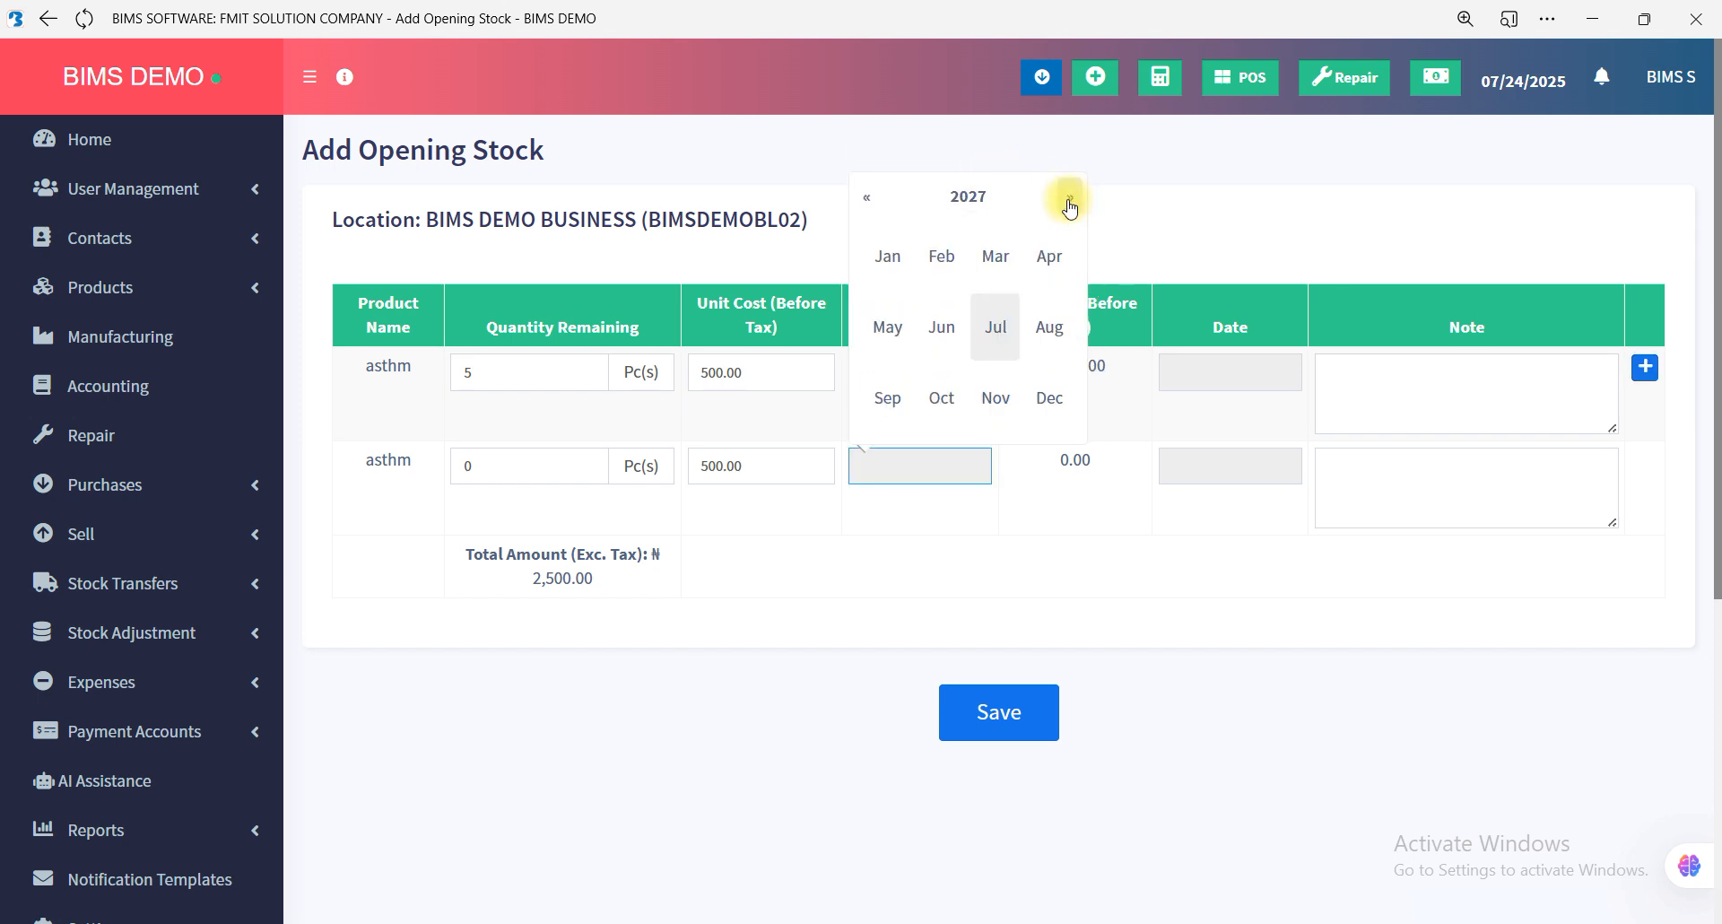
{"action": "left_click", "coordinate": [994, 339]}
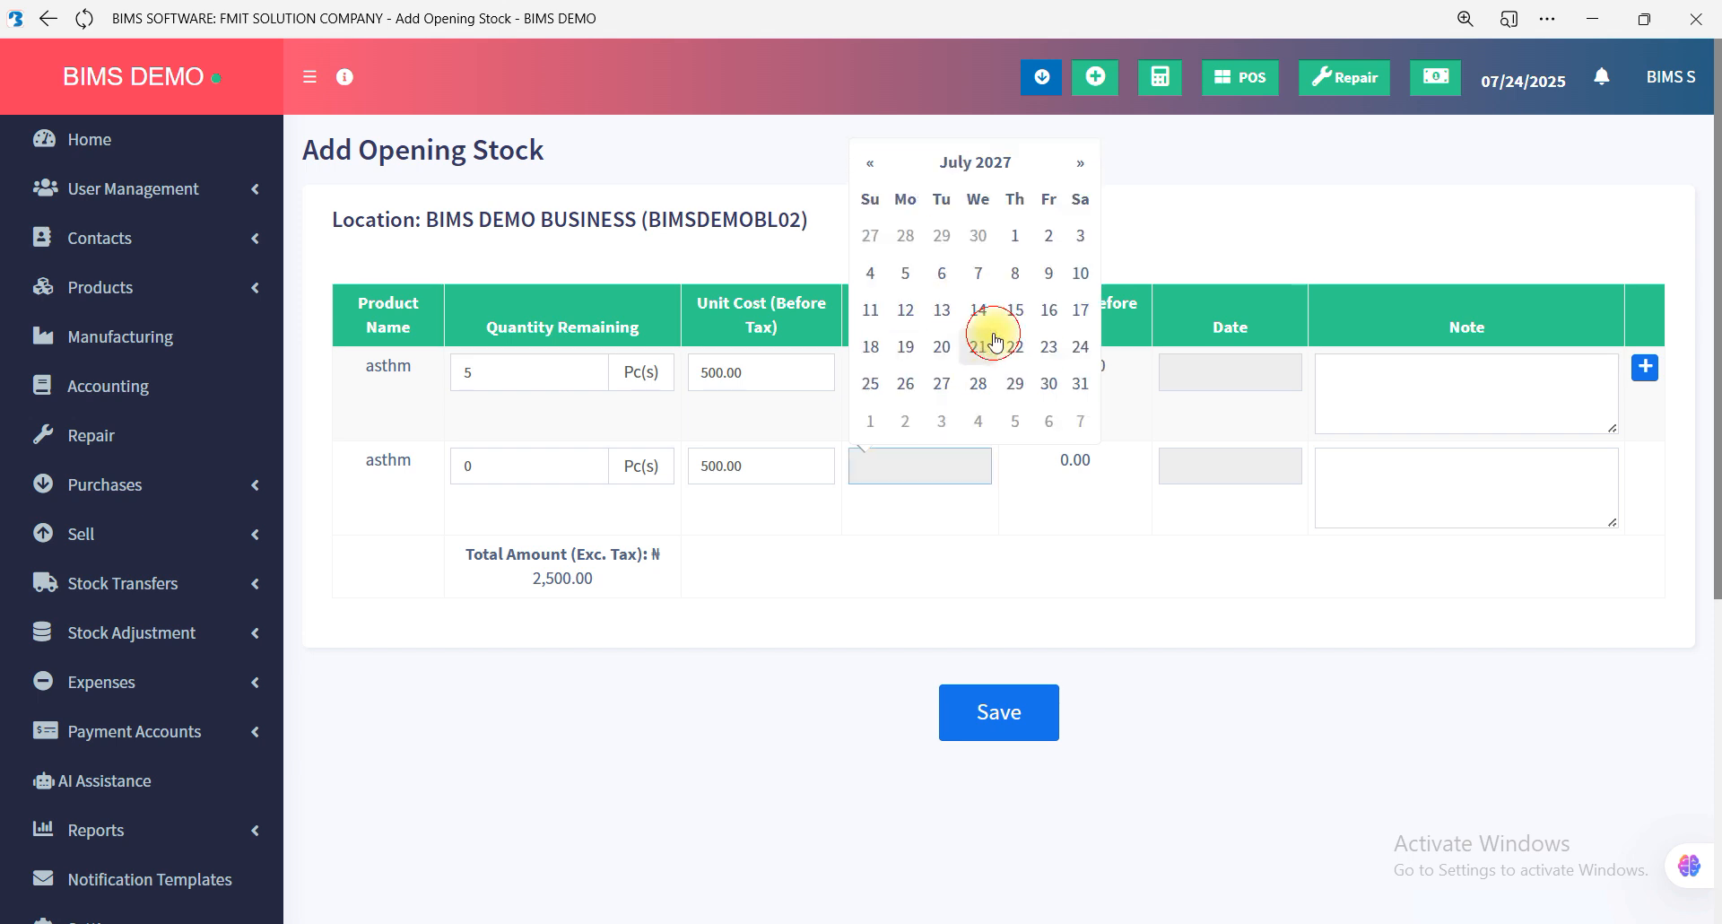
{"action": "left_click", "coordinate": [1016, 237]}
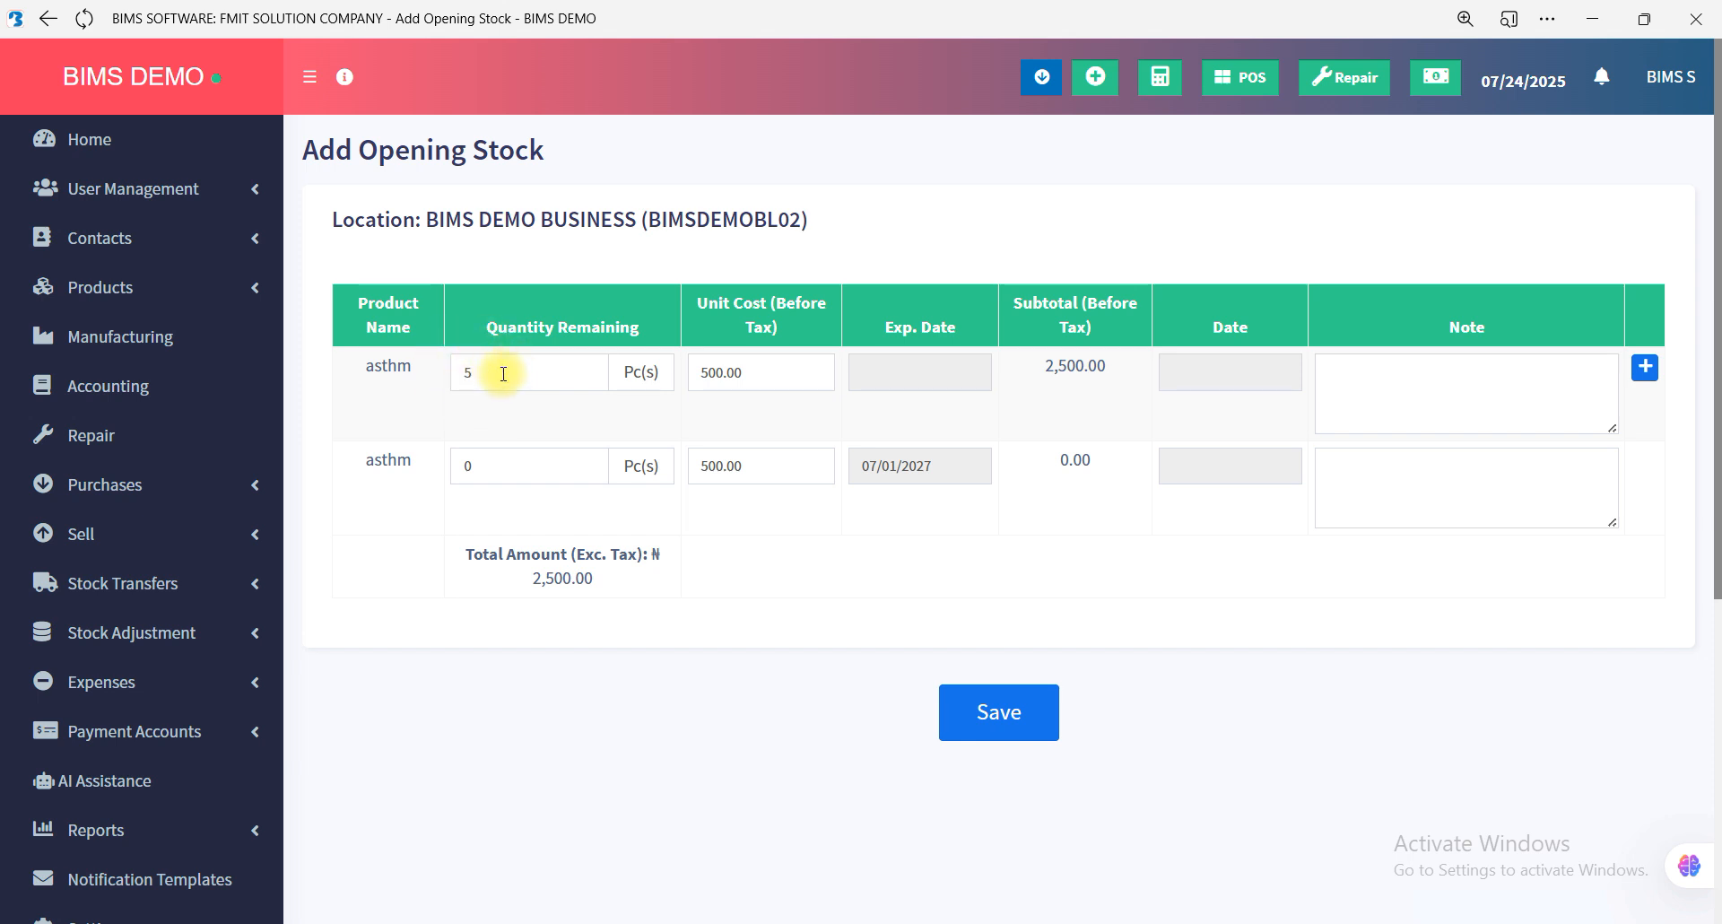
Set the quantity of the second opening stock row to 2.
{"action": "double_click", "coordinate": [467, 466]}
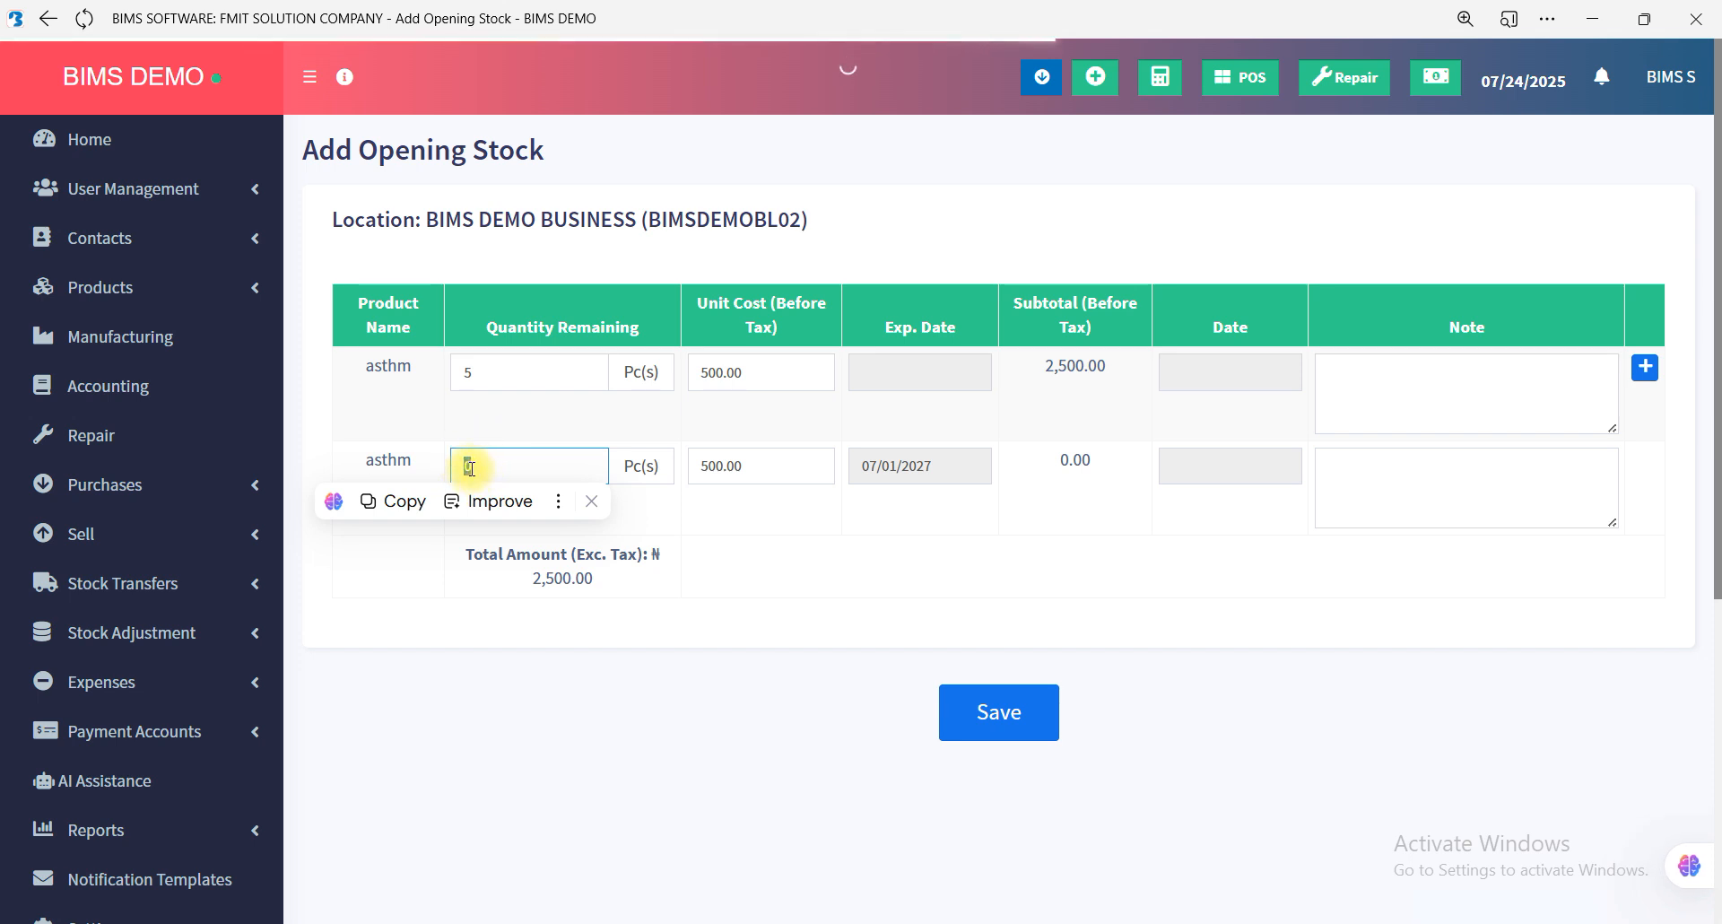
{"action": "type", "text": "2"}
{"action": "left_click", "coordinate": [453, 520]}
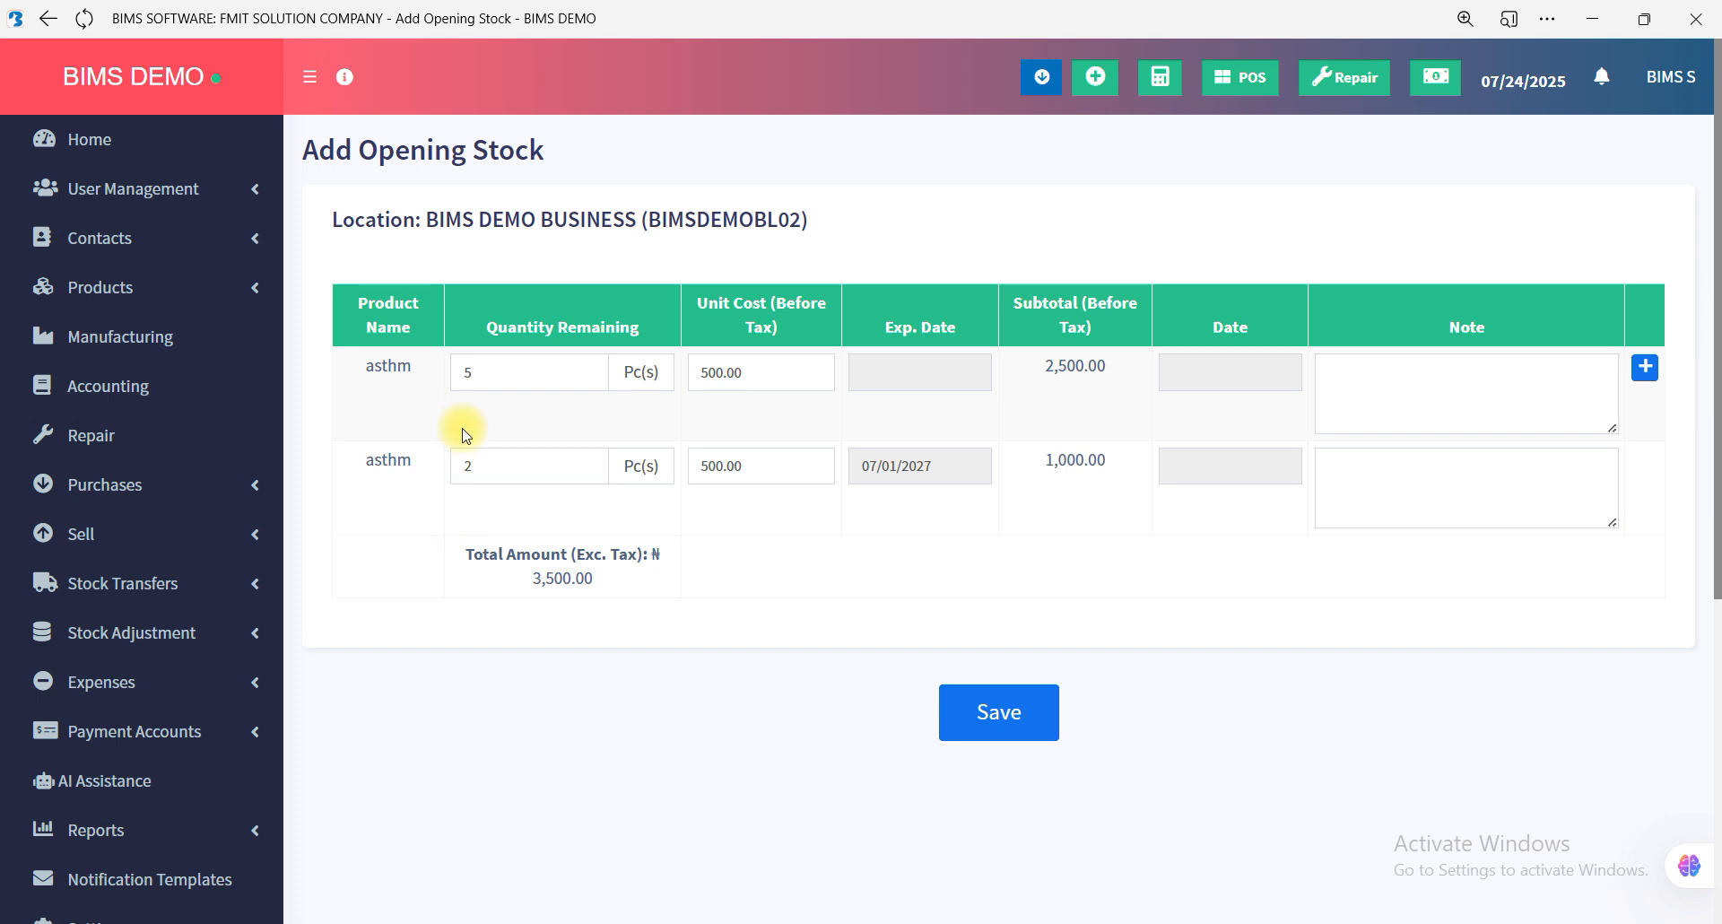
Try negative quantities of -2 and -5 in the second opening stock row.
{"action": "double_click", "coordinate": [468, 468]}
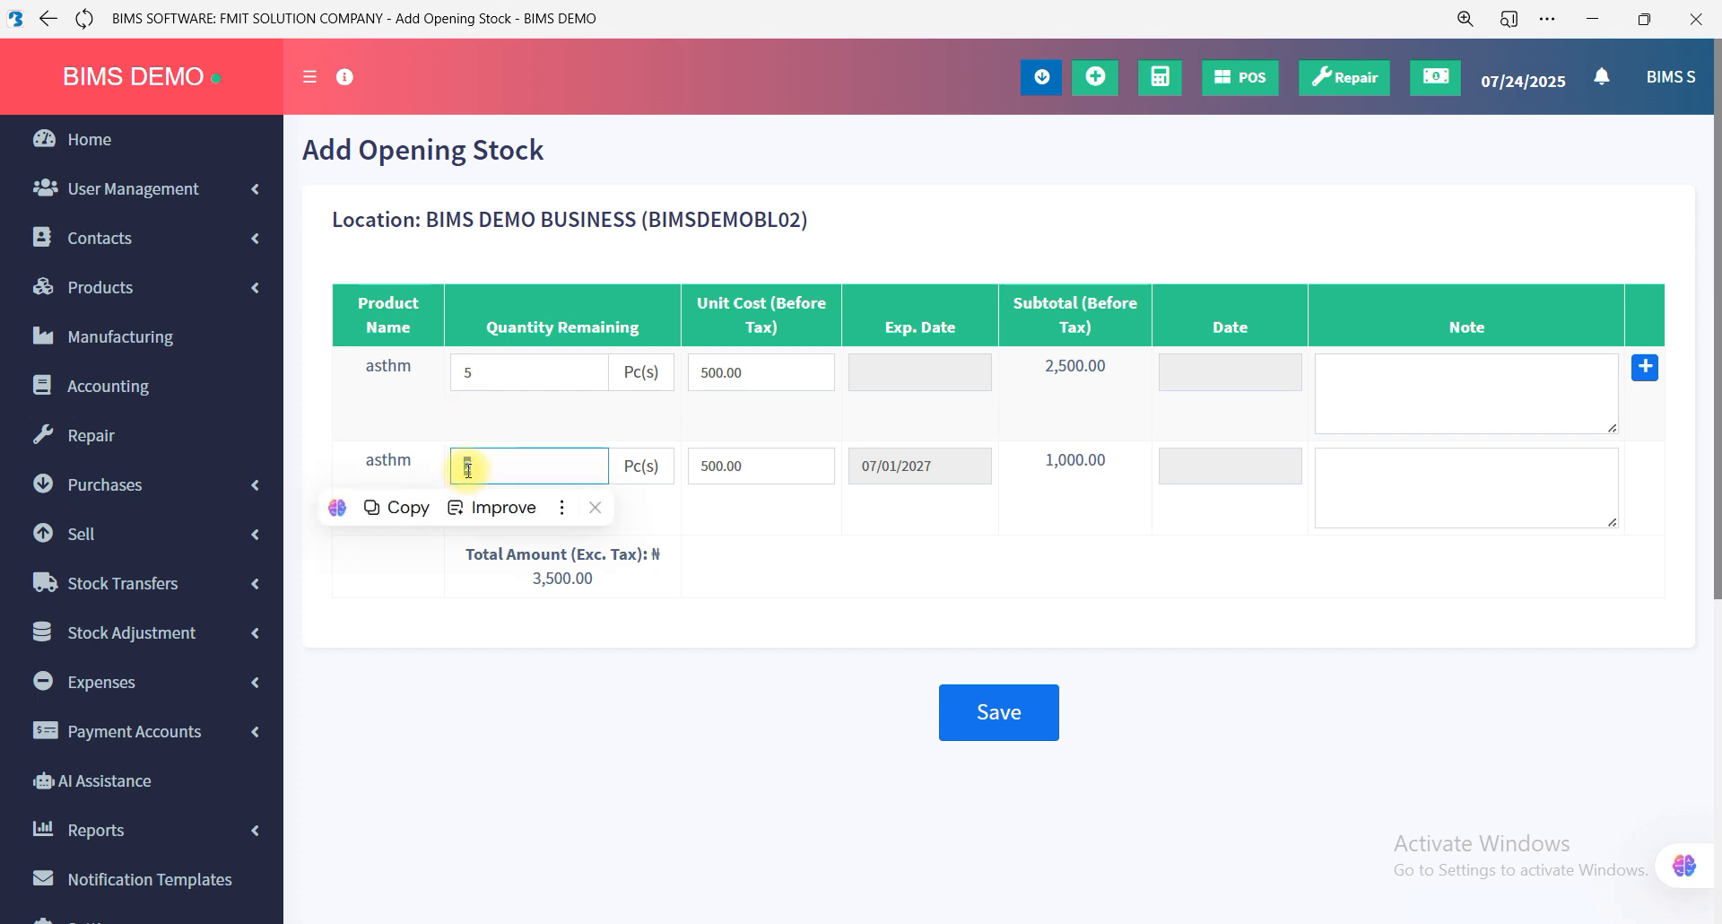
{"action": "key", "text": "BackSpace"}
{"action": "type", "text": "-2"}
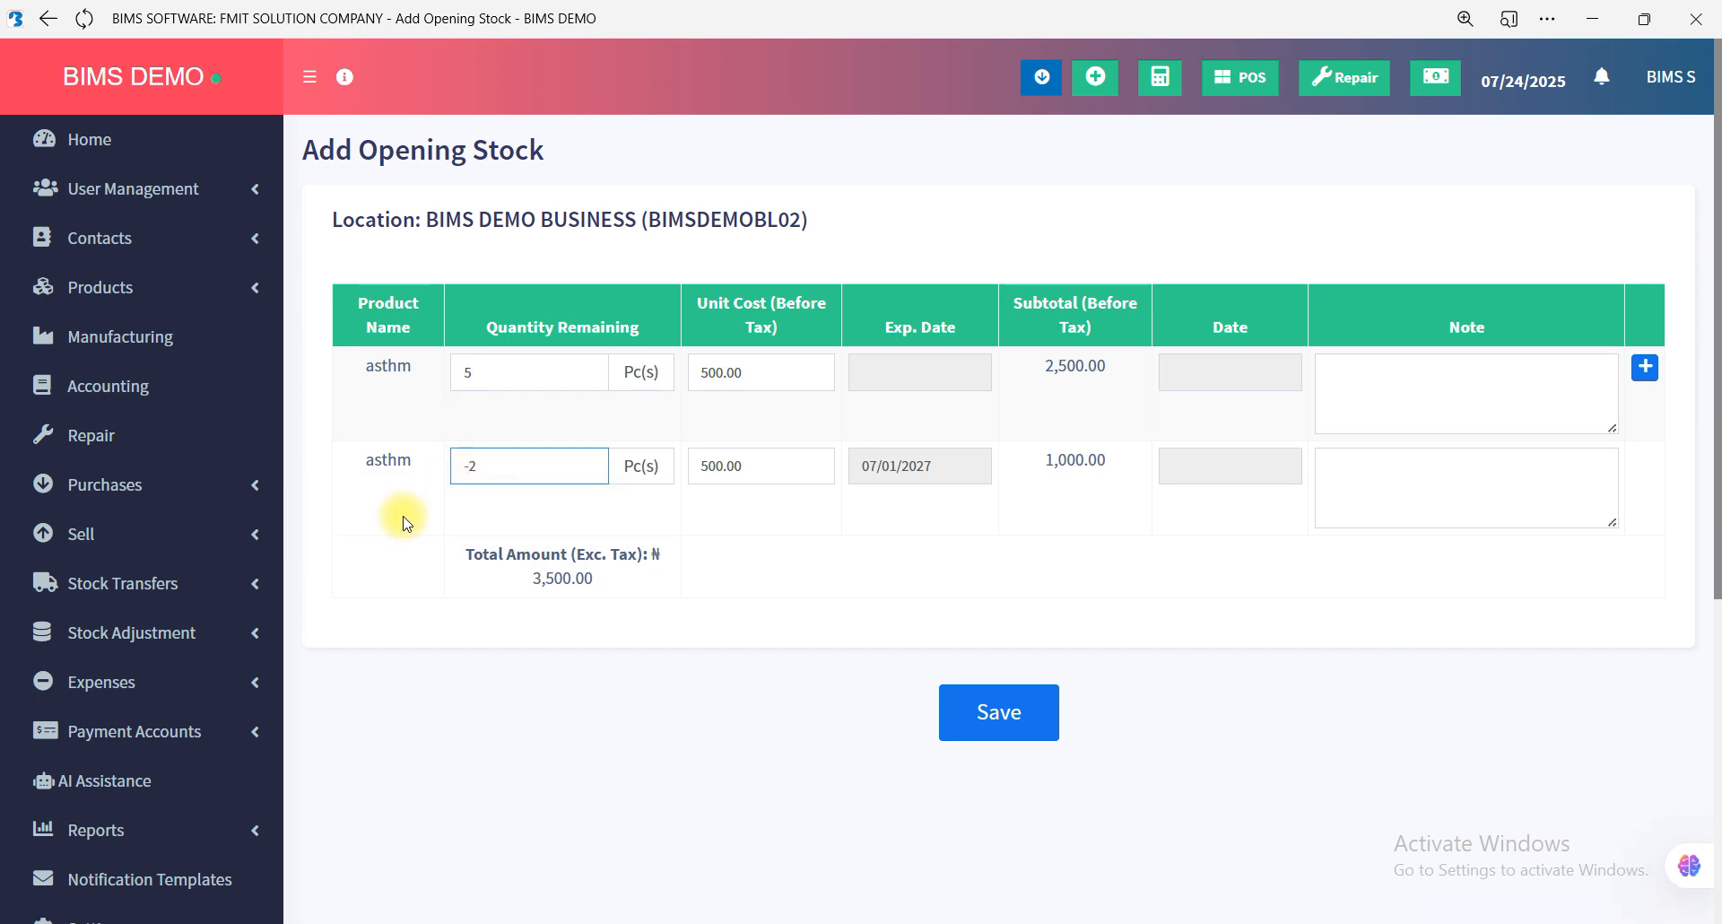
{"action": "left_click", "coordinate": [404, 523]}
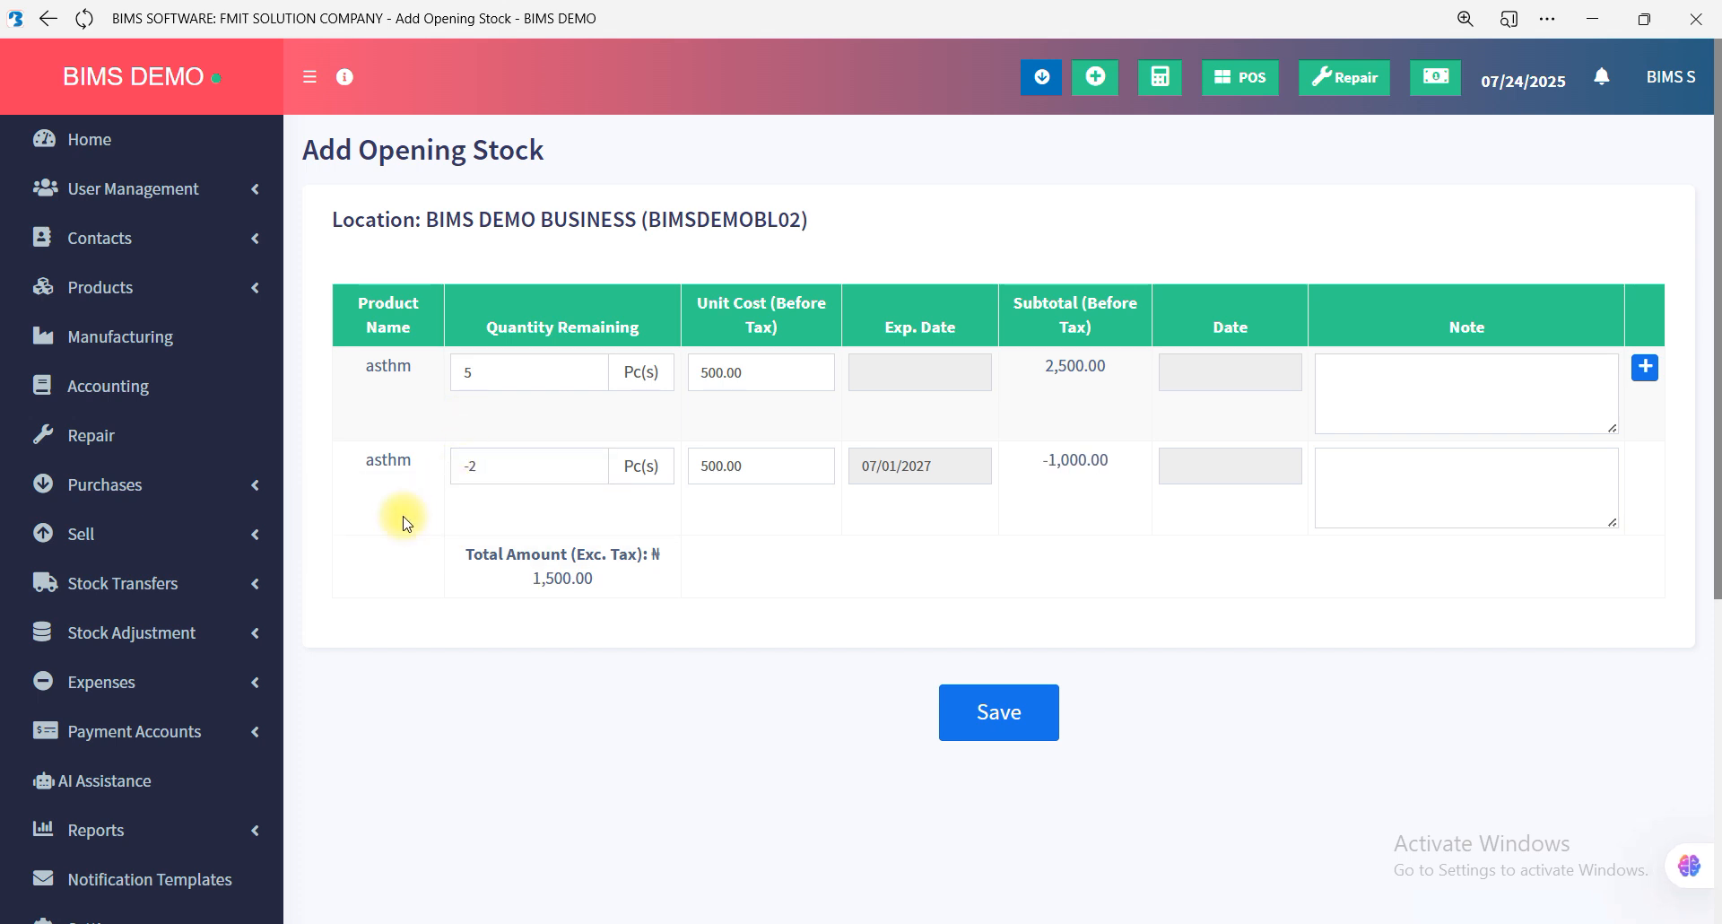
{"action": "double_click", "coordinate": [481, 468]}
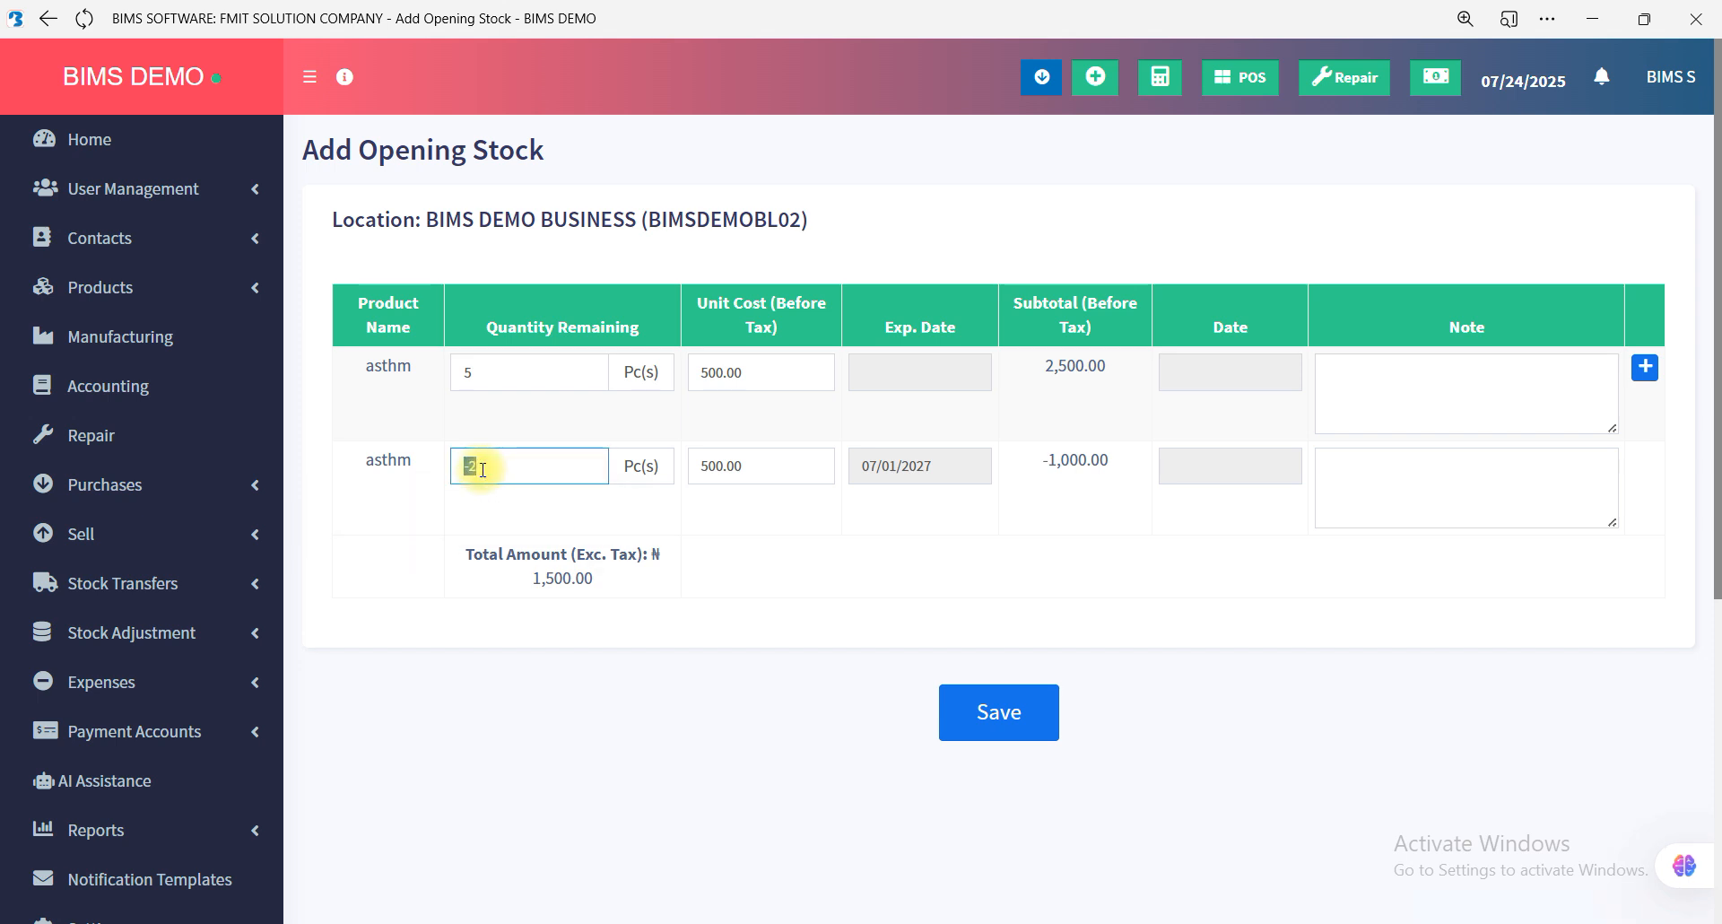
{"action": "left_click", "coordinate": [481, 469]}
{"action": "left_click", "coordinate": [446, 525]}
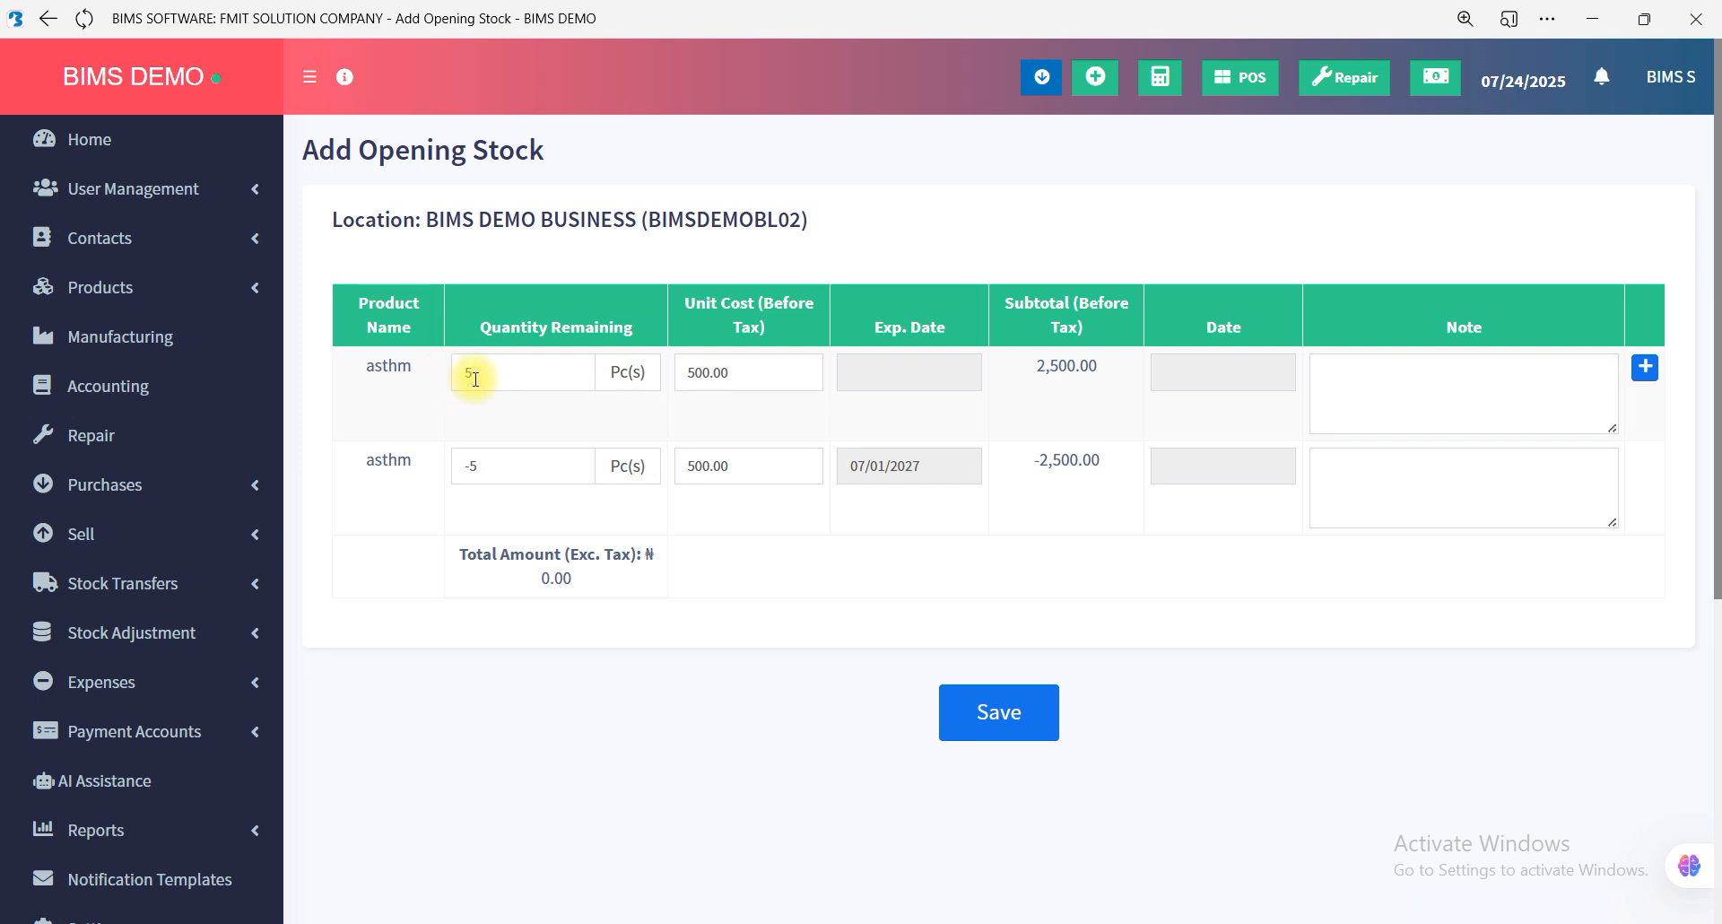
Clear the remaining quantities in both opening stock rows.
{"action": "double_click", "coordinate": [485, 460]}
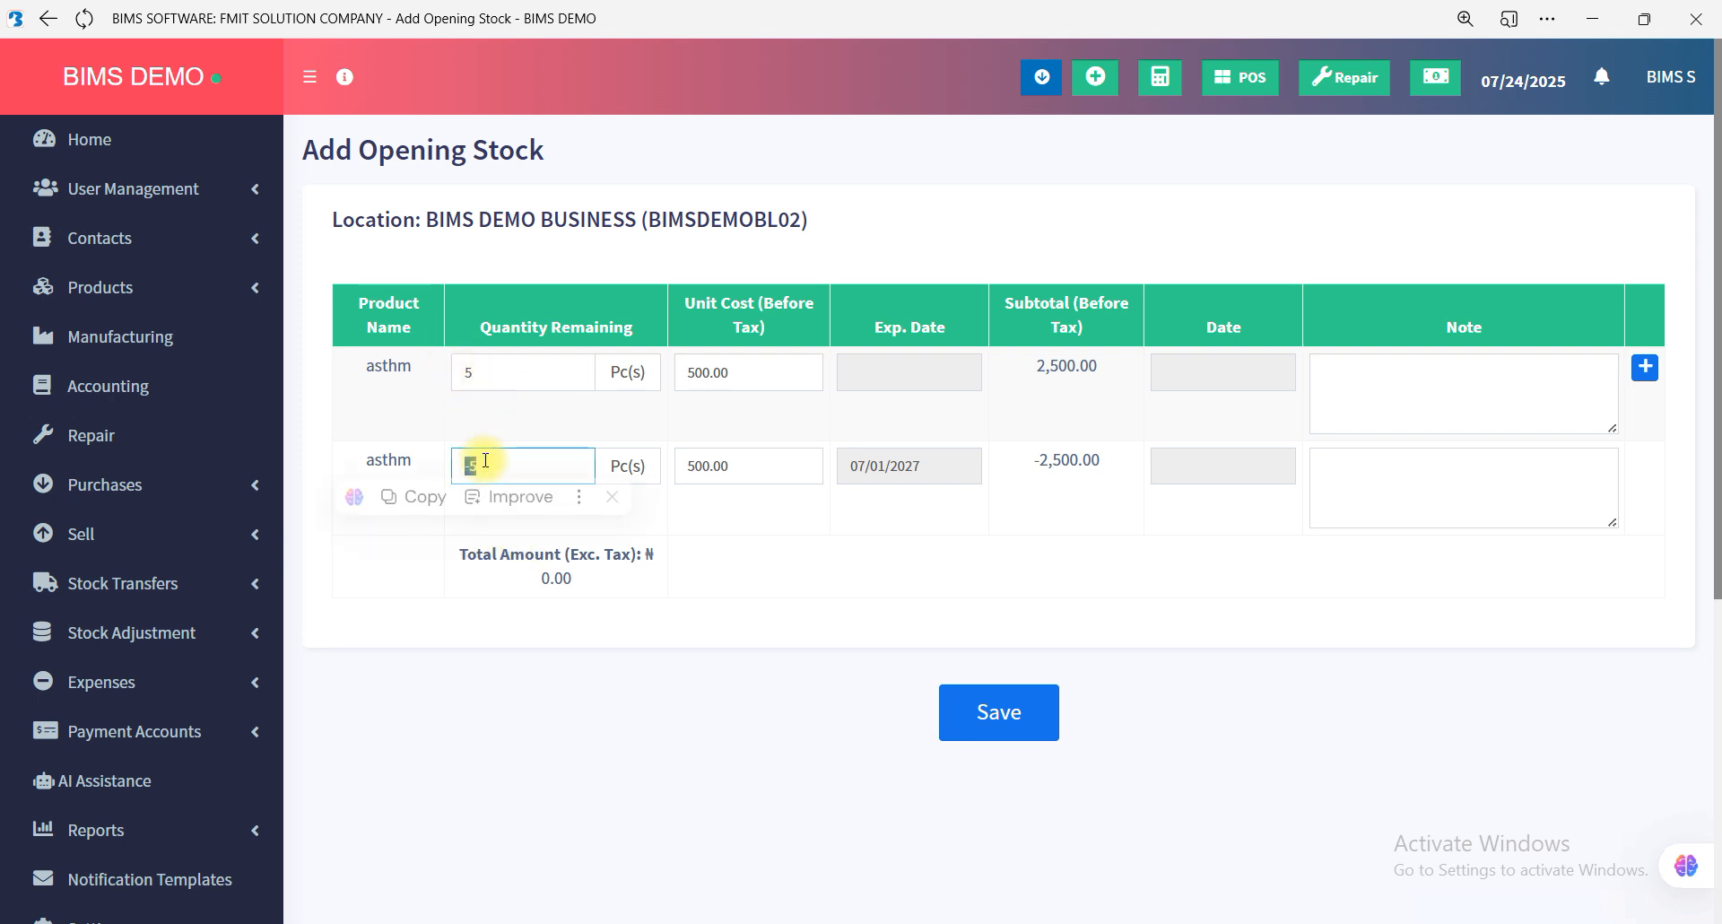
{"action": "key", "text": "BackSpace"}
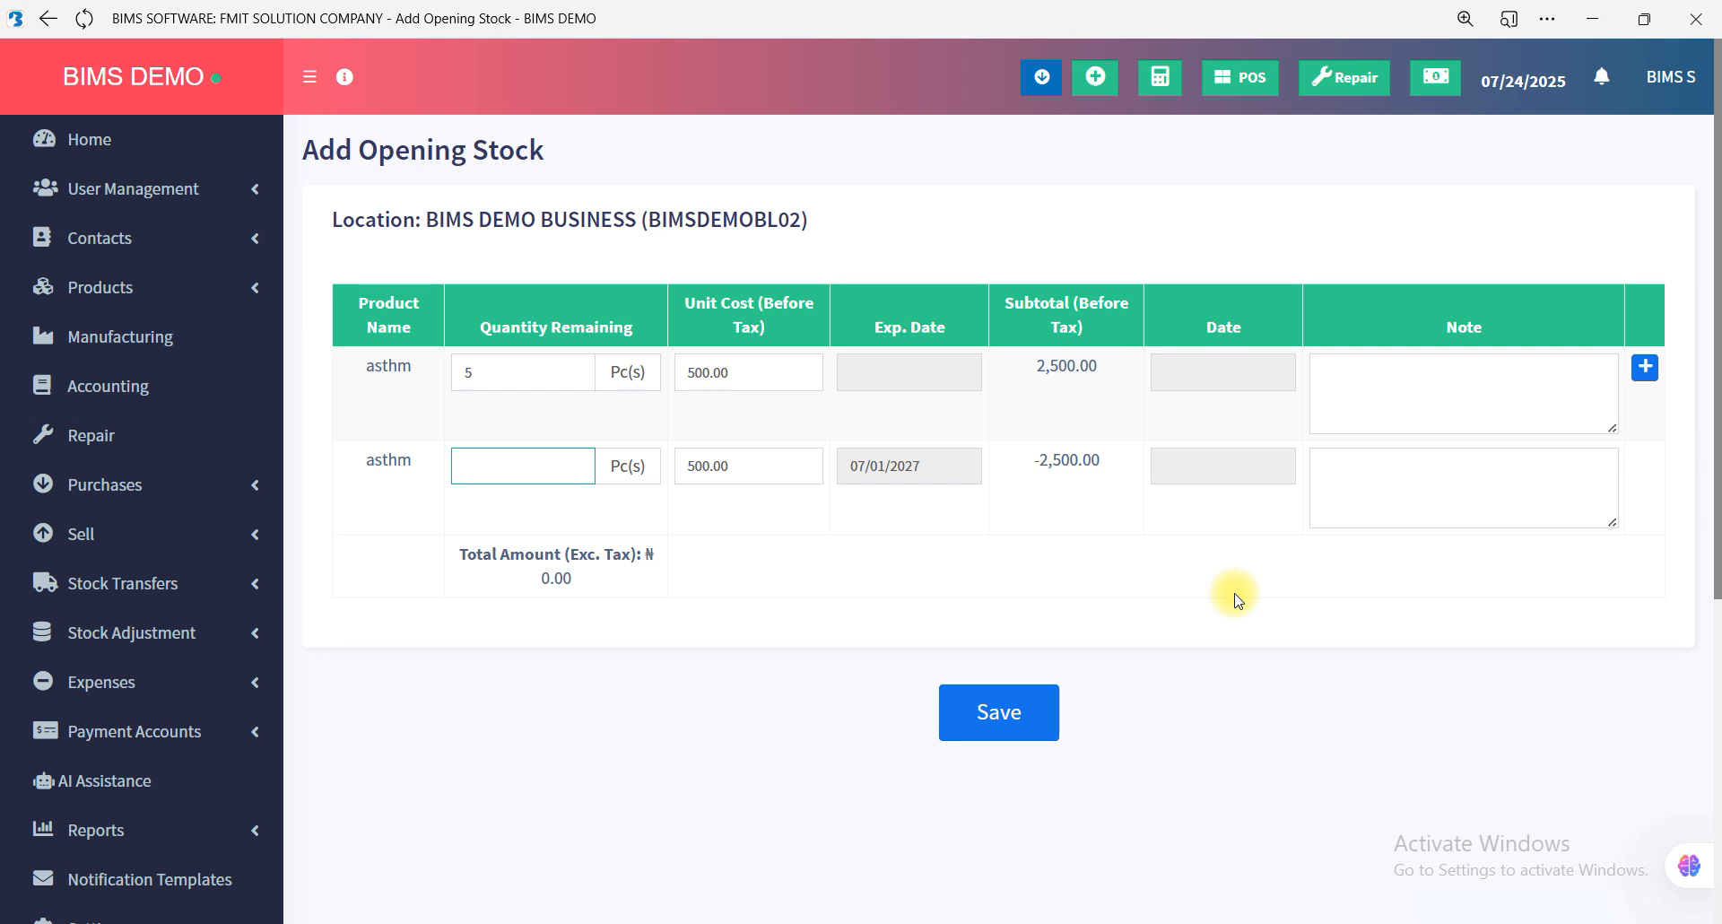
{"action": "double_click", "coordinate": [497, 376]}
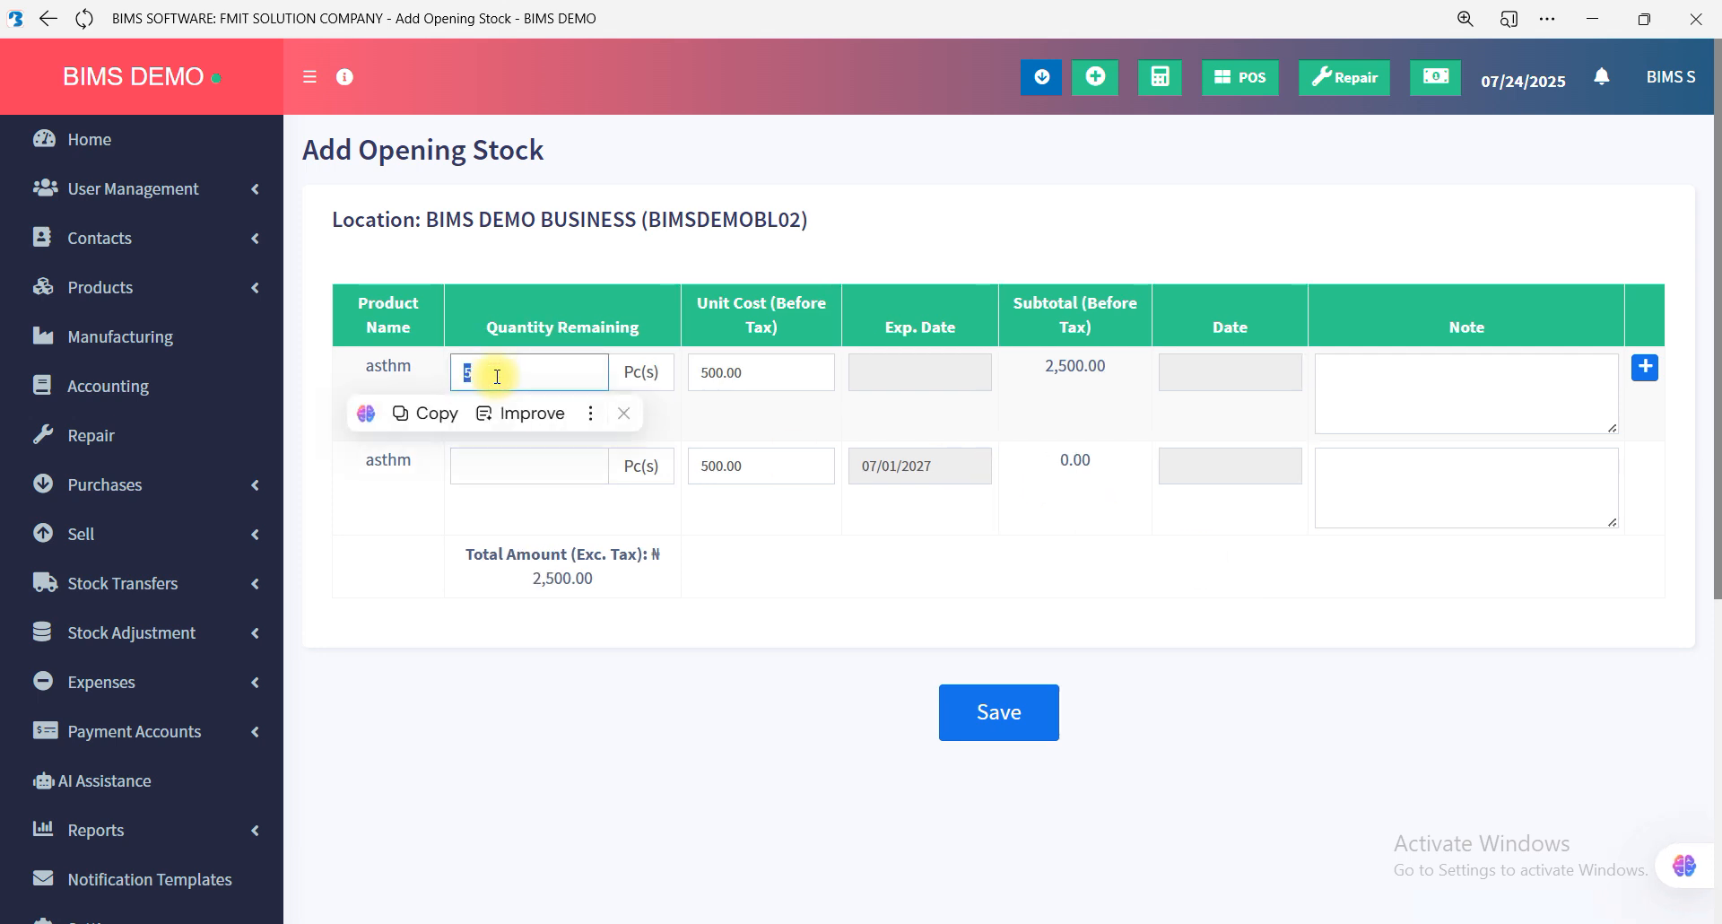
{"action": "key", "text": "BackSpace"}
{"action": "left_click", "coordinate": [1003, 587]}
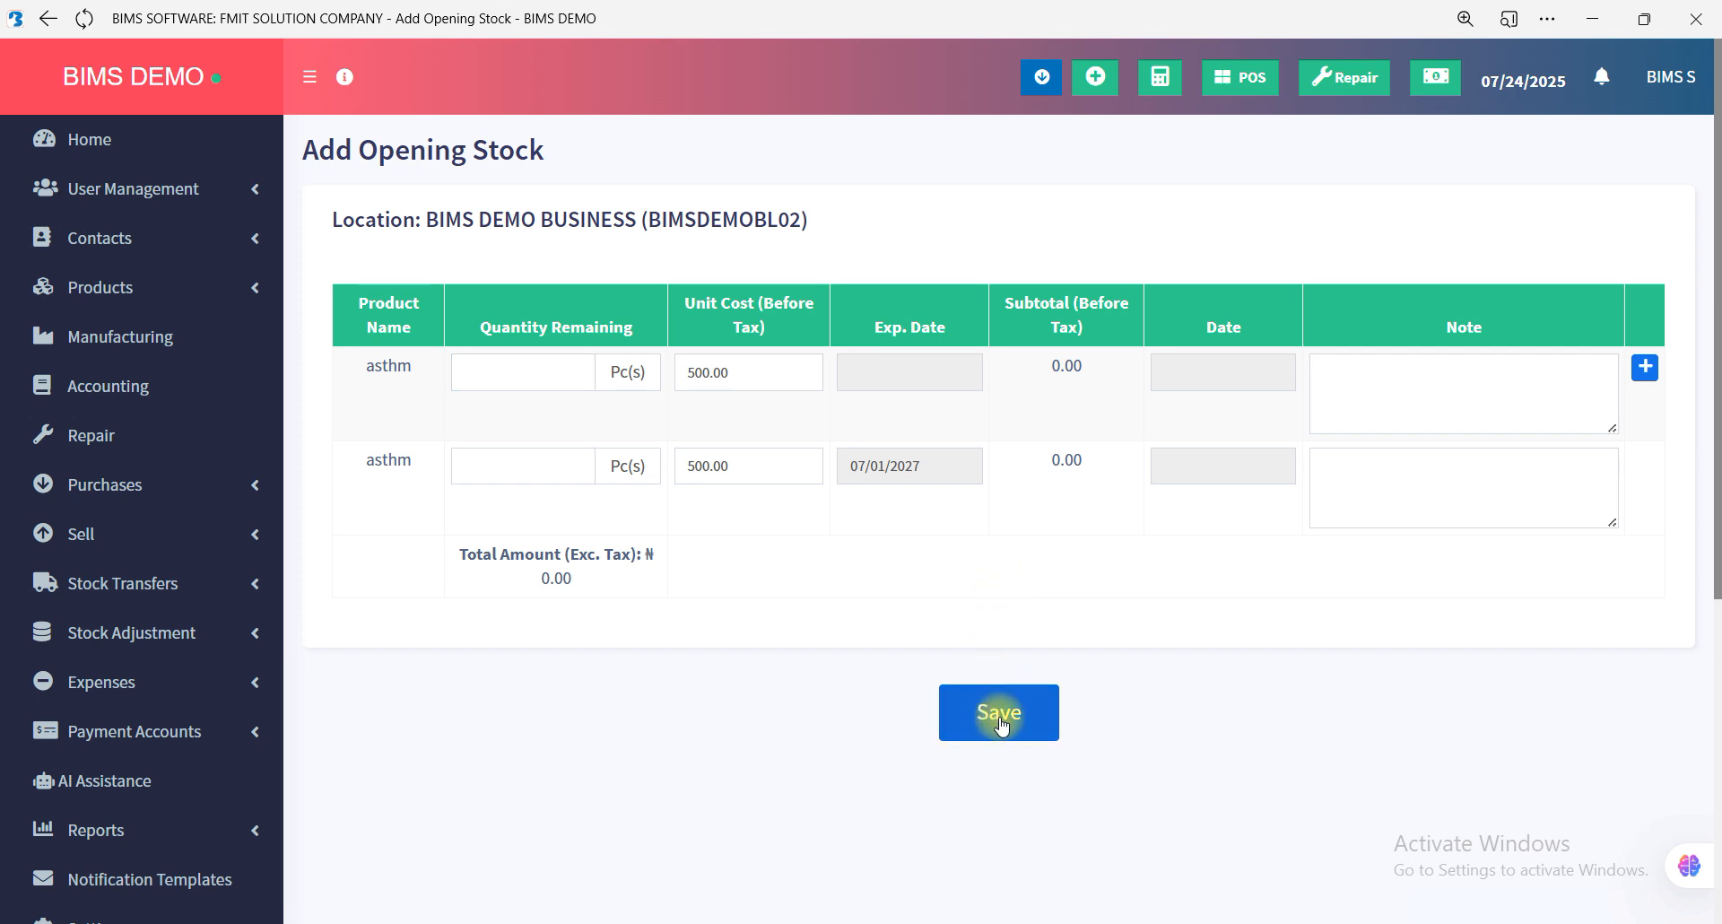
Set the first row's quantity to 5 and the second row's to 0, and save the opening stock.
{"action": "left_click", "coordinate": [555, 385]}
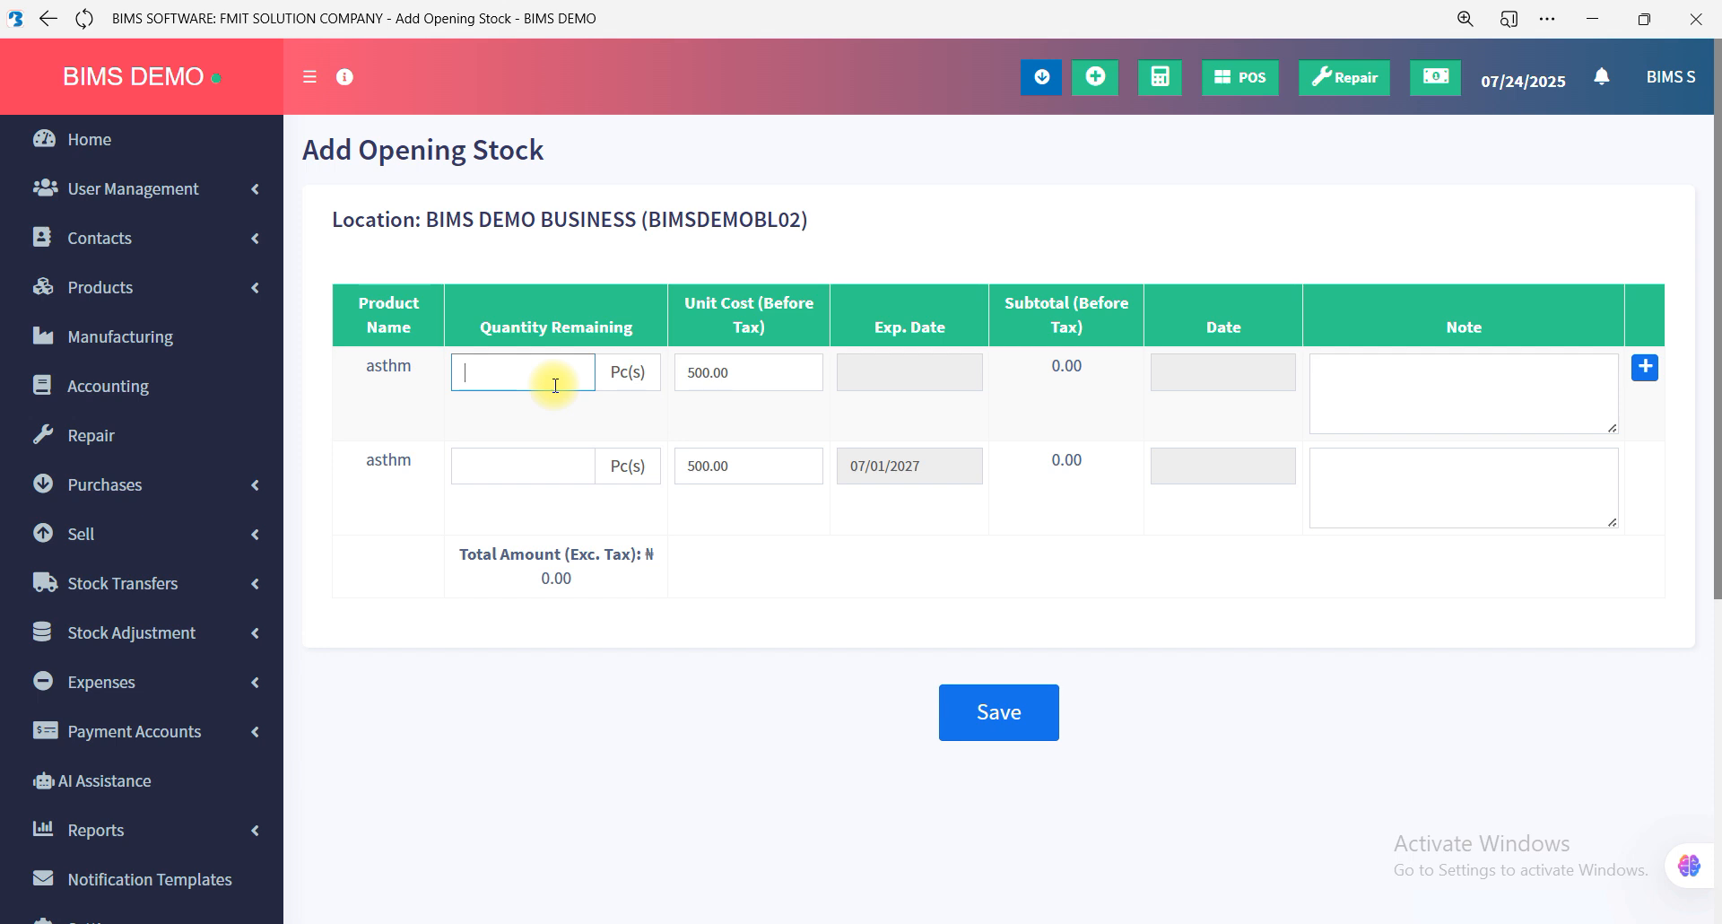
{"action": "type", "text": "5"}
{"action": "left_click", "coordinate": [897, 608]}
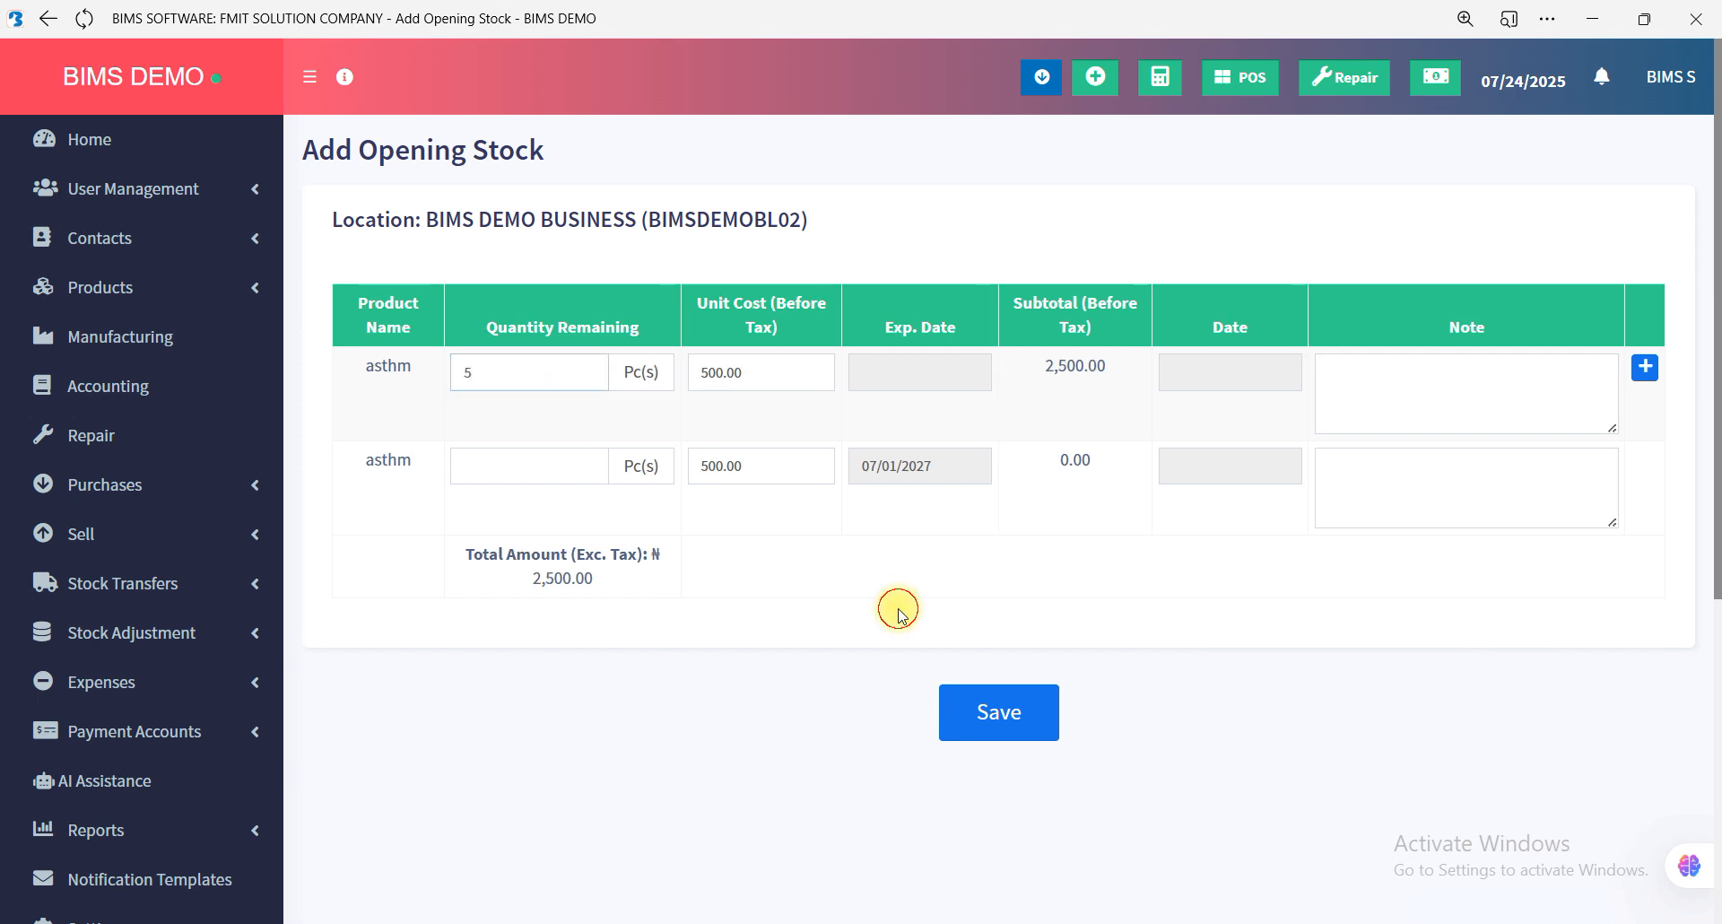
{"action": "left_click", "coordinate": [987, 716]}
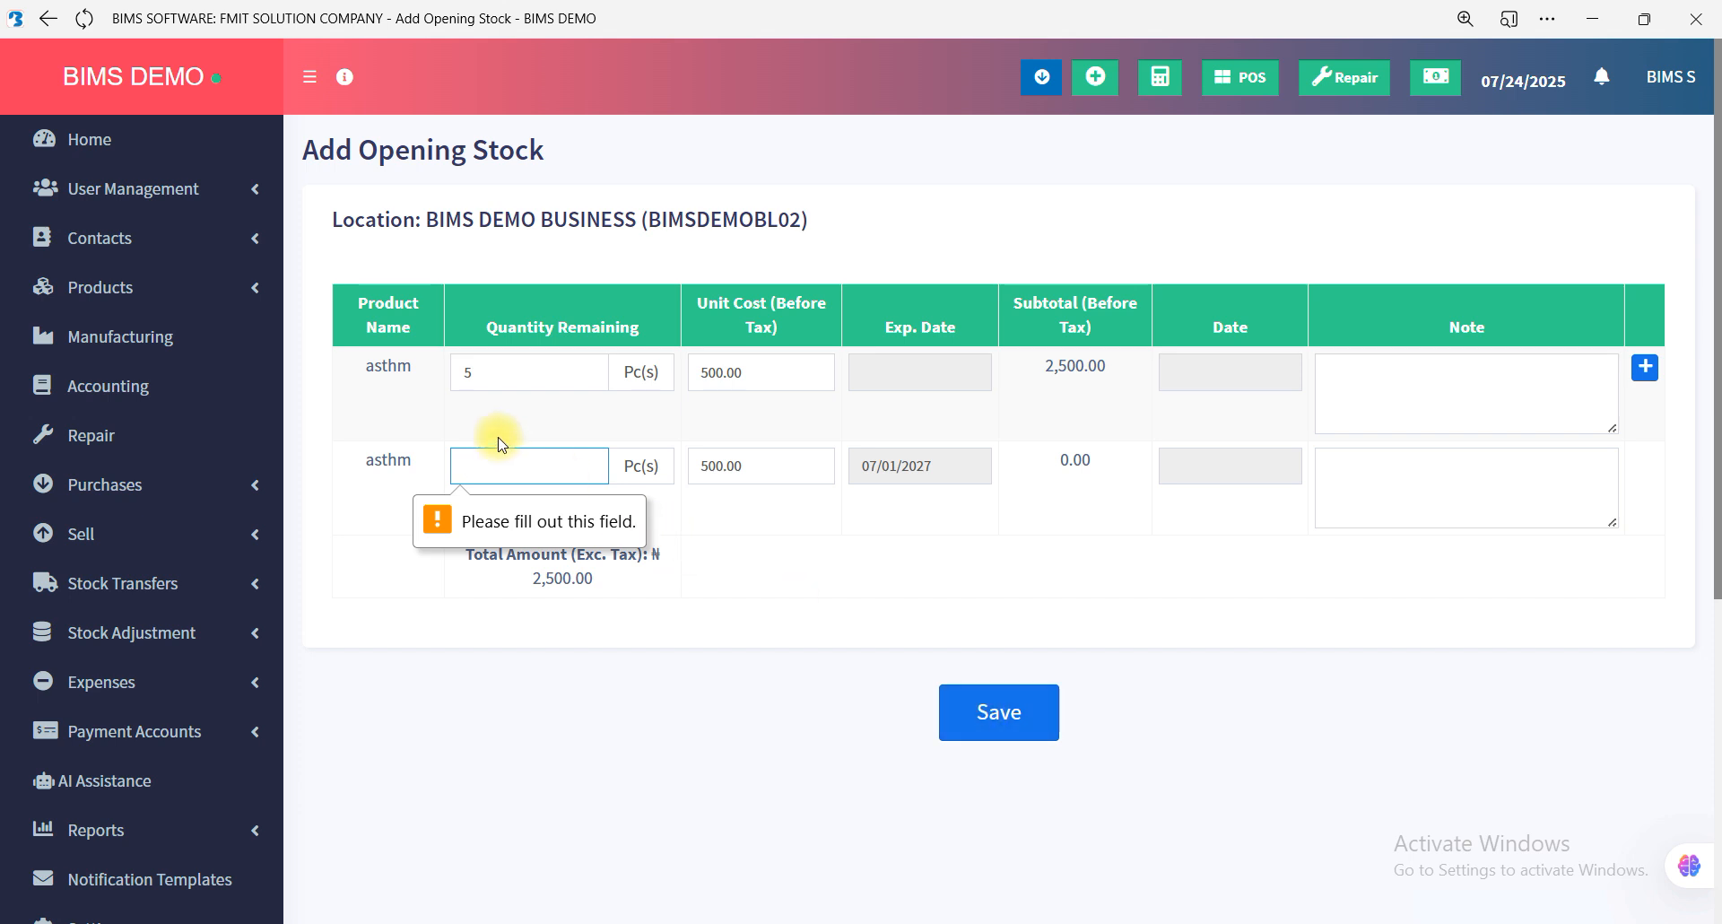
{"action": "type", "text": "0"}
{"action": "left_click", "coordinate": [789, 546]}
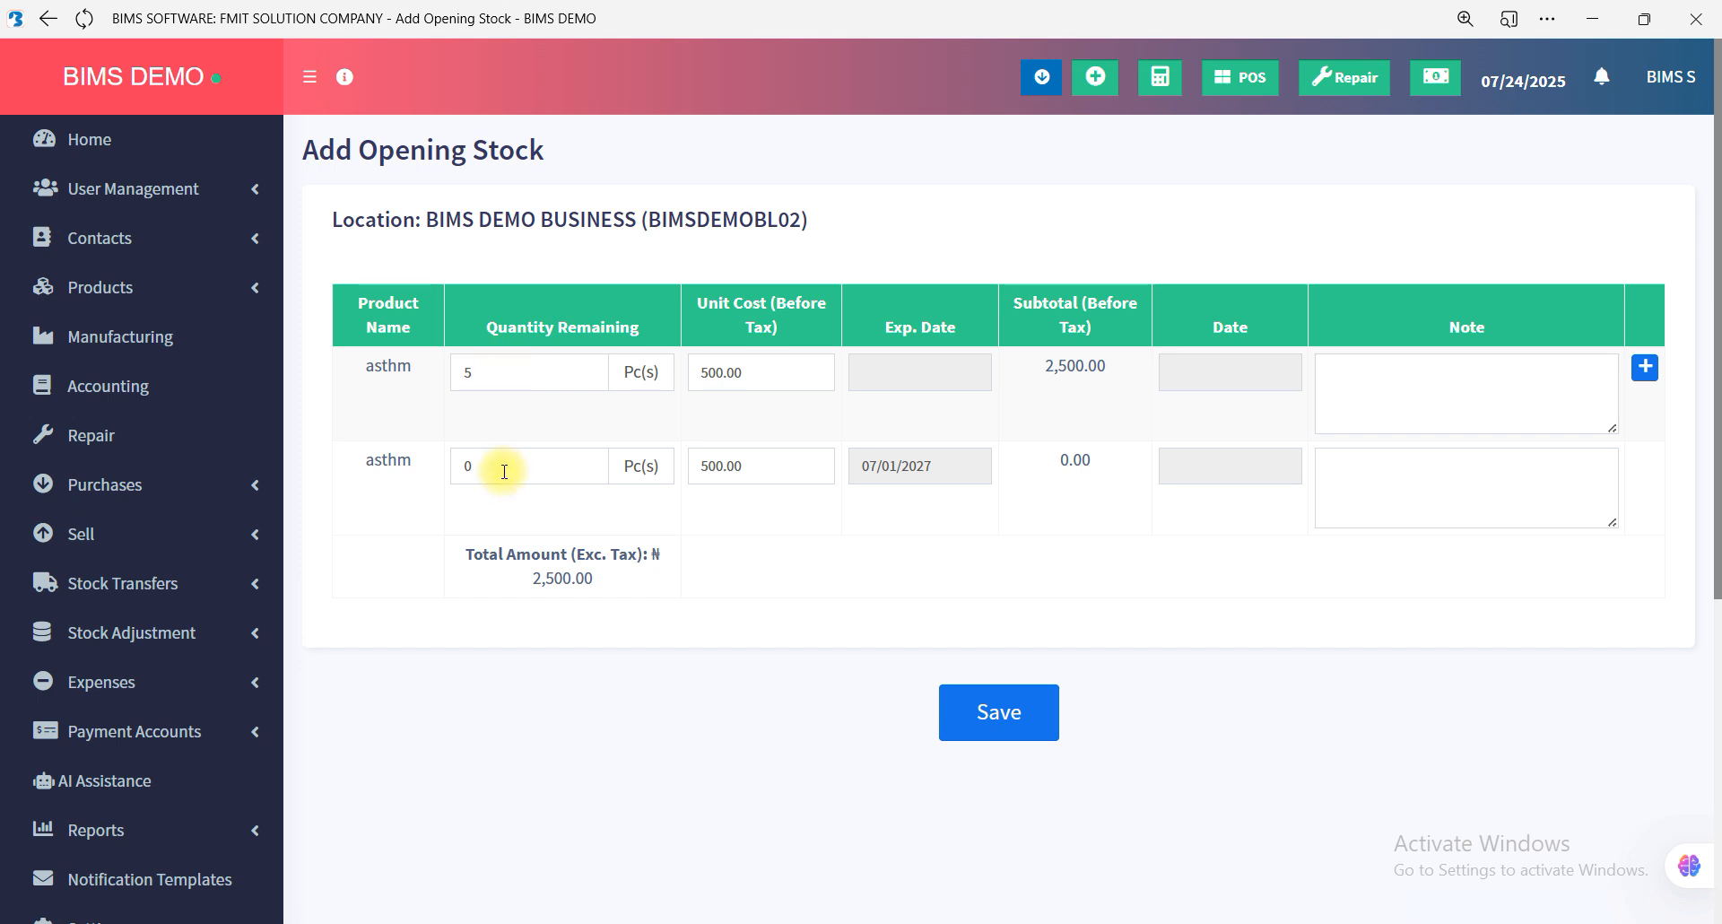
{"action": "left_click", "coordinate": [1012, 713]}
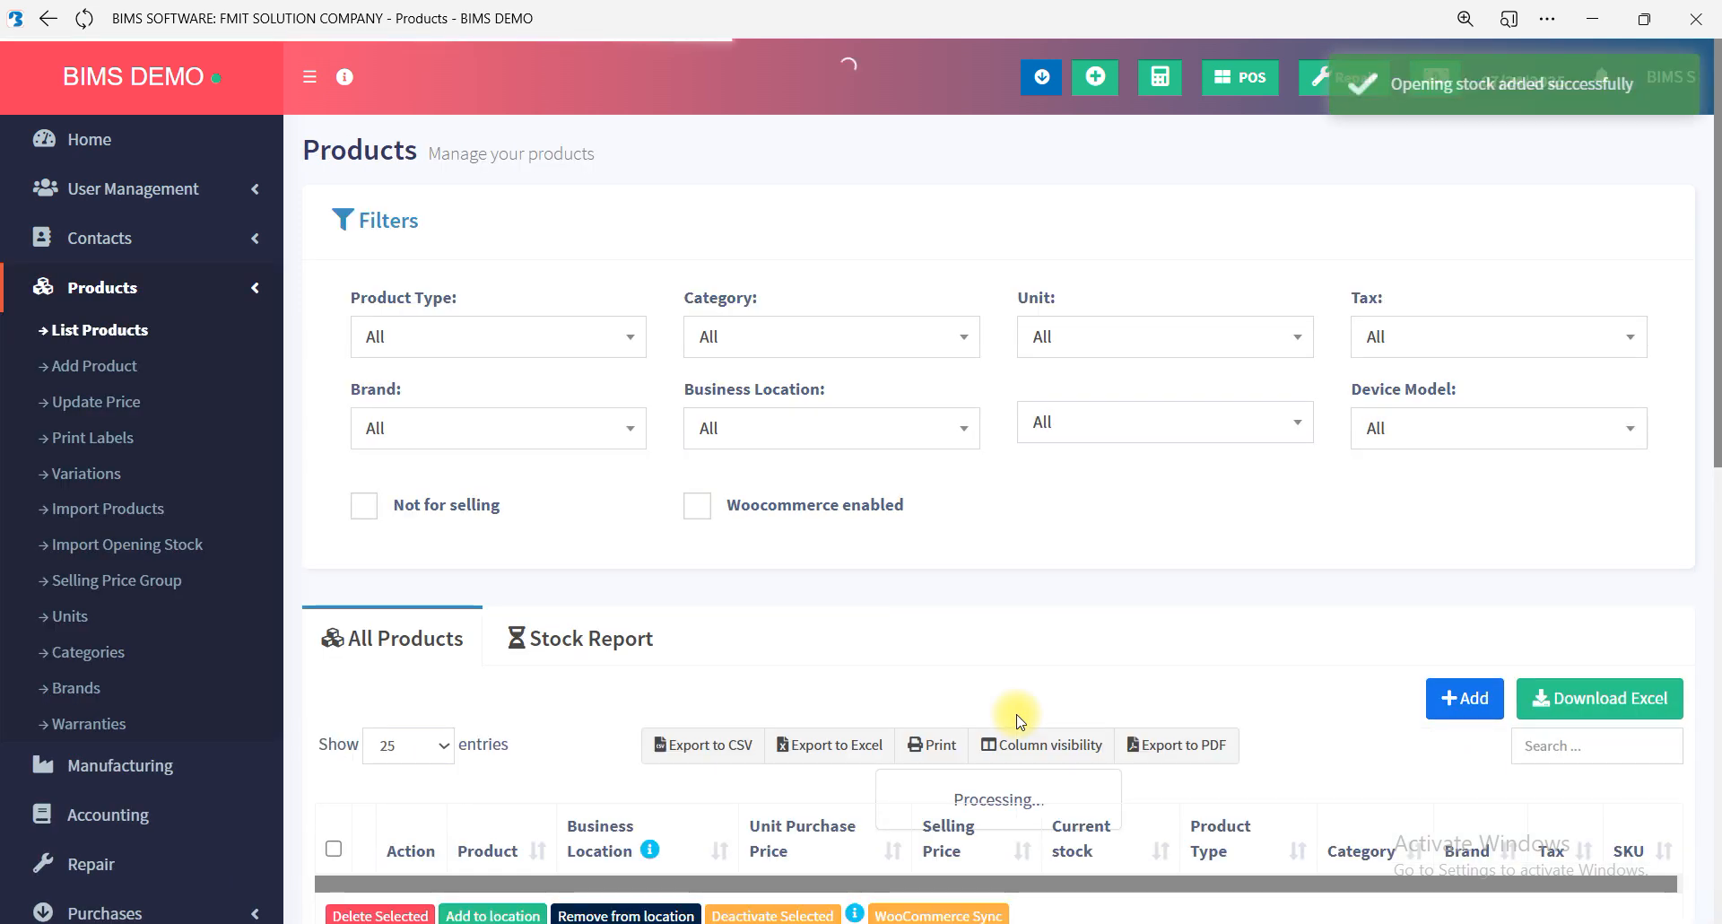
Collapse the product list filters and search the products for "asht", shortening the term to "ash".
{"action": "left_click", "coordinate": [381, 219]}
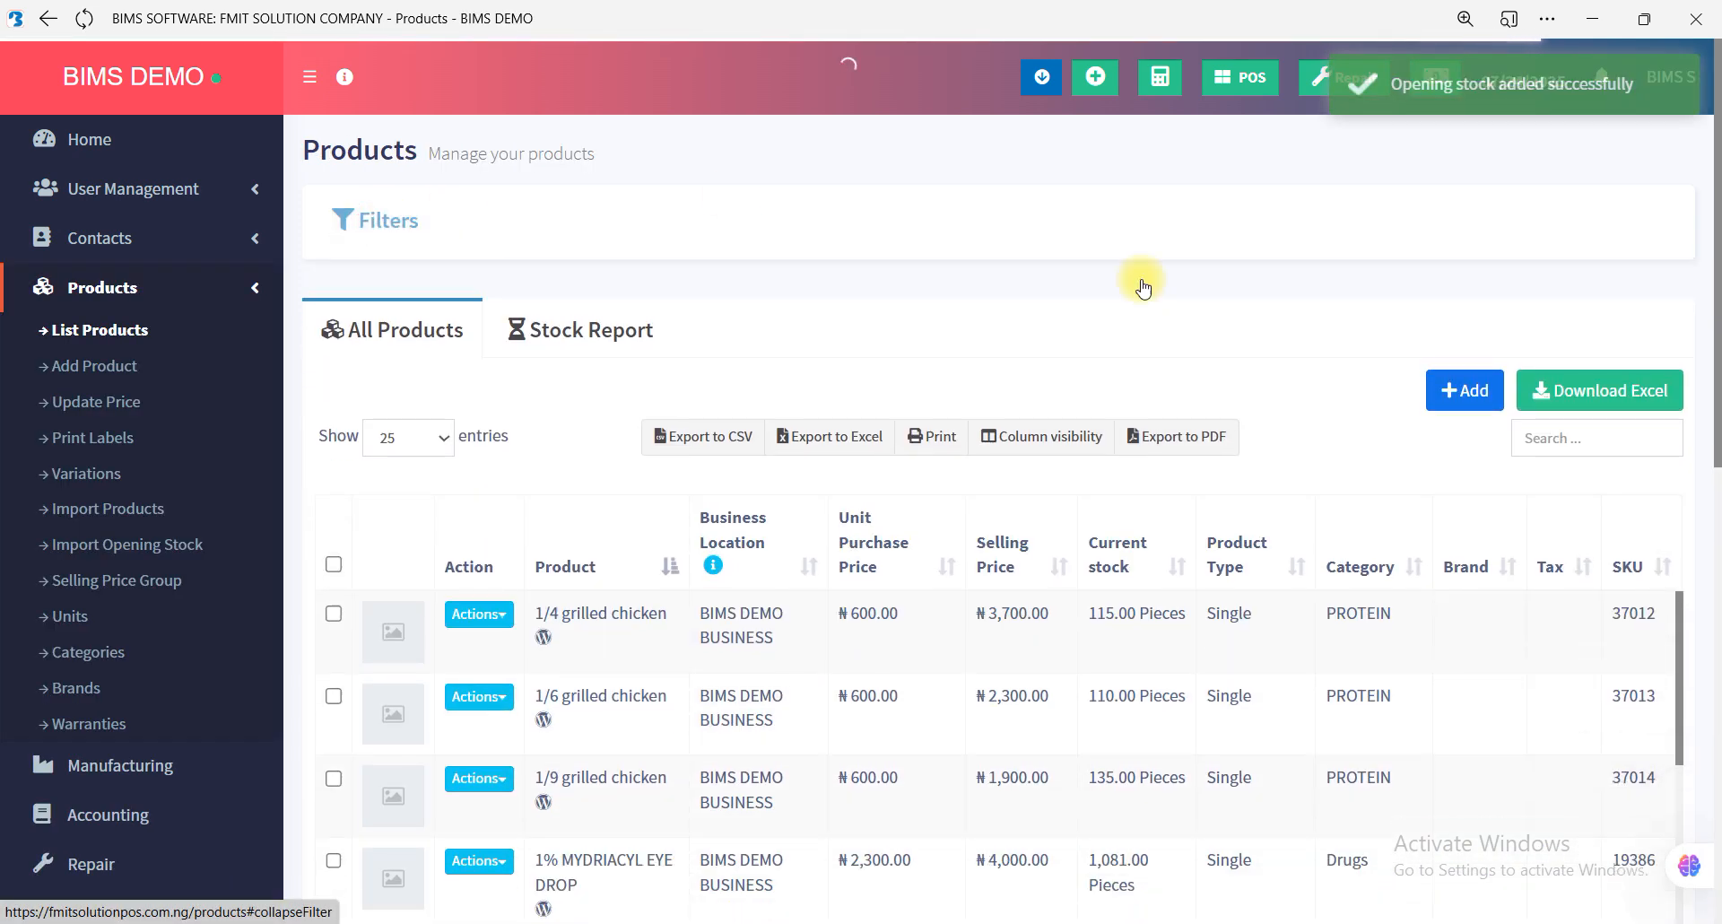
{"action": "left_click", "coordinate": [1617, 433]}
{"action": "type", "text": "ash"}
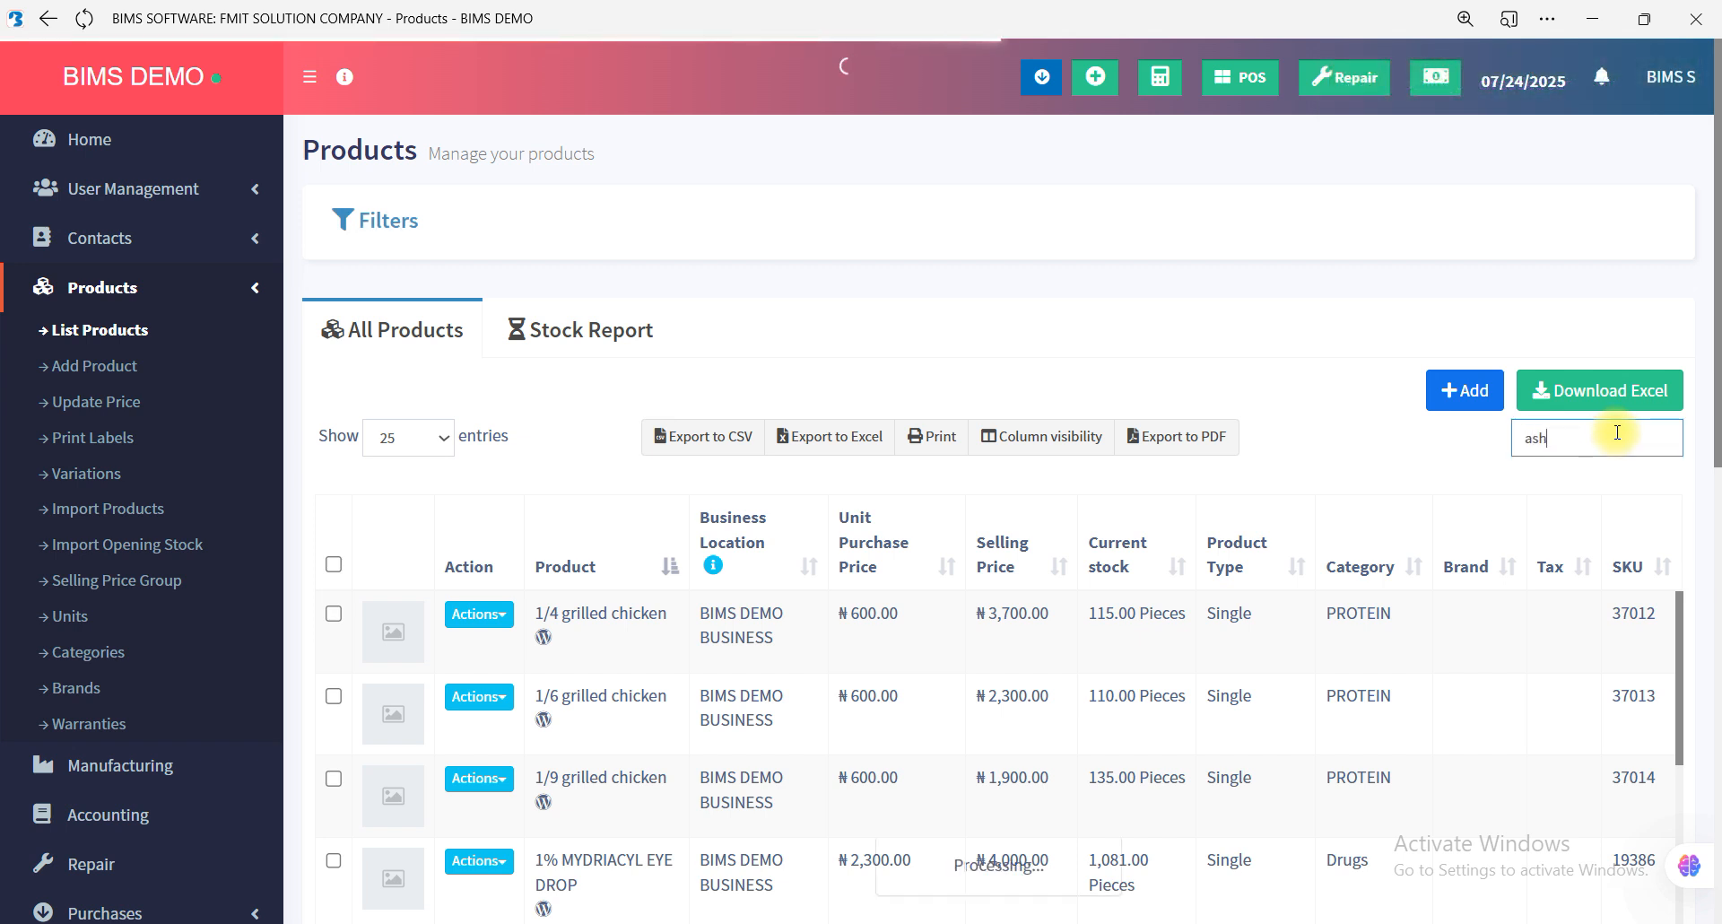
{"action": "type", "text": "t"}
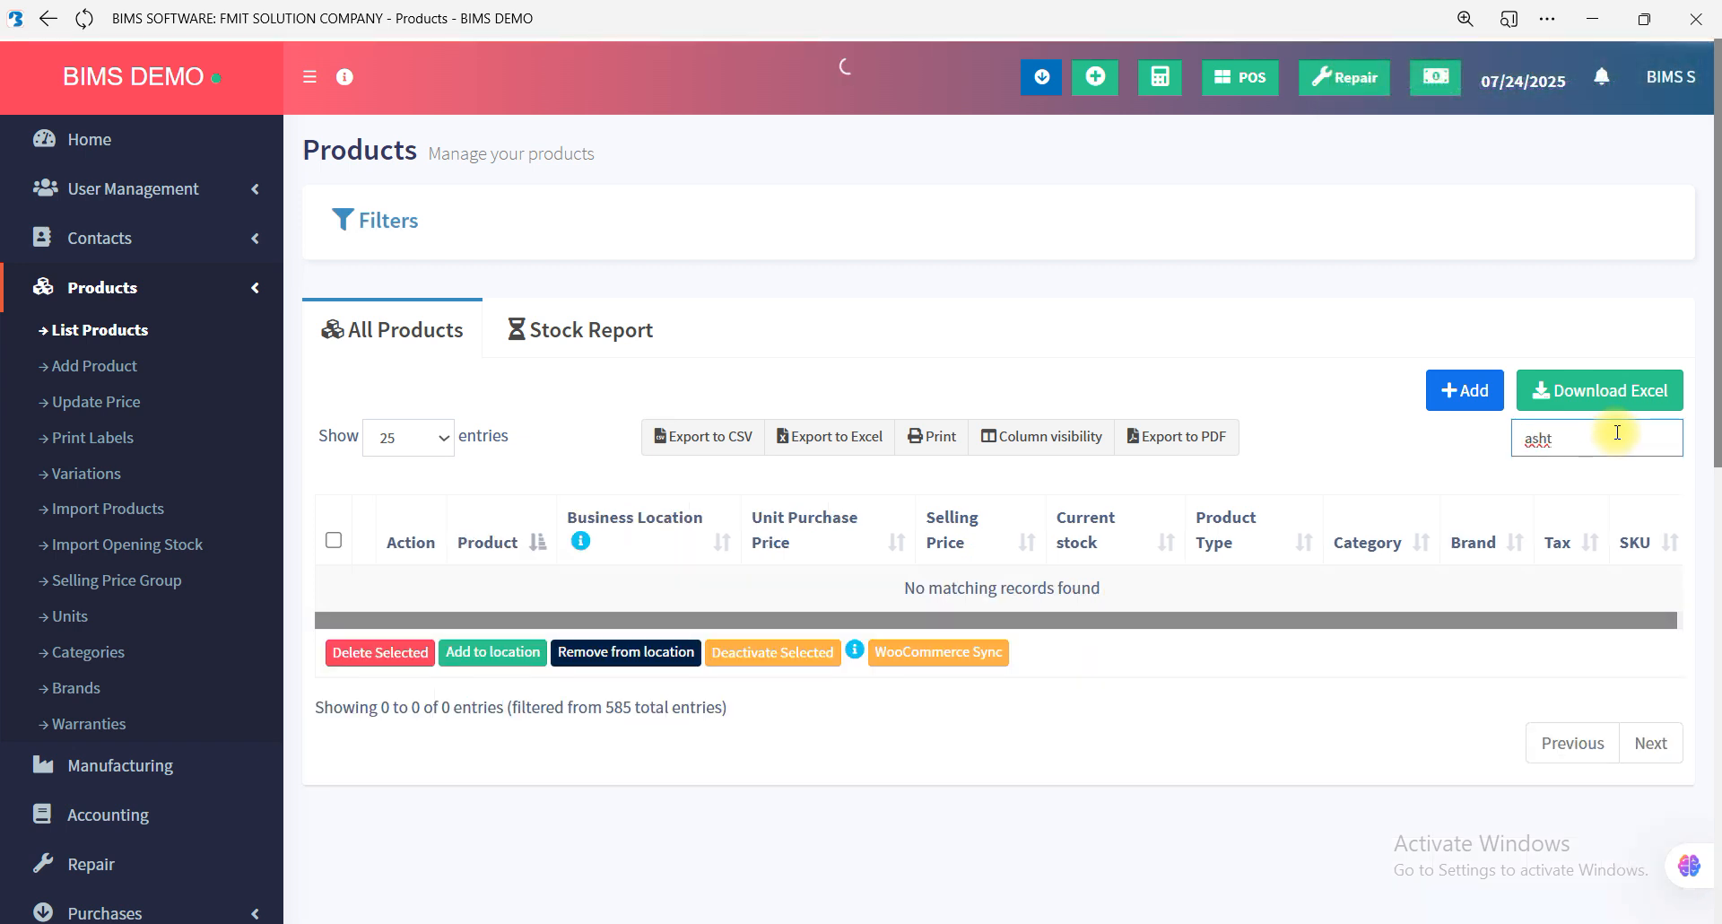
{"action": "key", "text": "BackSpace"}
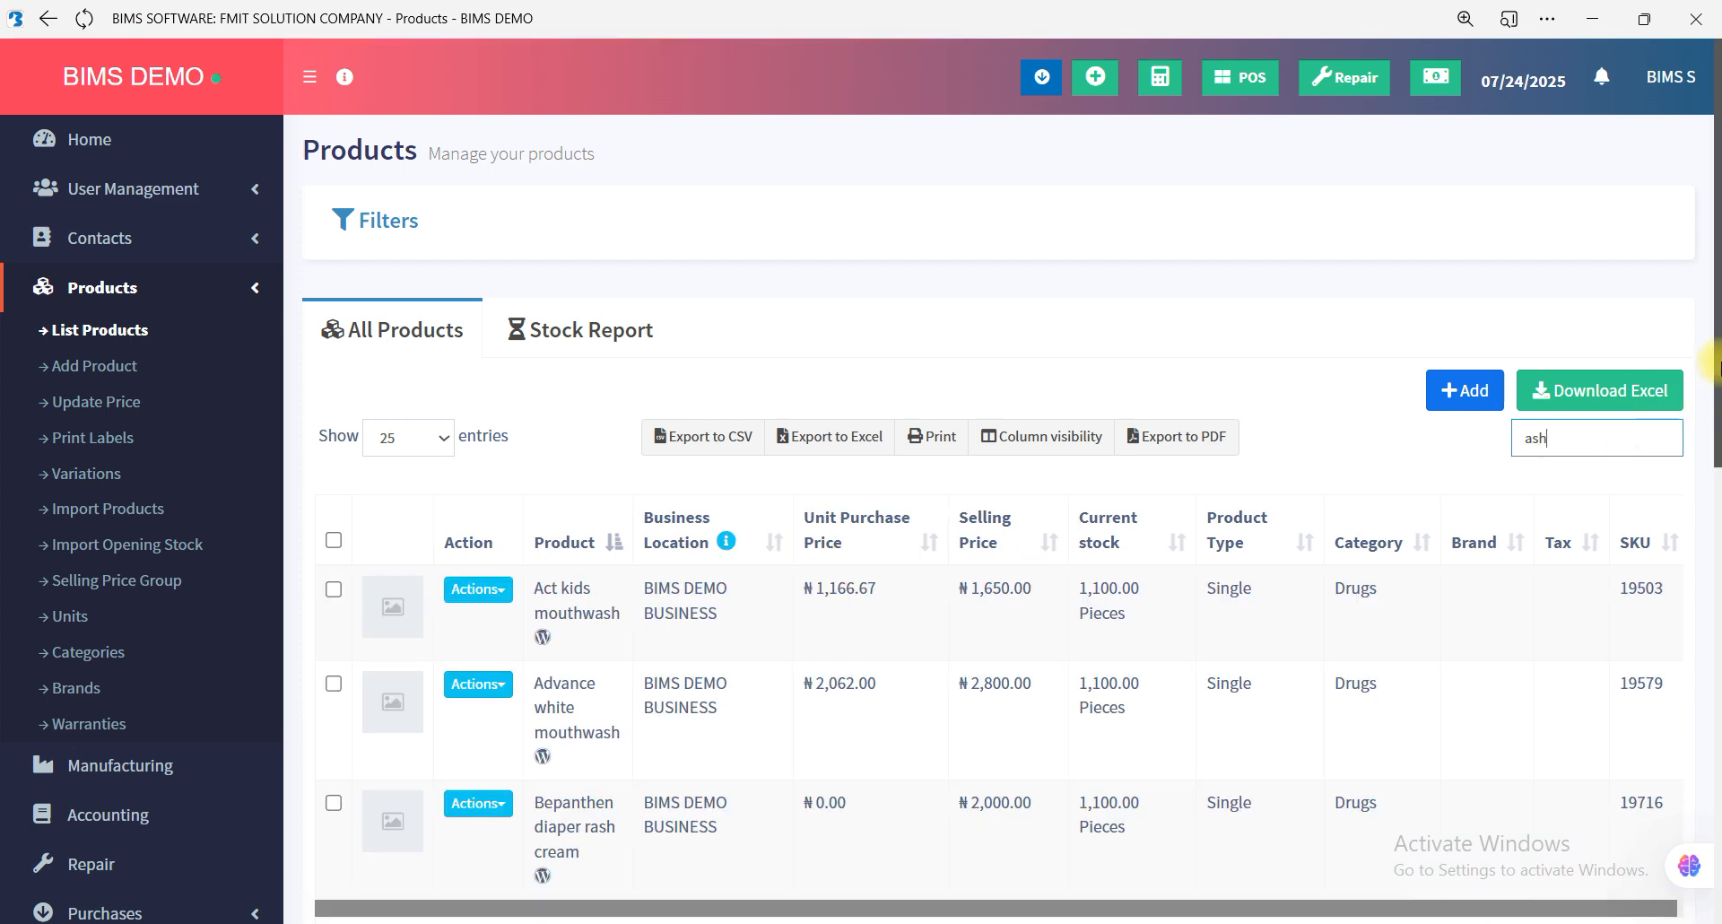
{"action": "left_click_drag", "start_coordinate": [1711, 348], "coordinate": [1709, 485]}
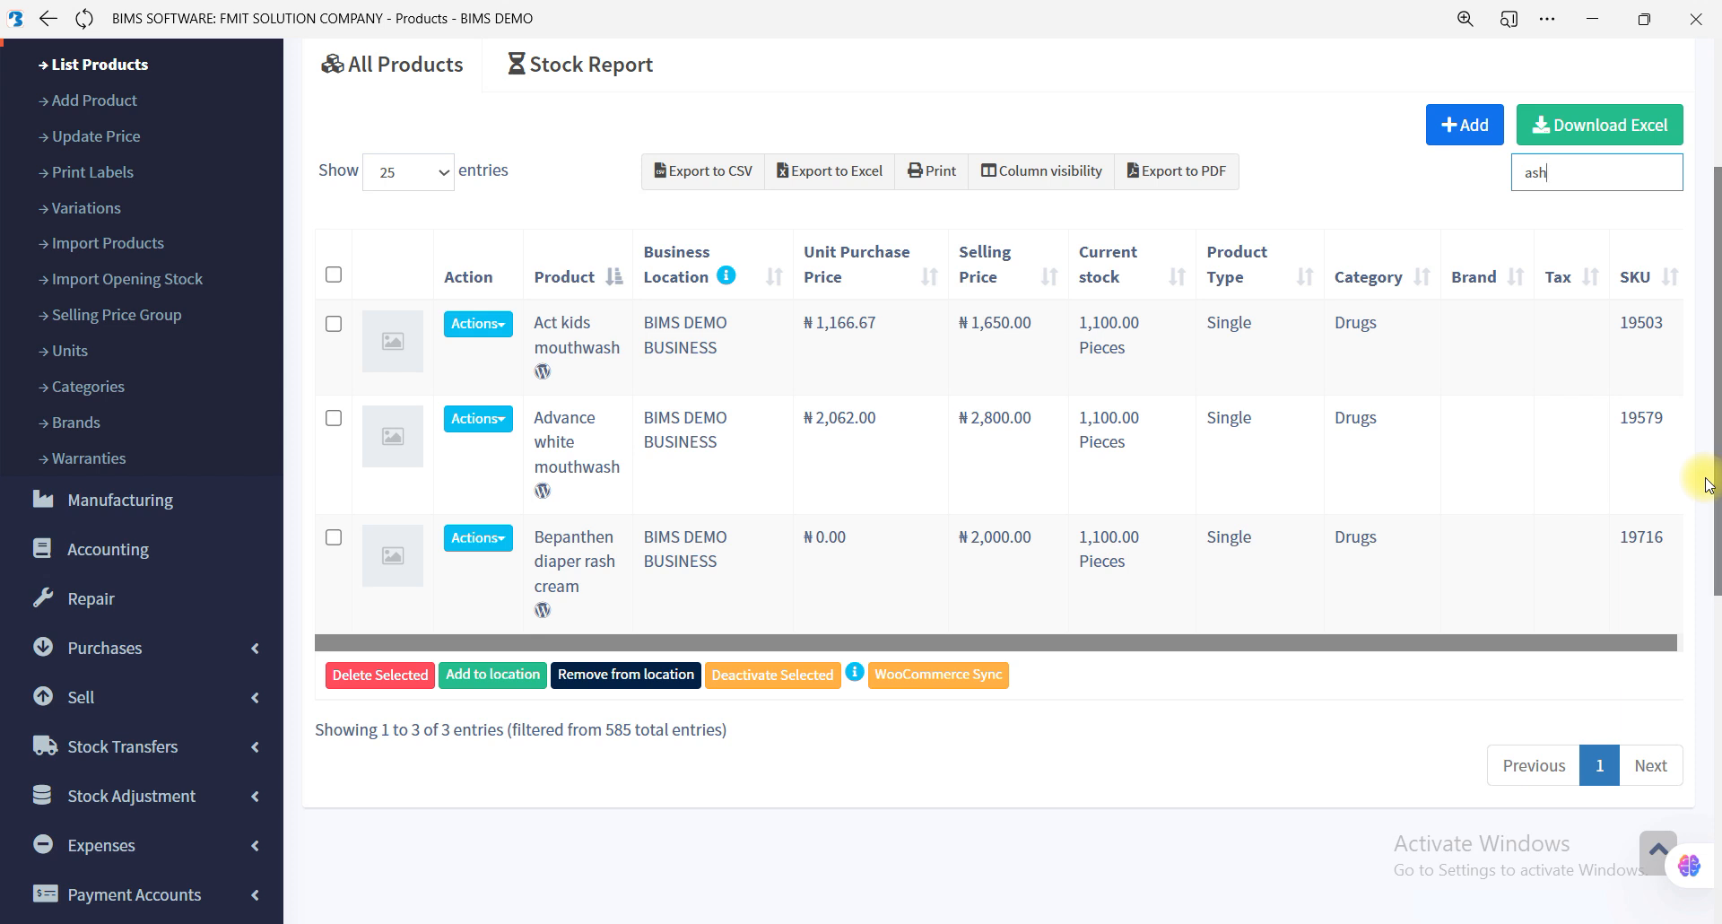
Clear the search term to show the full product list again.
{"action": "key", "text": "BackSpace"}
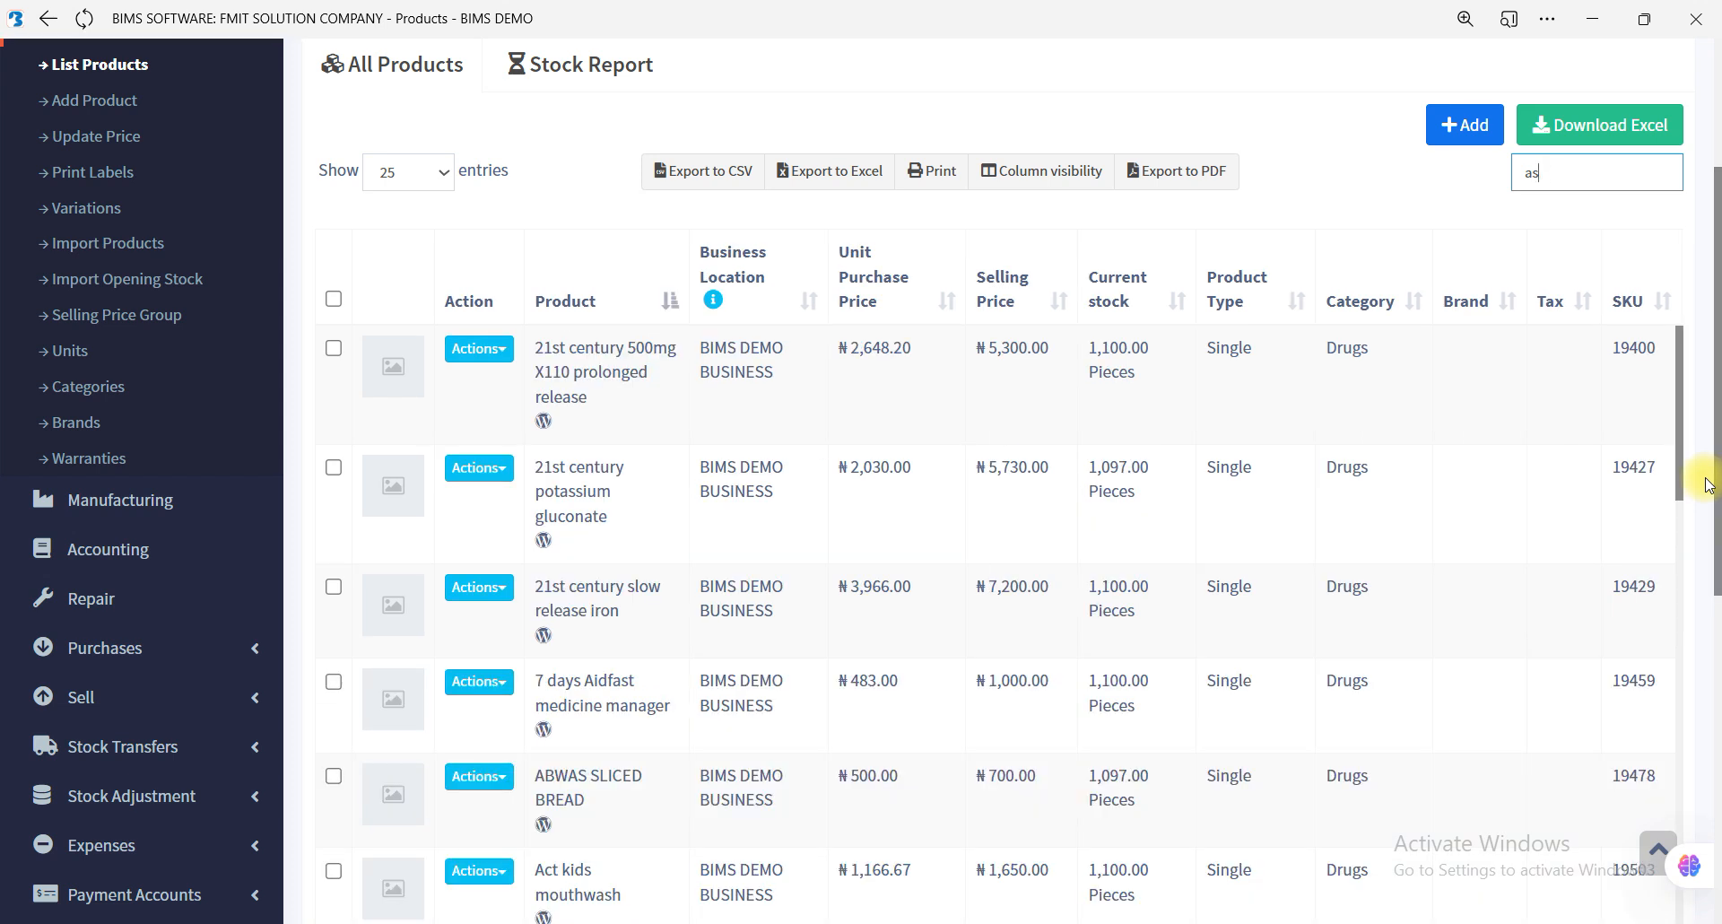
{"action": "key", "text": "BackSpace"}
{"action": "key", "text": "BackSpace"}
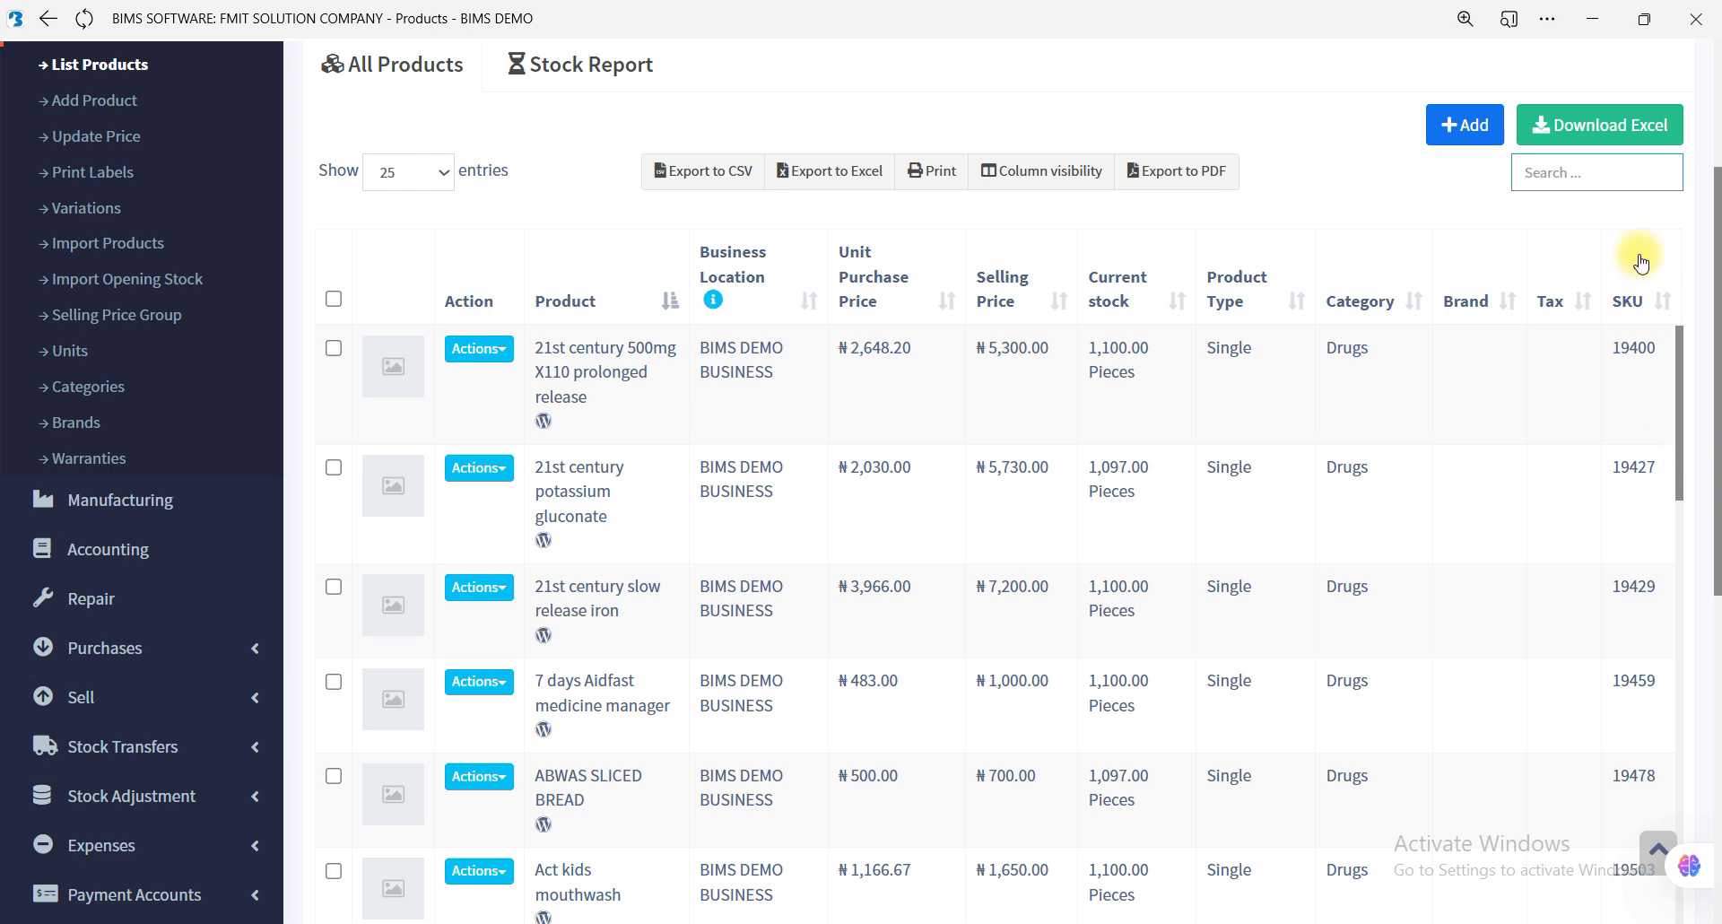
{"action": "left_click", "coordinate": [1439, 224]}
{"action": "left_click_drag", "start_coordinate": [1714, 339], "coordinate": [1703, 191]}
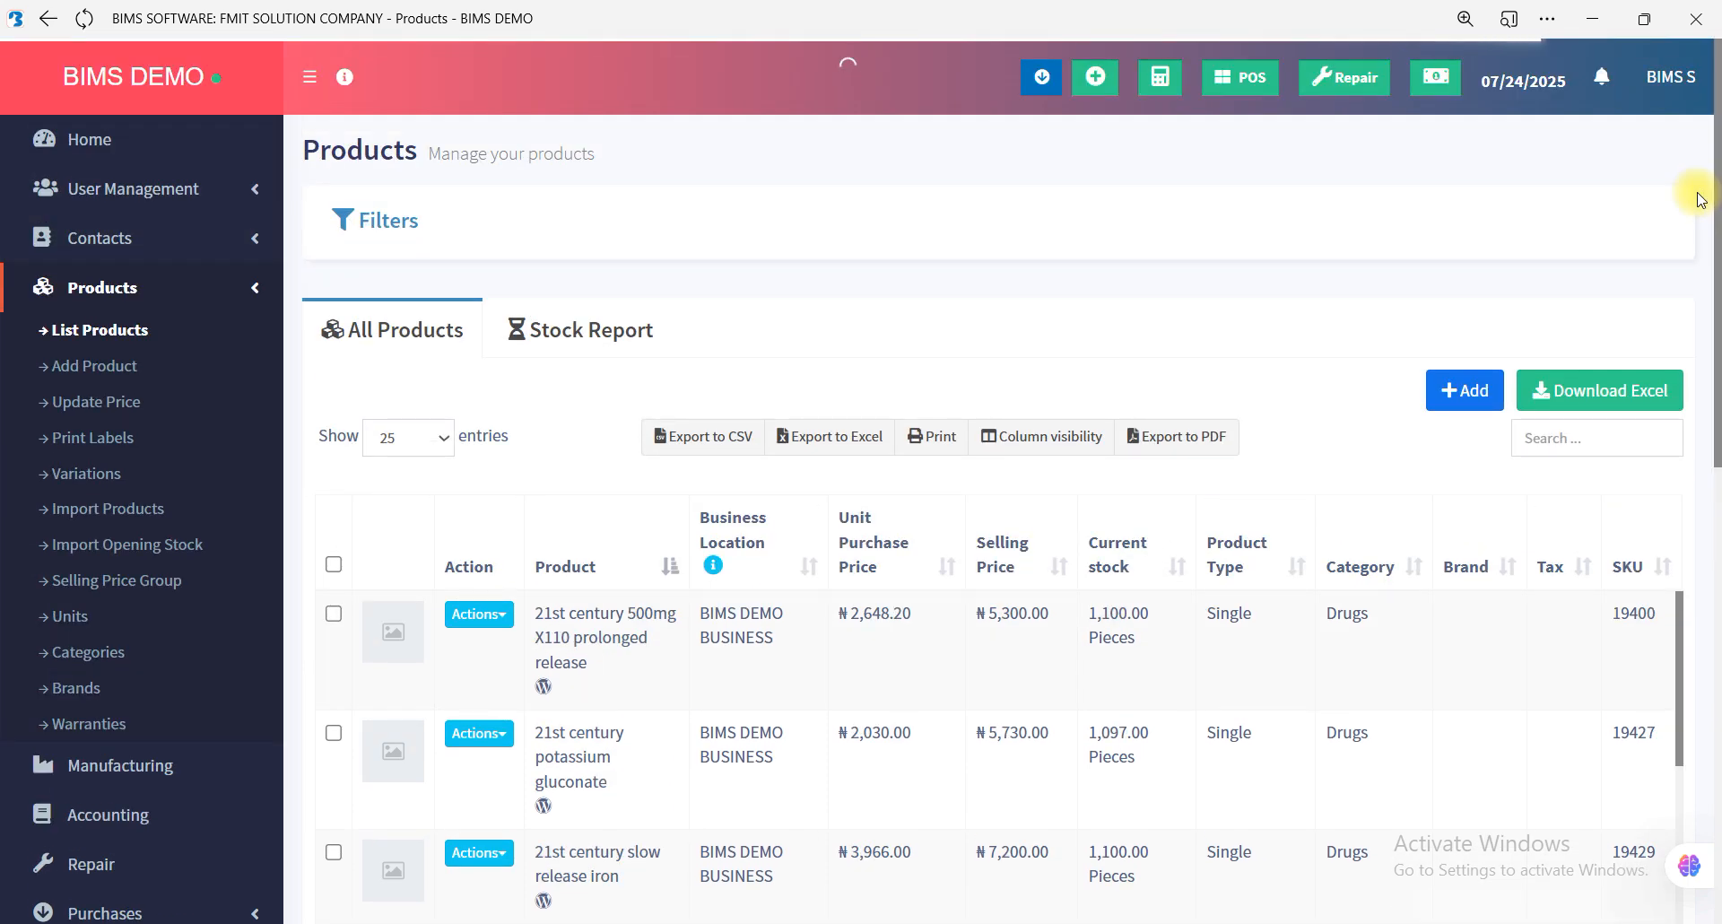